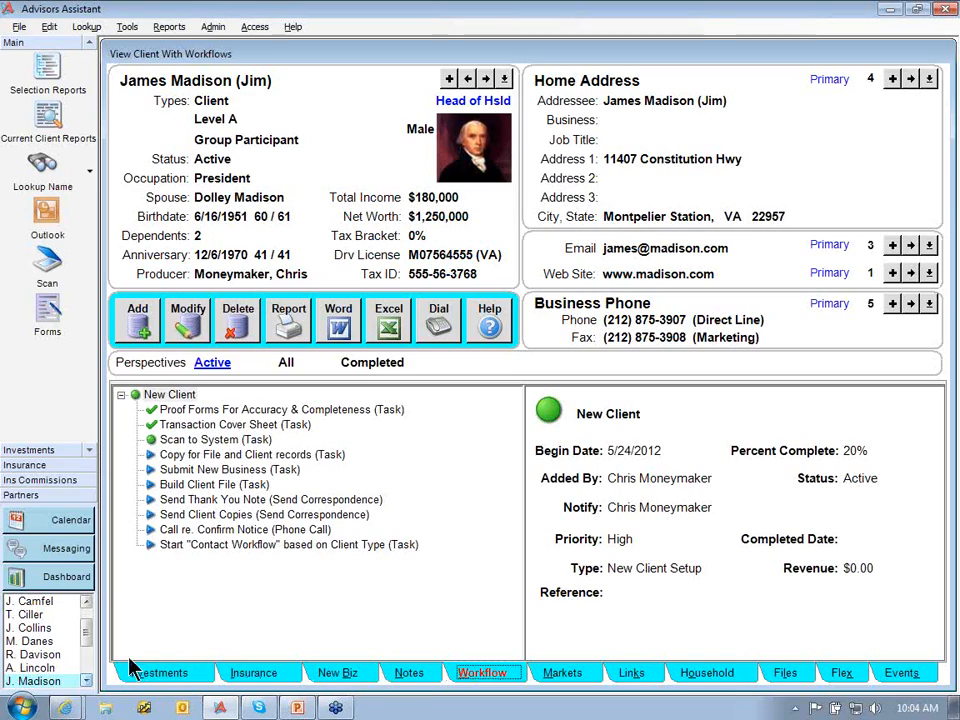
Display the client's individual investments instead of account totals, sorted by account number in ascending order.
left_click(162, 677)
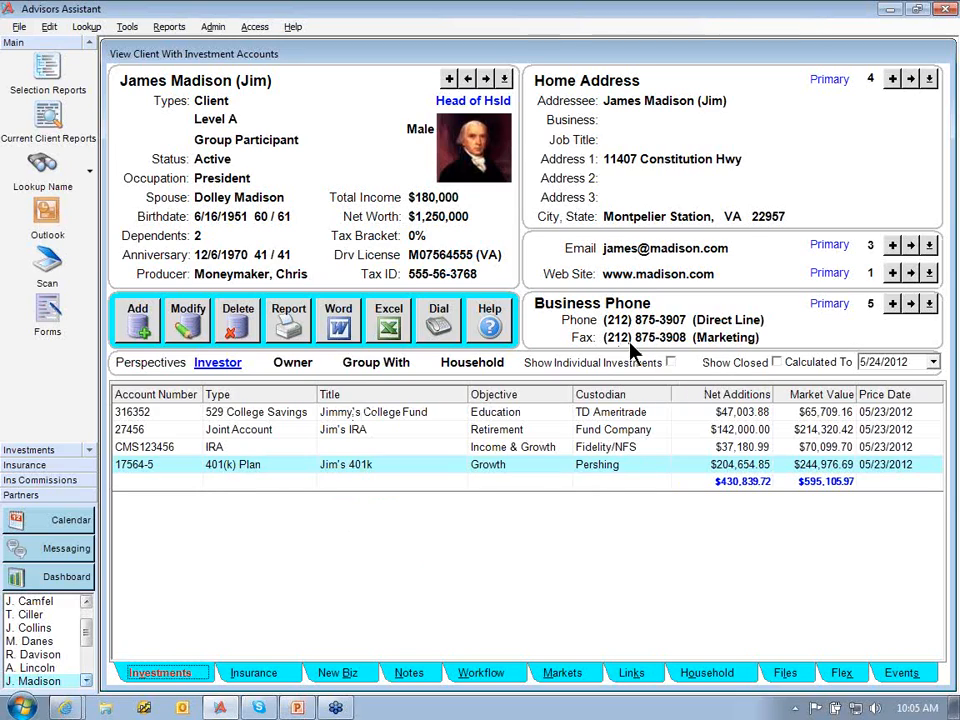
left_click(672, 364)
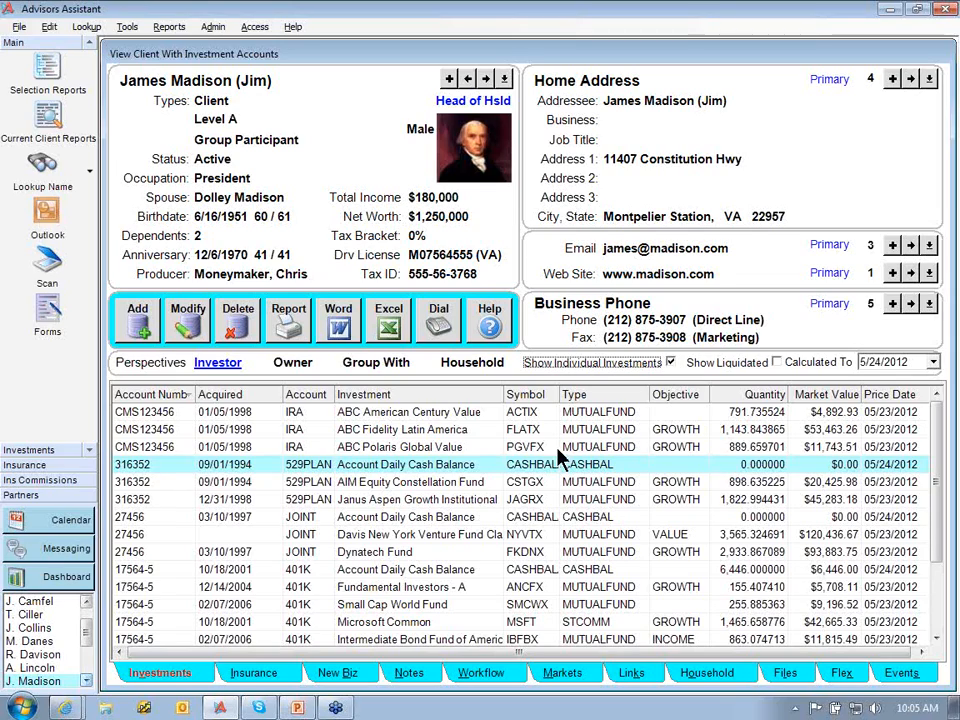
left_click(155, 397)
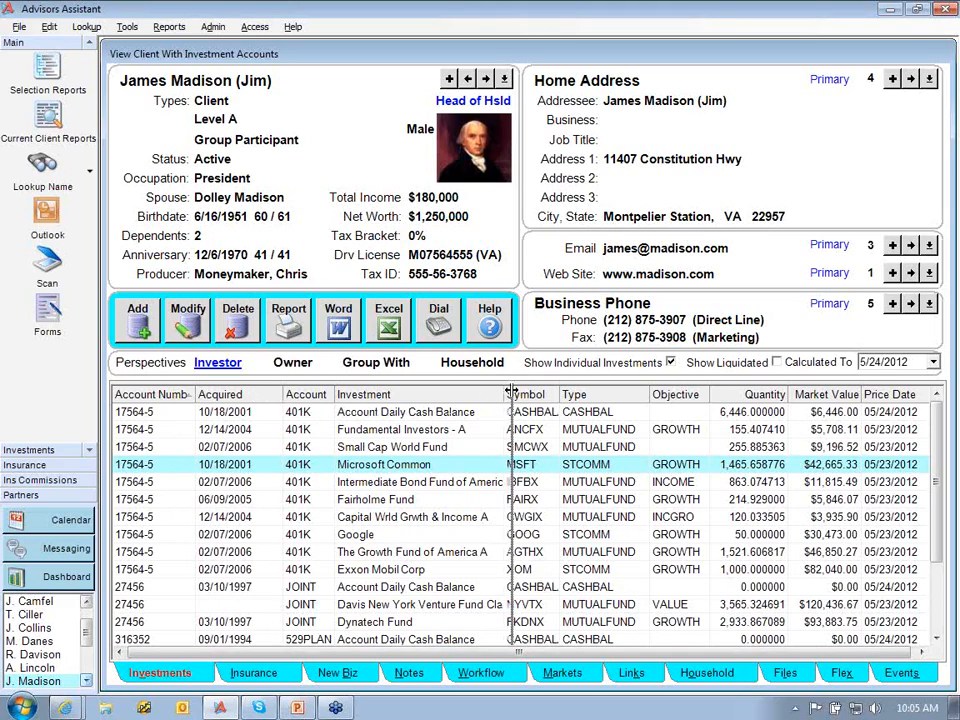
Widen the Investment column to fit the full fund names and bring up the list's column display options.
left_click_drag(505, 391, 520, 391)
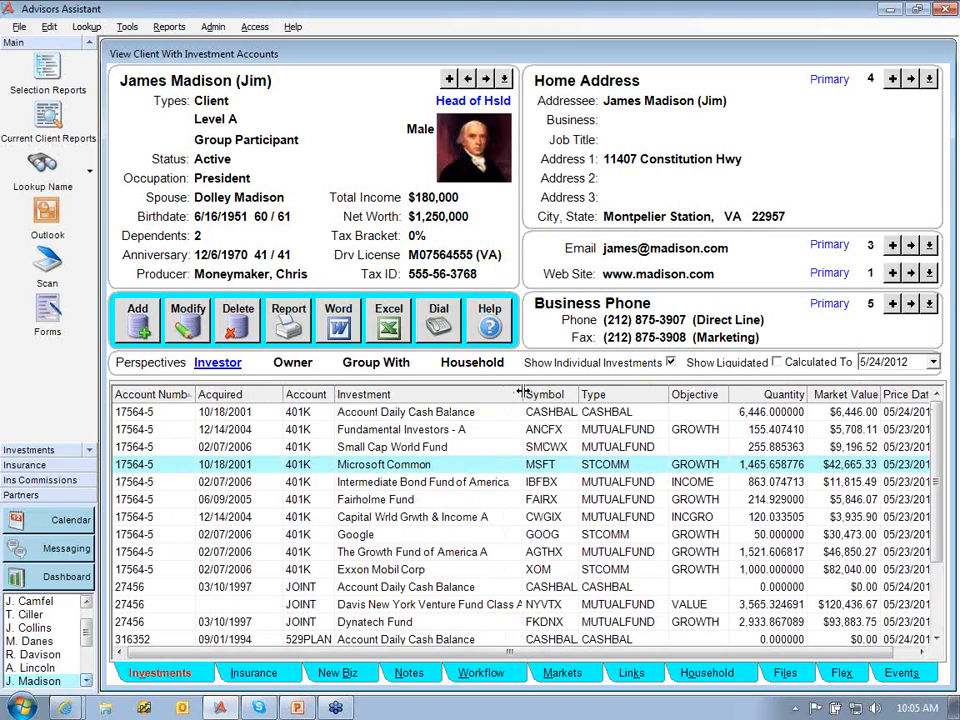
right_click(251, 396)
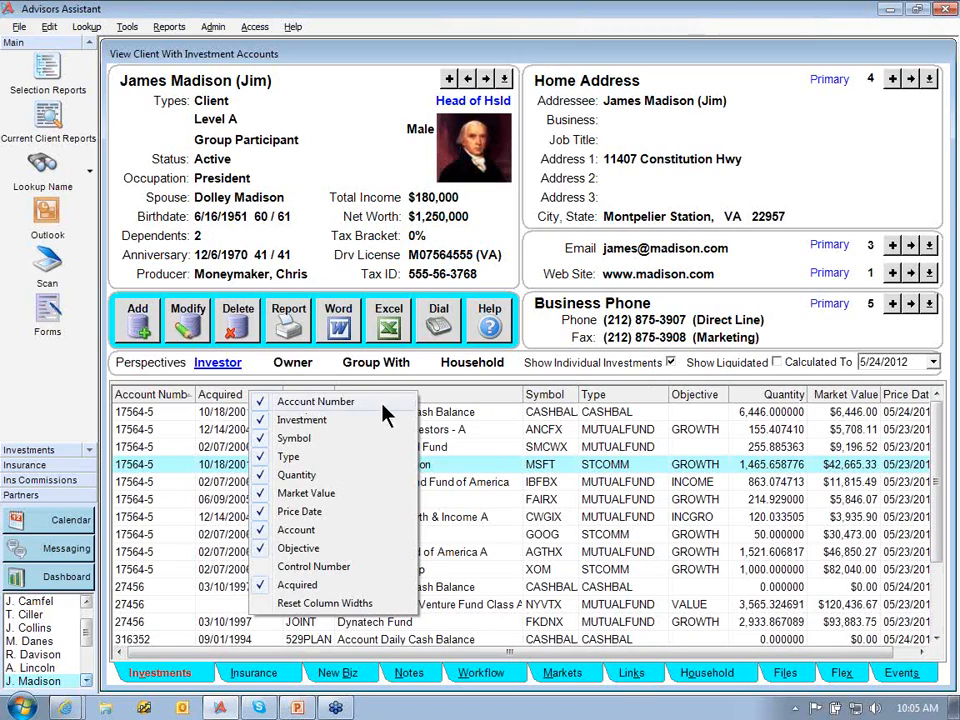
Return to the account-level investment list and calculate its values as of 3/31/2012.
left_click(670, 363)
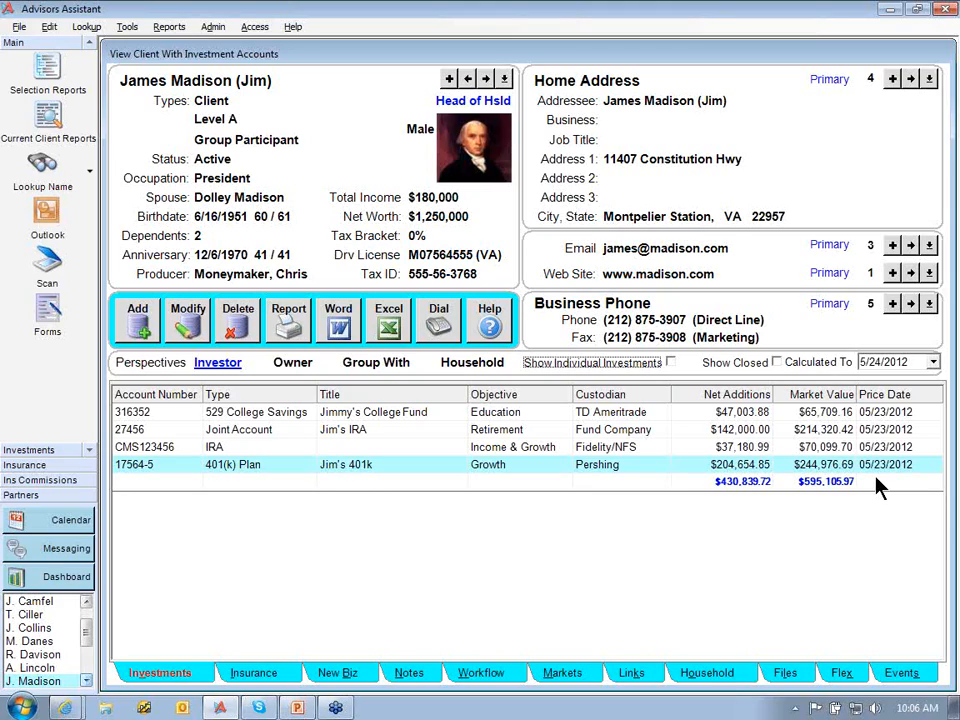
left_click(930, 363)
left_click(820, 386)
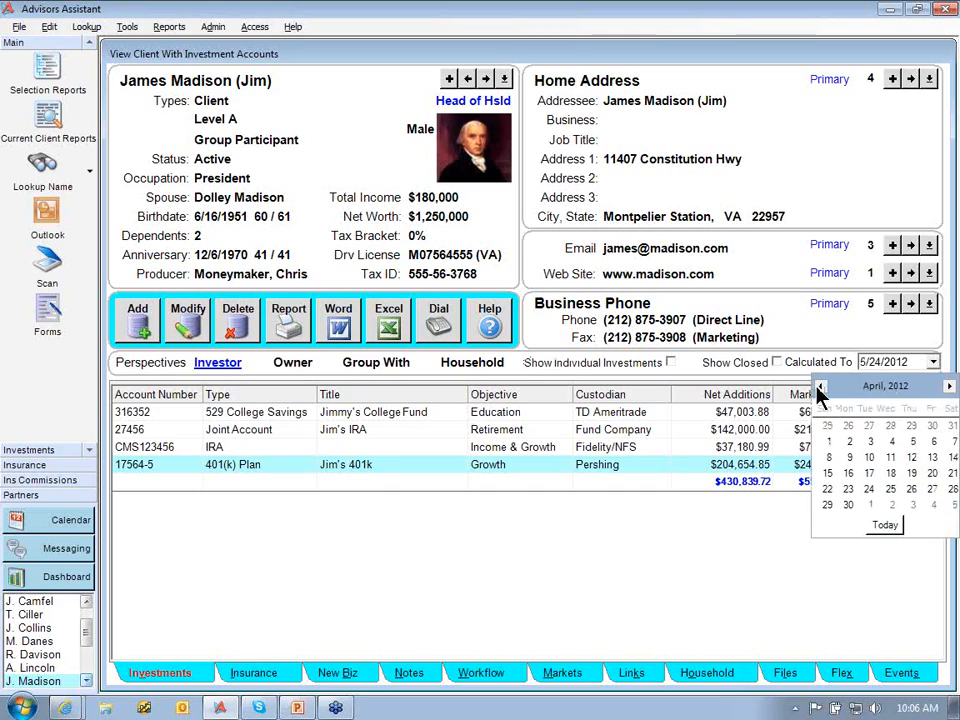
left_click(820, 386)
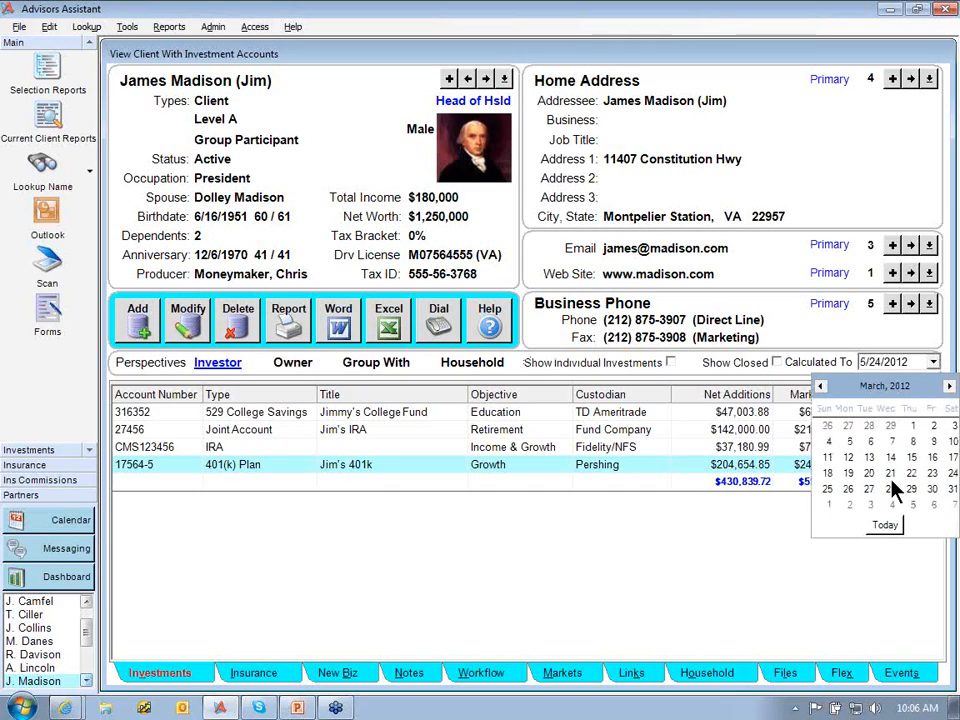
left_click(952, 490)
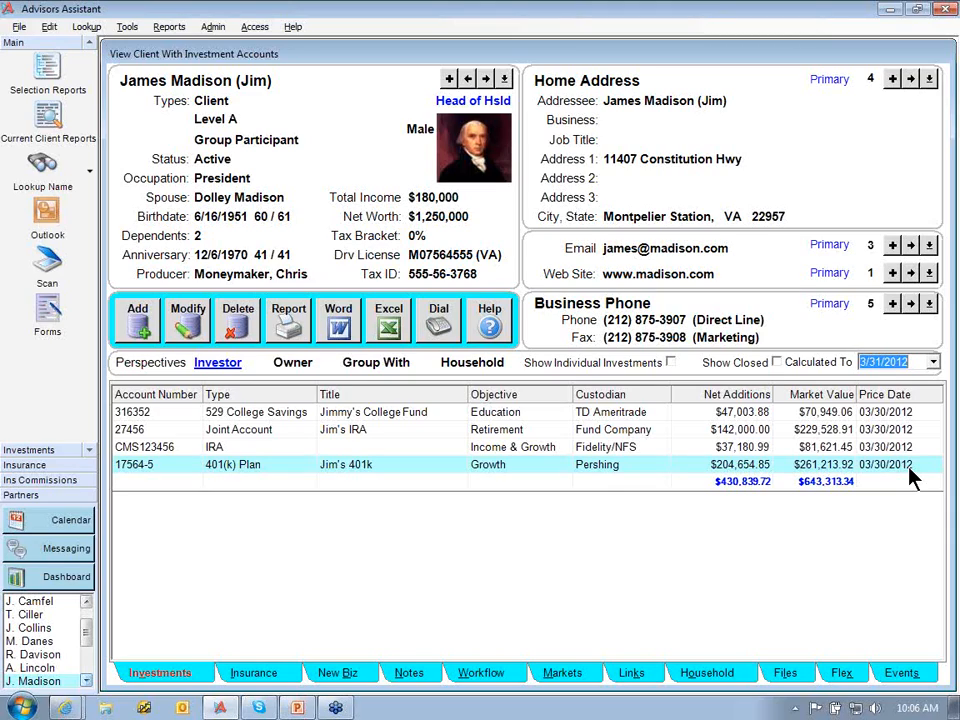
Reset the calculation date to today and list the whole household's investment accounts sorted by investor.
left_click(932, 362)
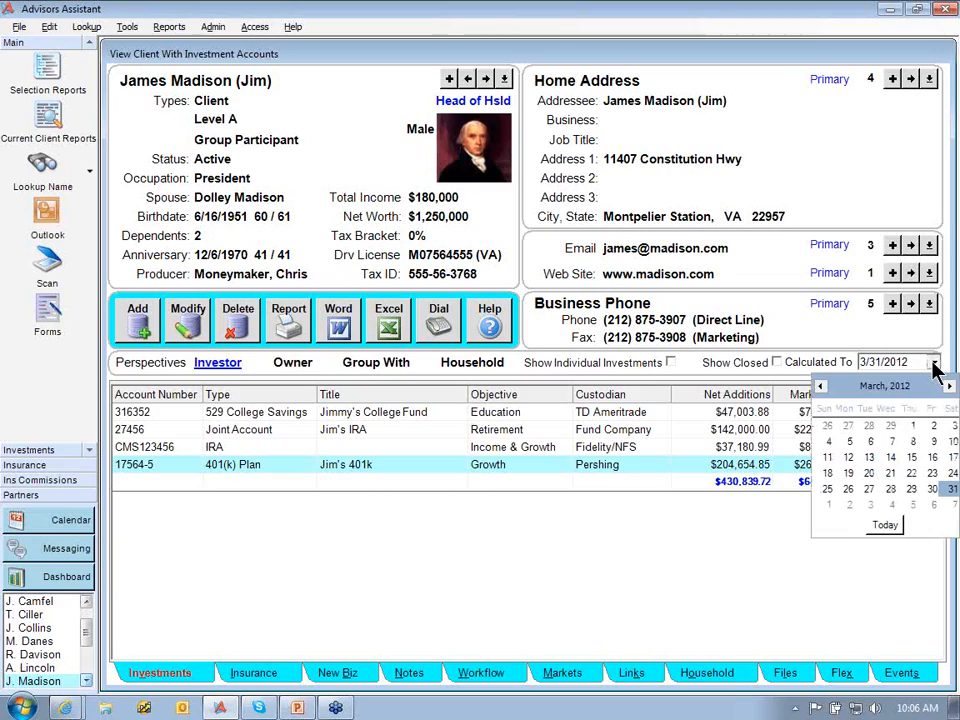
left_click(885, 526)
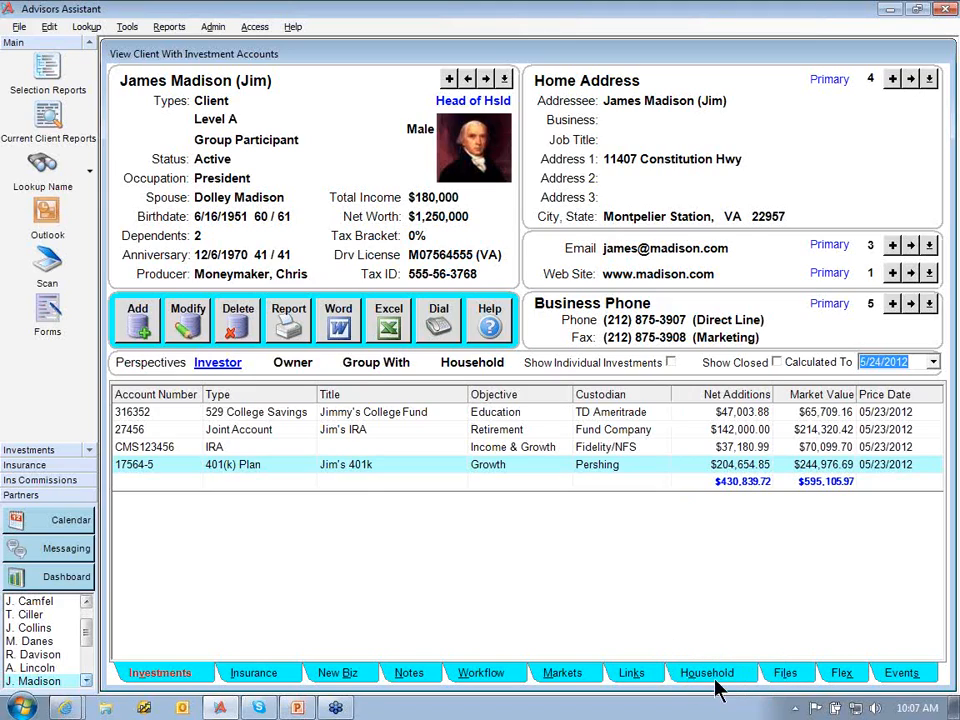
left_click(470, 365)
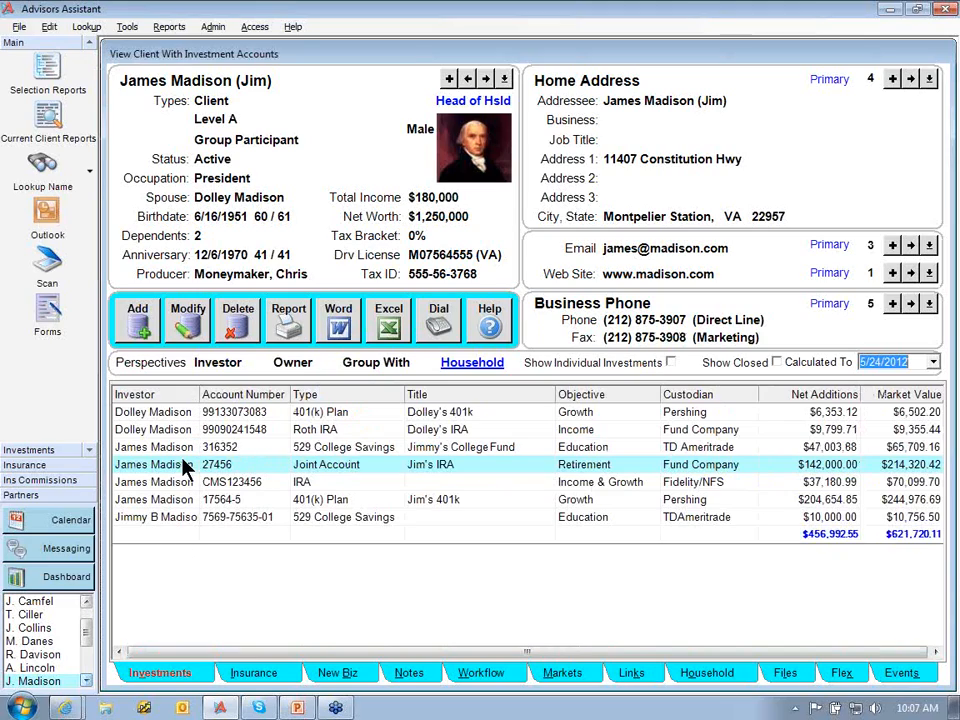
left_click(181, 394)
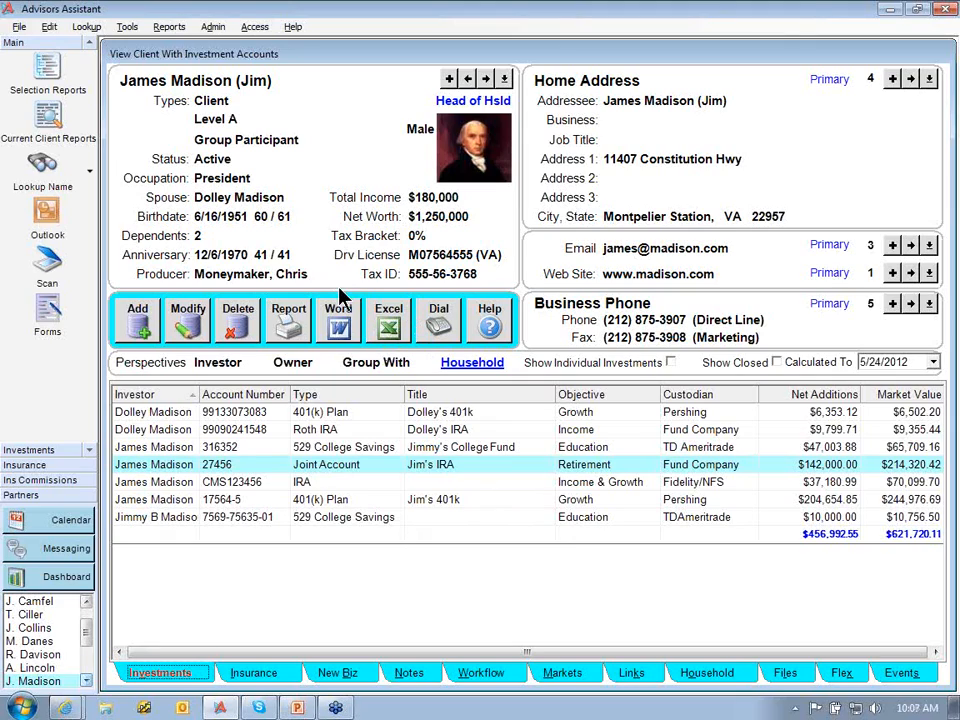
Export the household's account list to Excel and auto-fit the width of all worksheet columns.
left_click(382, 330)
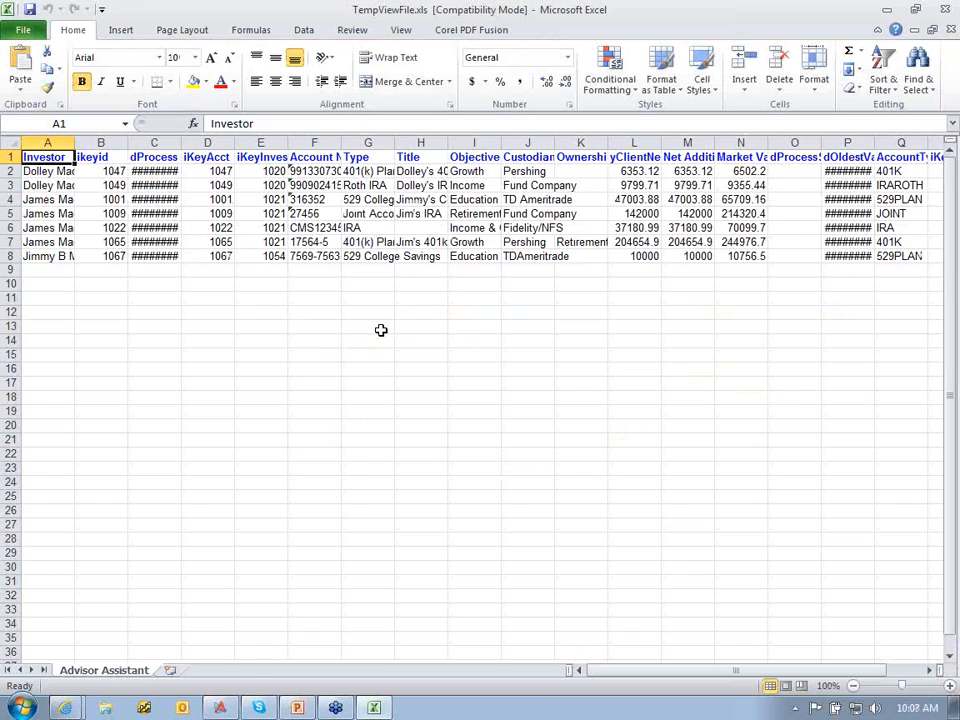
left_click(8, 142)
double_click(74, 143)
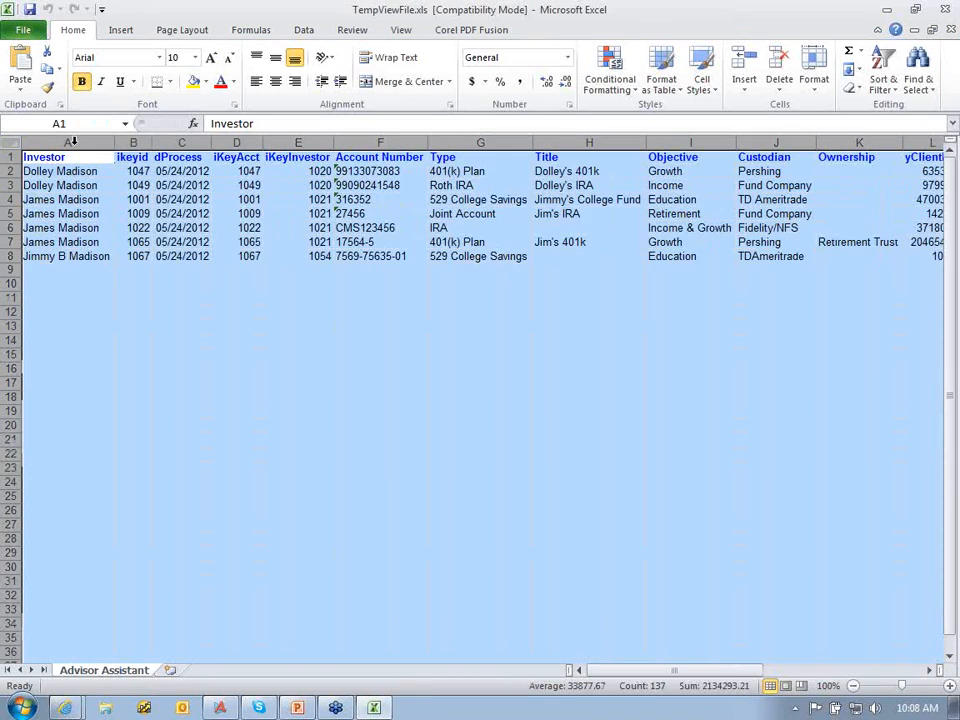
Deselect the cells and close the exported workbook without saving, going back to Advisors Assistant.
left_click(248, 396)
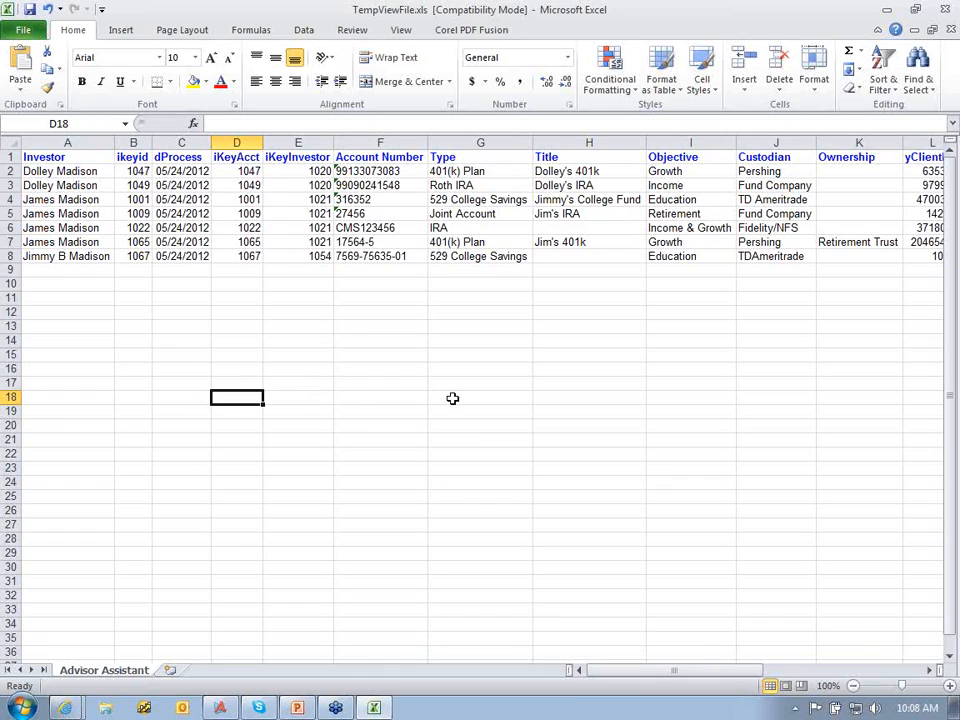
left_click(940, 10)
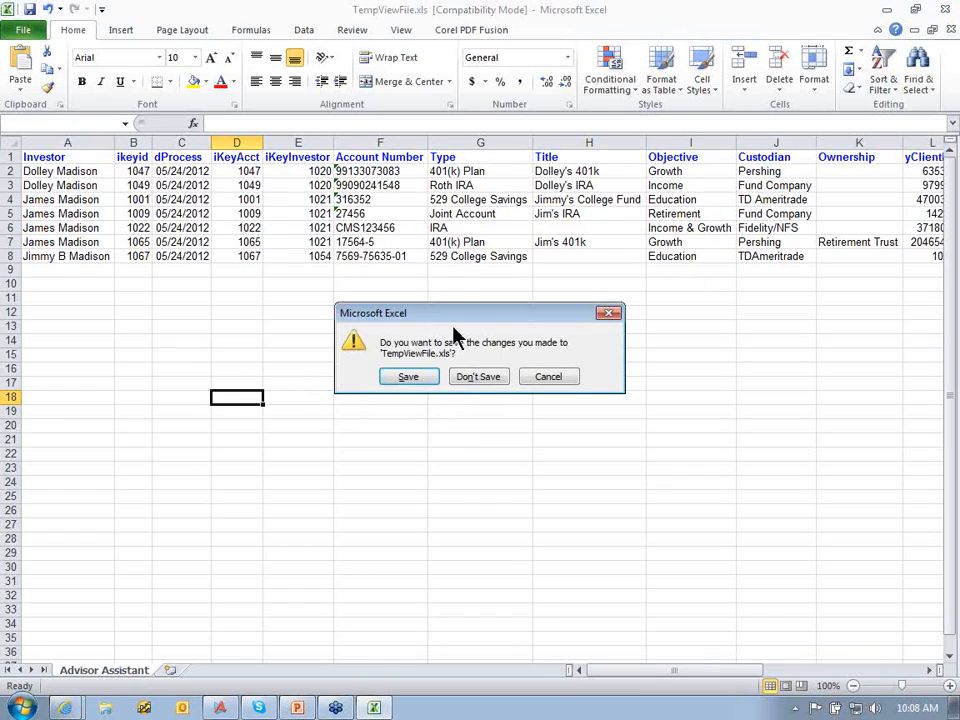
left_click(477, 377)
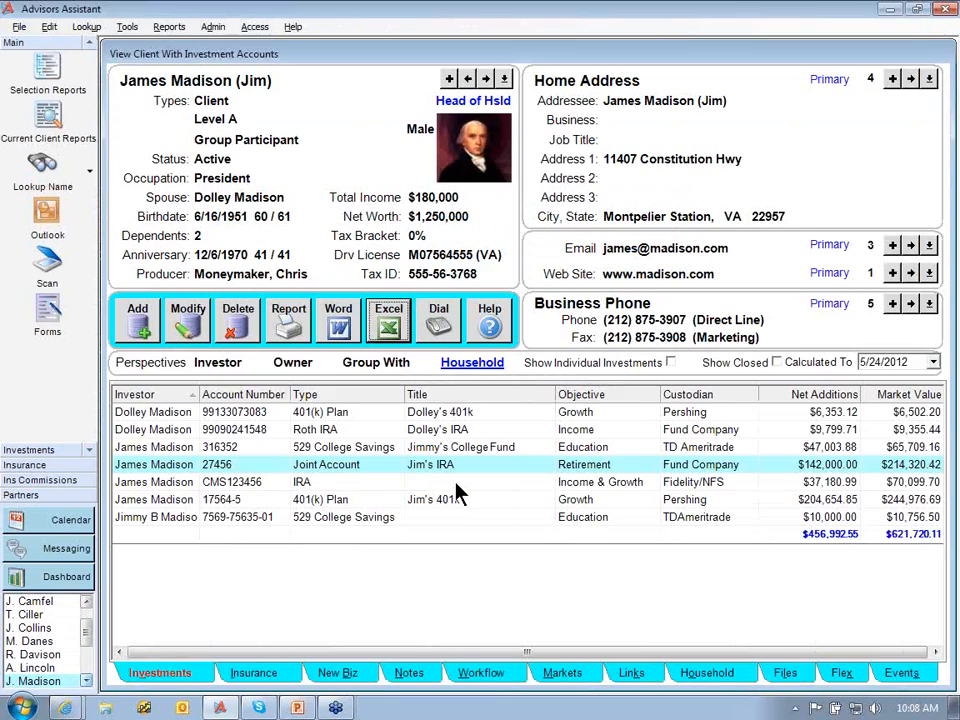
Open the client's own 401(k) Plan account from the investor perspective and look through its transaction history.
left_click(203, 362)
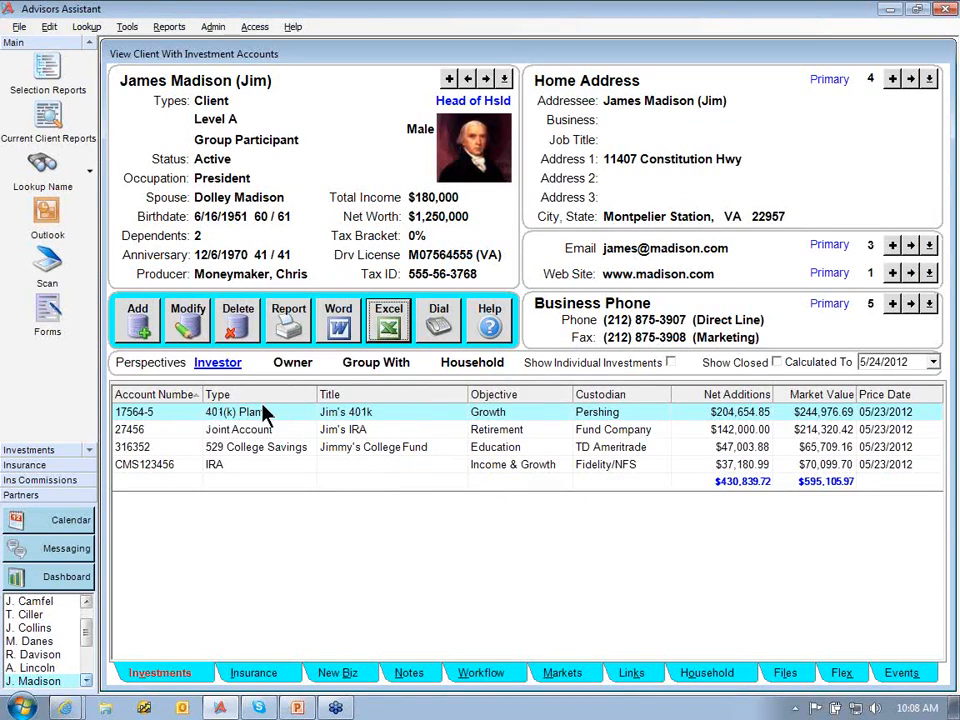
double_click(330, 416)
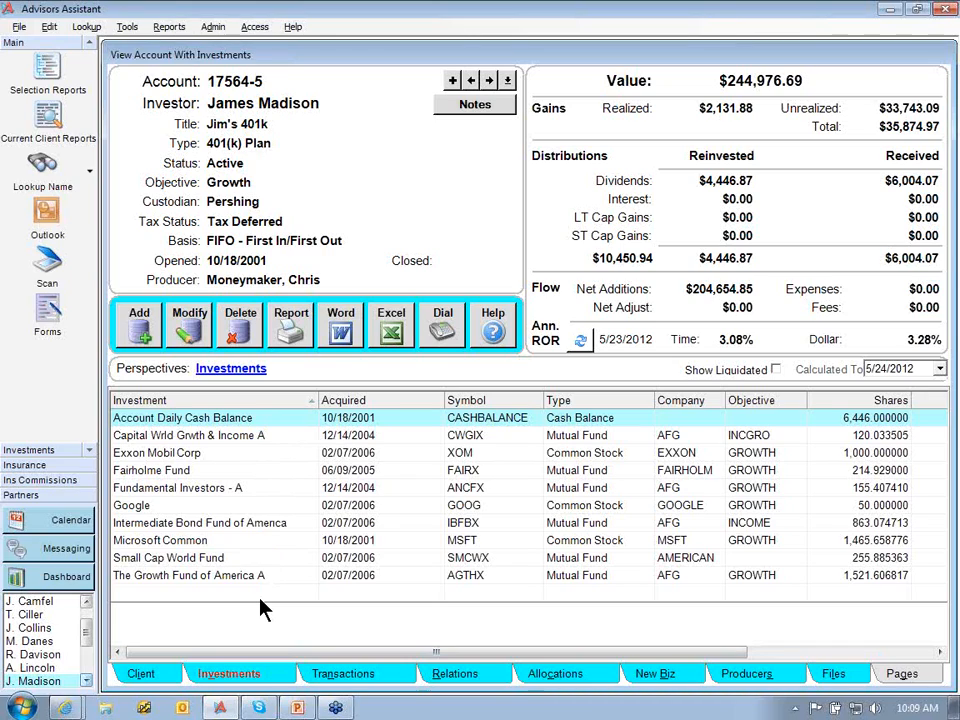
left_click(366, 678)
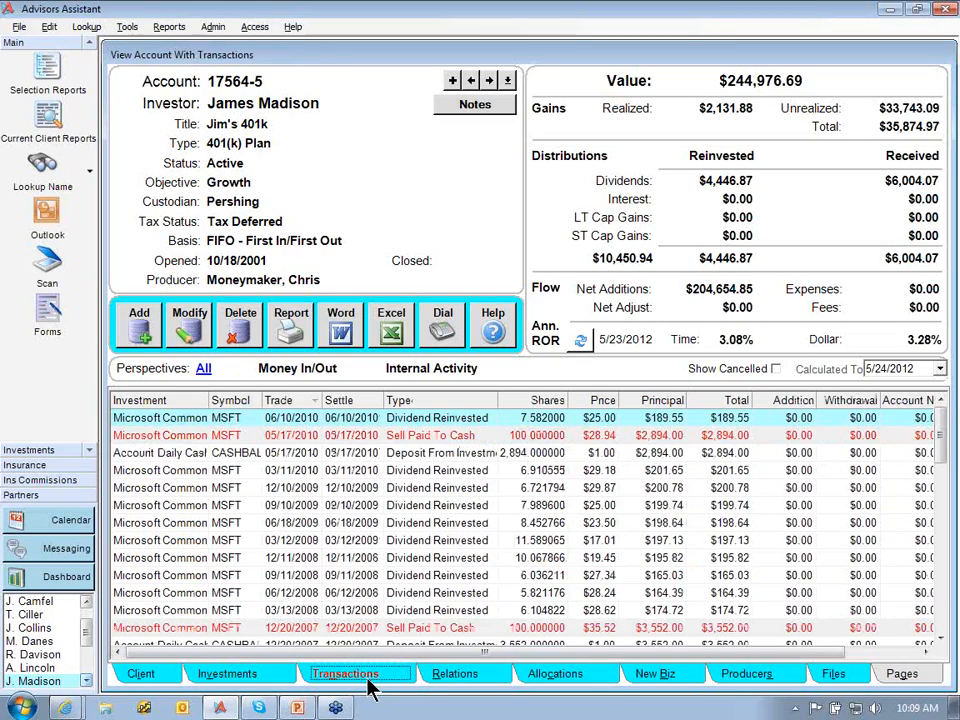
left_click_drag(940, 428, 952, 510)
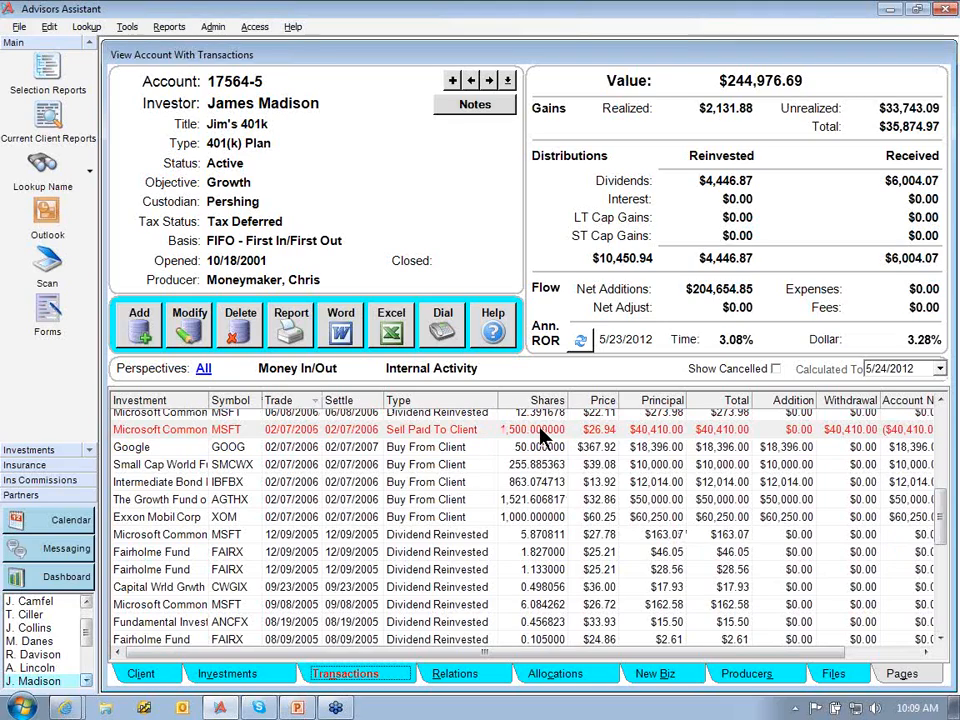
View the 401(k) account's allocation charts by investment, objective, sector and category.
left_click(553, 677)
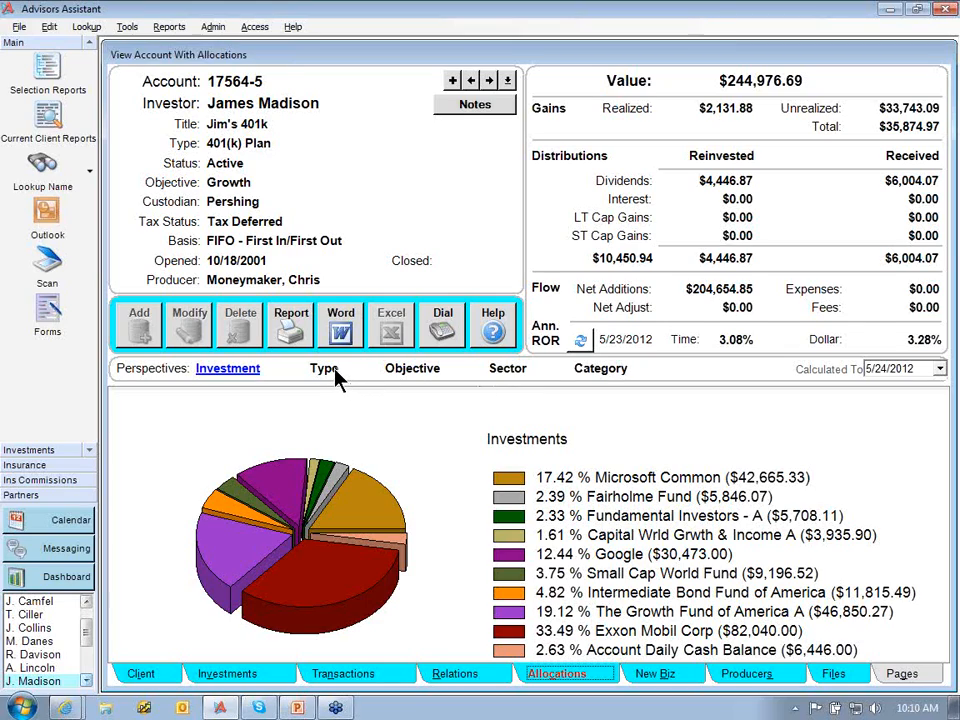
left_click(412, 370)
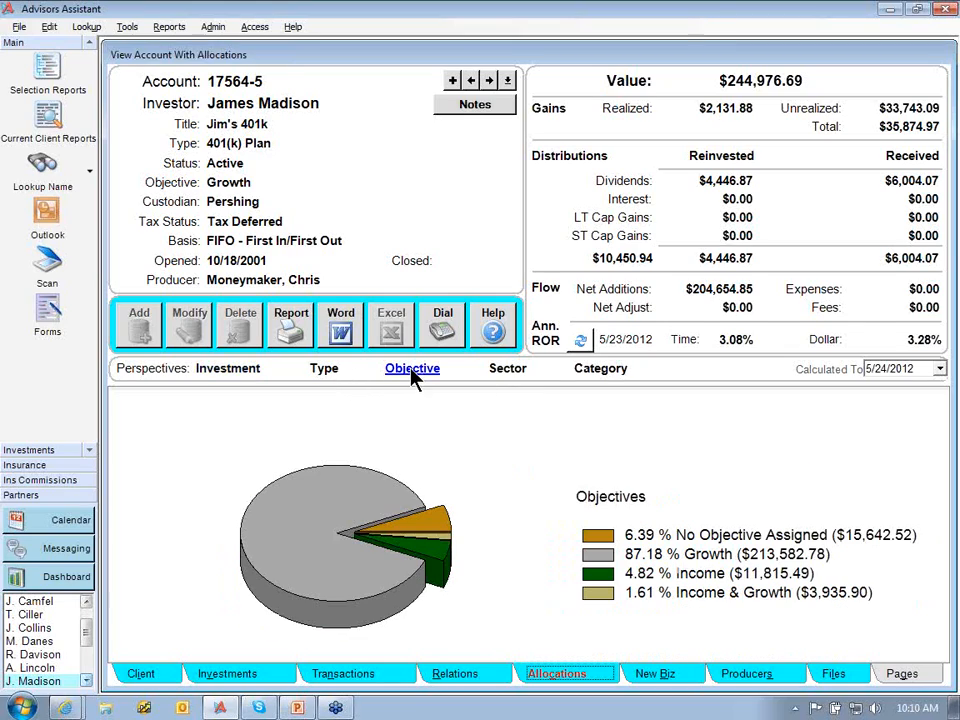
left_click(507, 376)
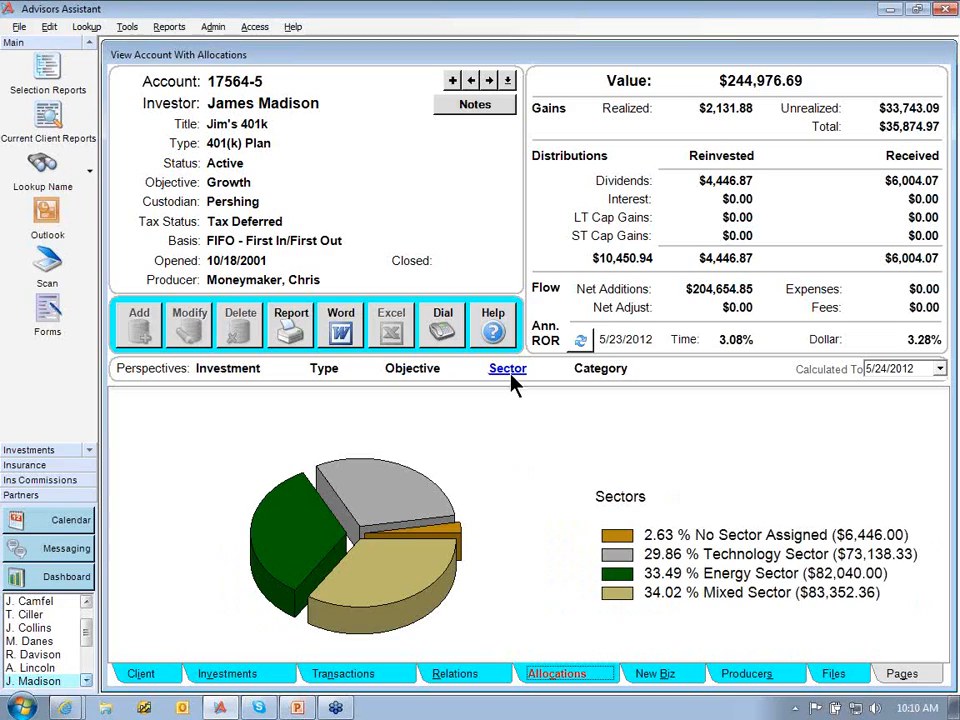
left_click(577, 375)
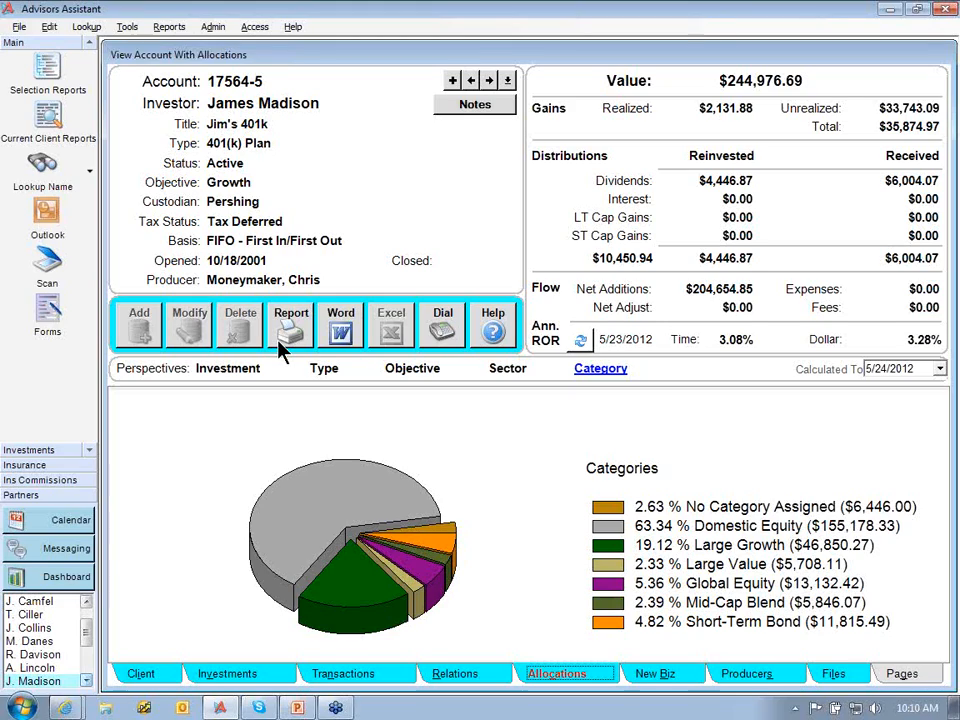
Review the 401(k) account's new business items, attached files and account notes.
left_click(662, 676)
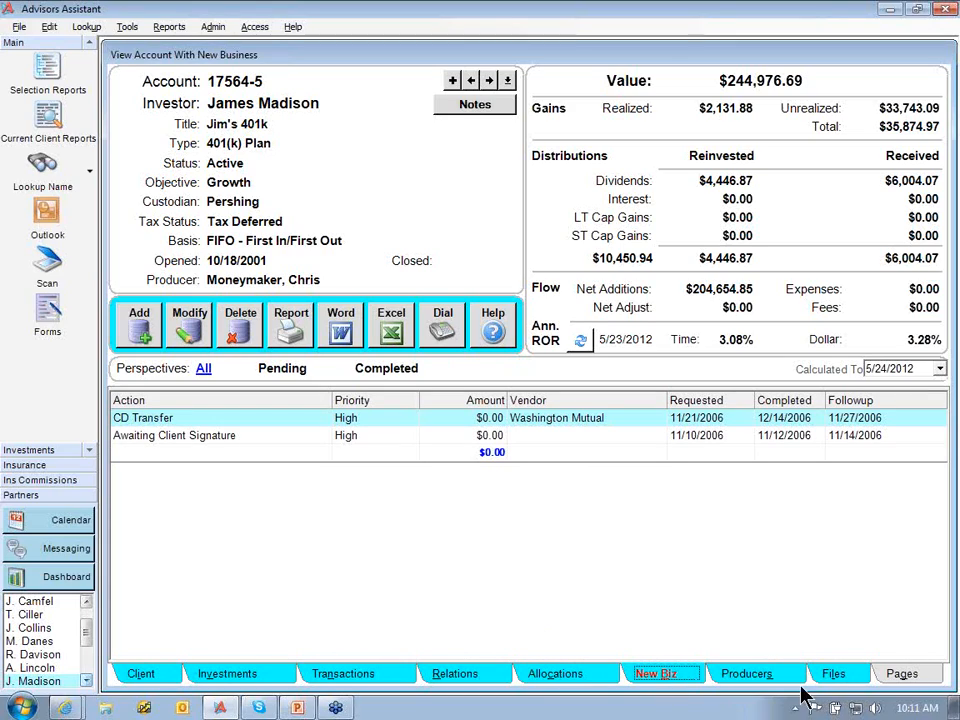
left_click(833, 675)
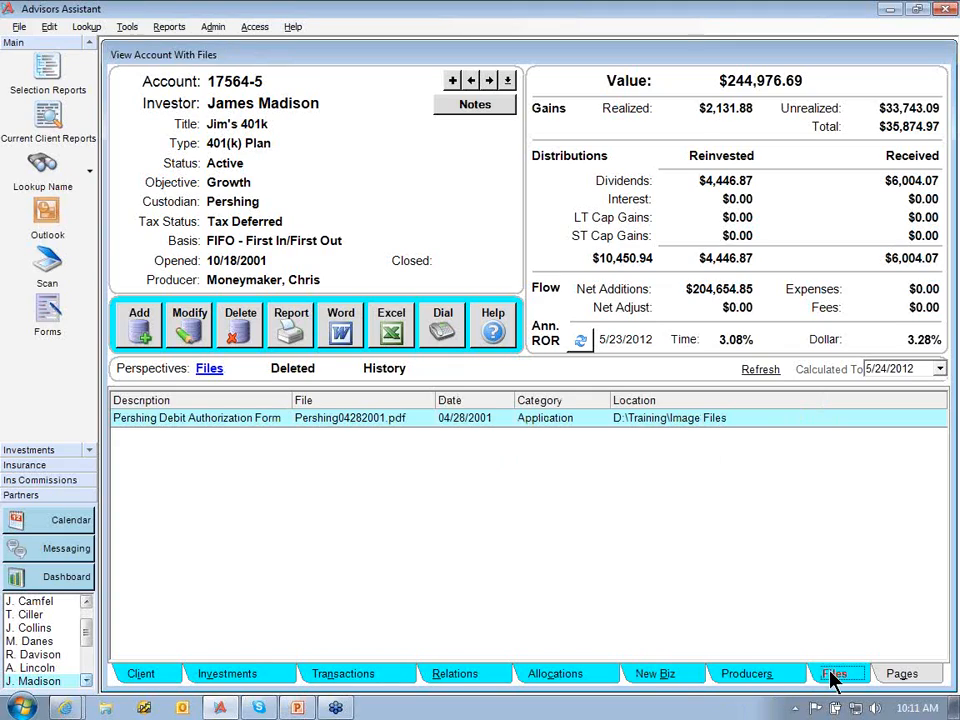
left_click(489, 113)
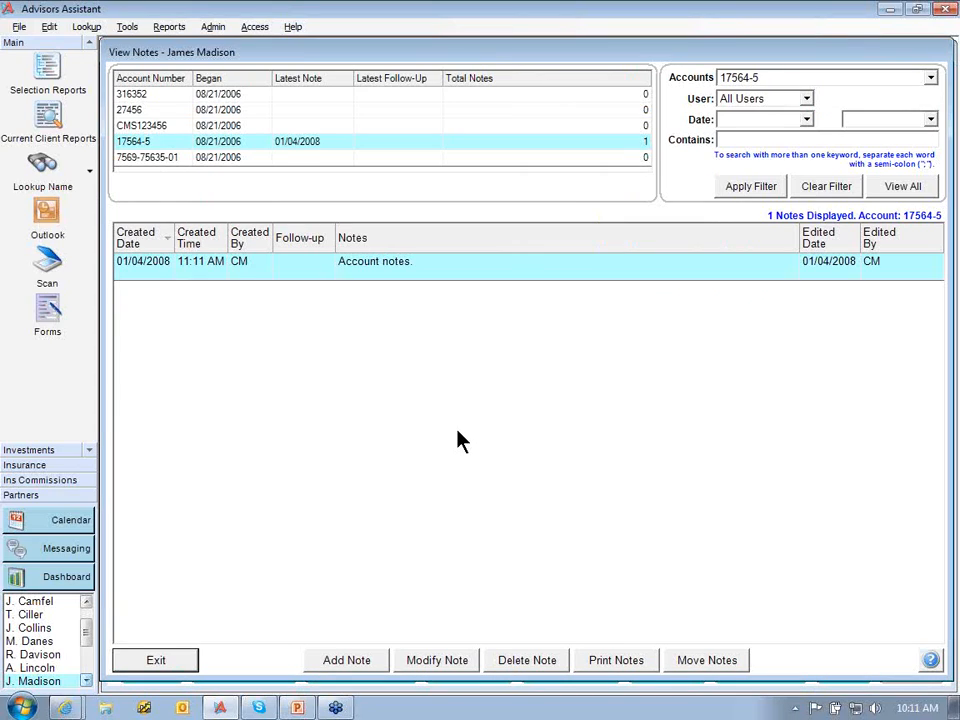
left_click(185, 660)
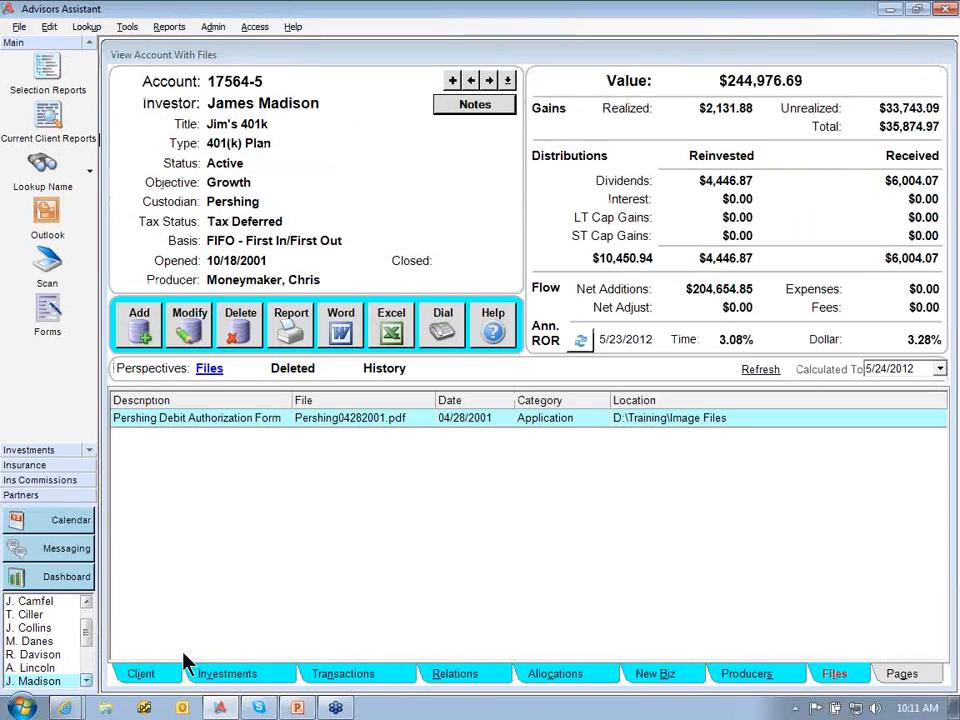
Open the Microsoft Common holding from the account's investments and view its transactions and the cost basis of shares held.
left_click(228, 674)
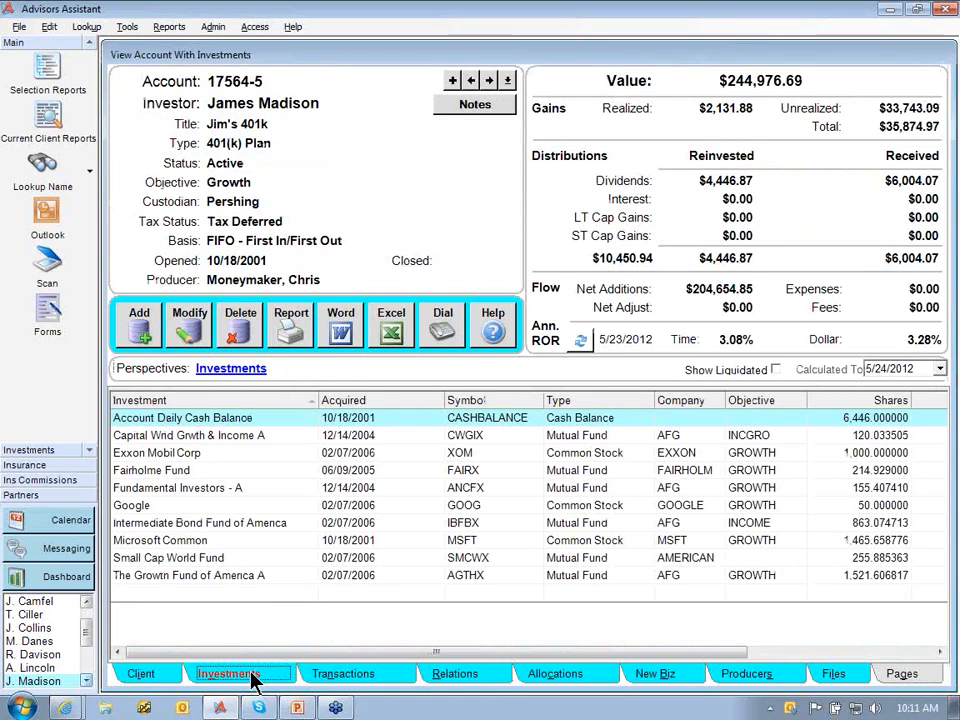
left_click(222, 541)
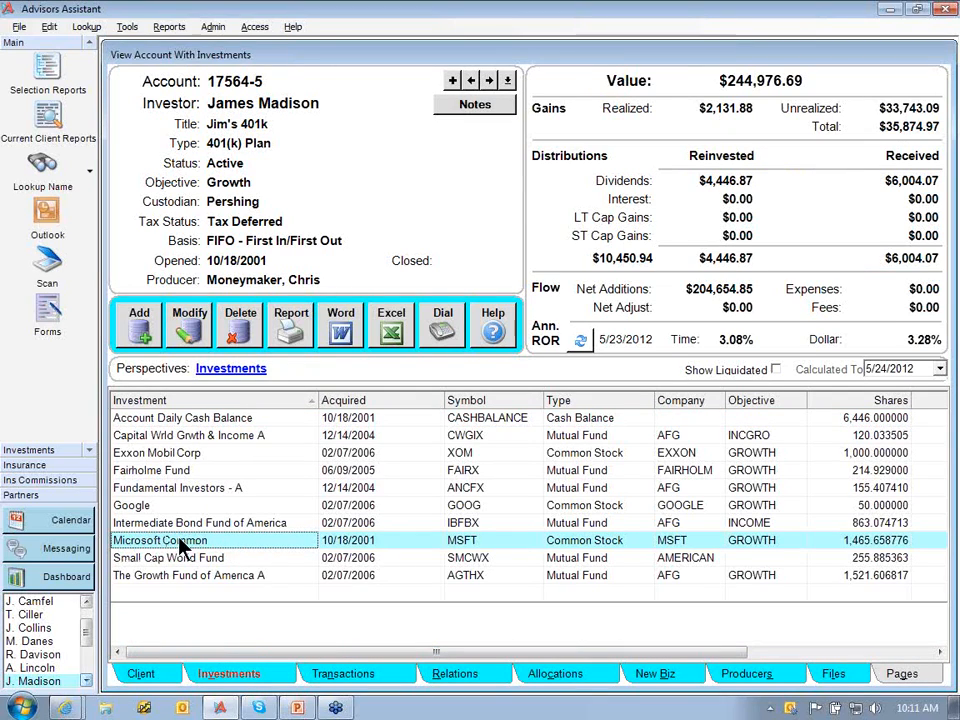
double_click(197, 545)
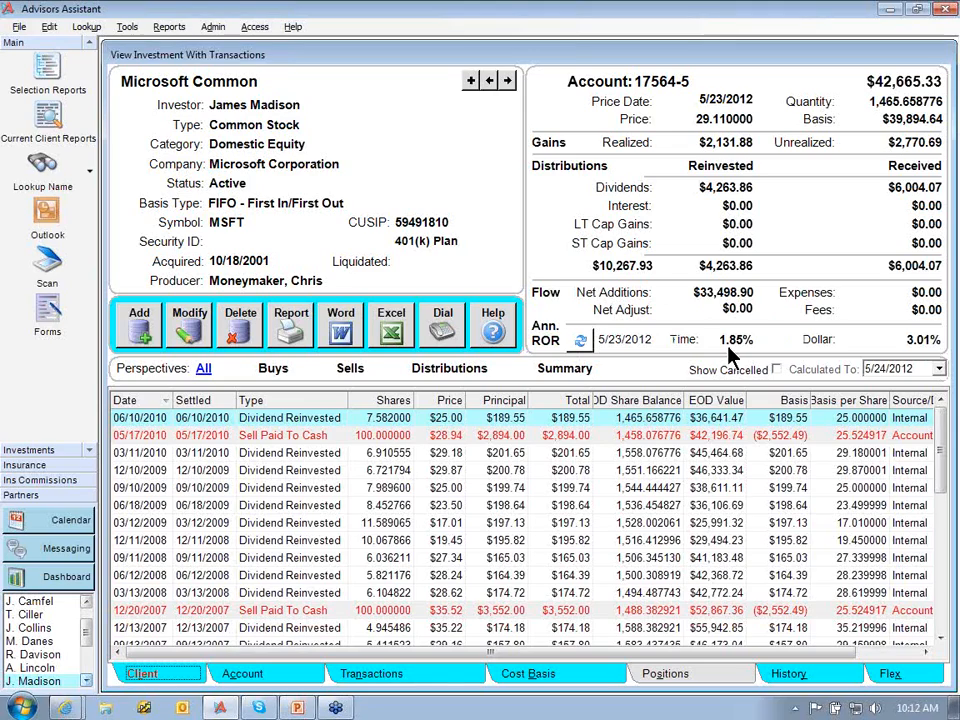
left_click(405, 675)
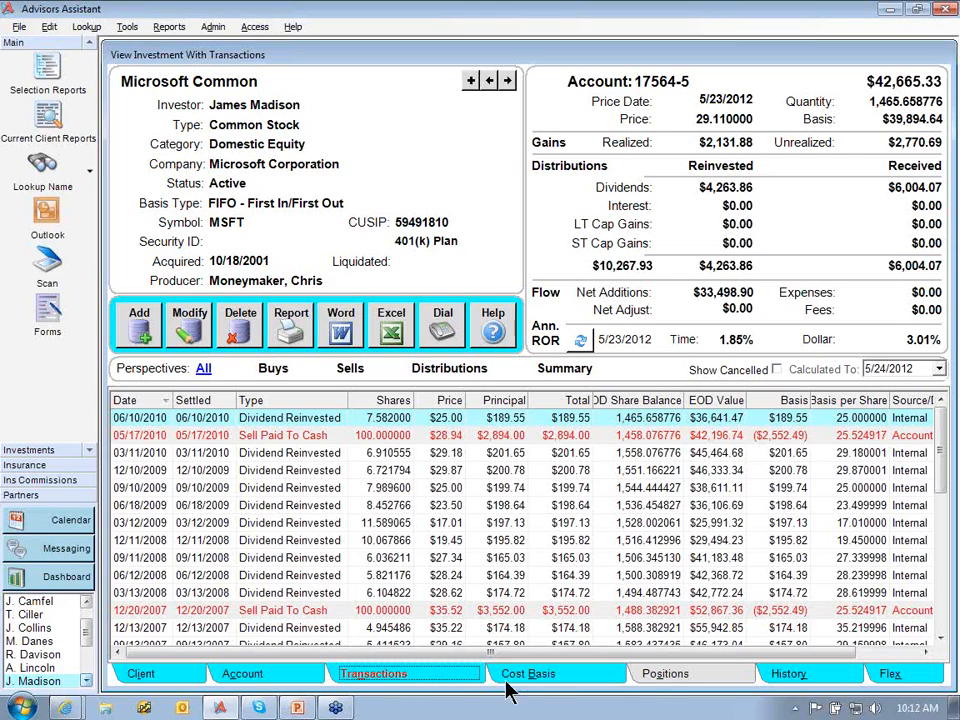
left_click(545, 677)
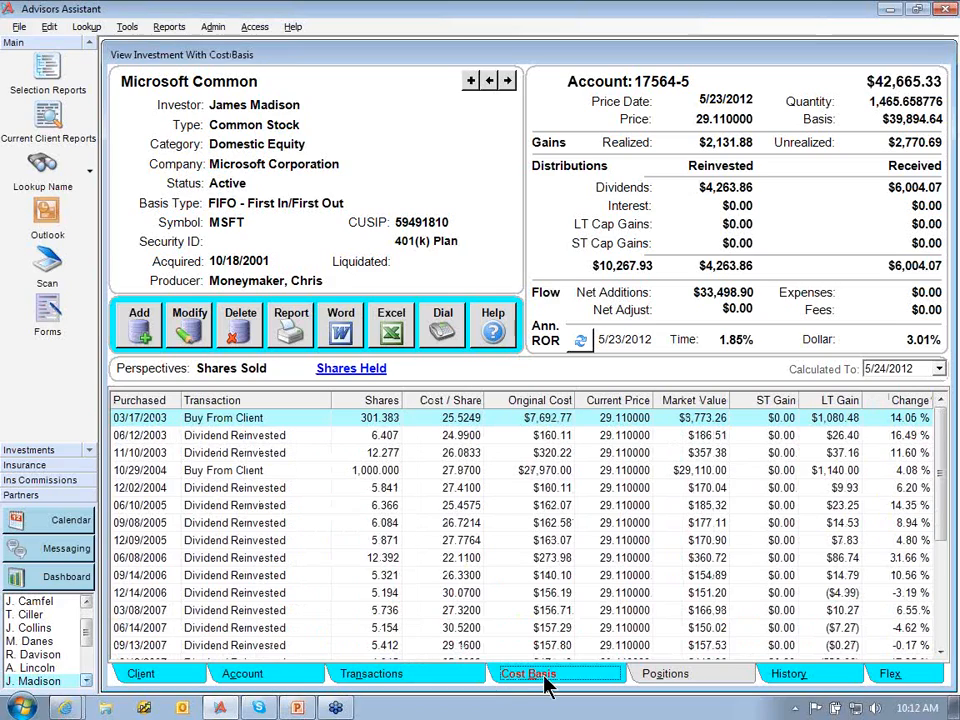
Compare the Microsoft Common holding's shares sold with its shares held, and inspect the share allocation of the 5/17/2010 sale.
left_click(233, 369)
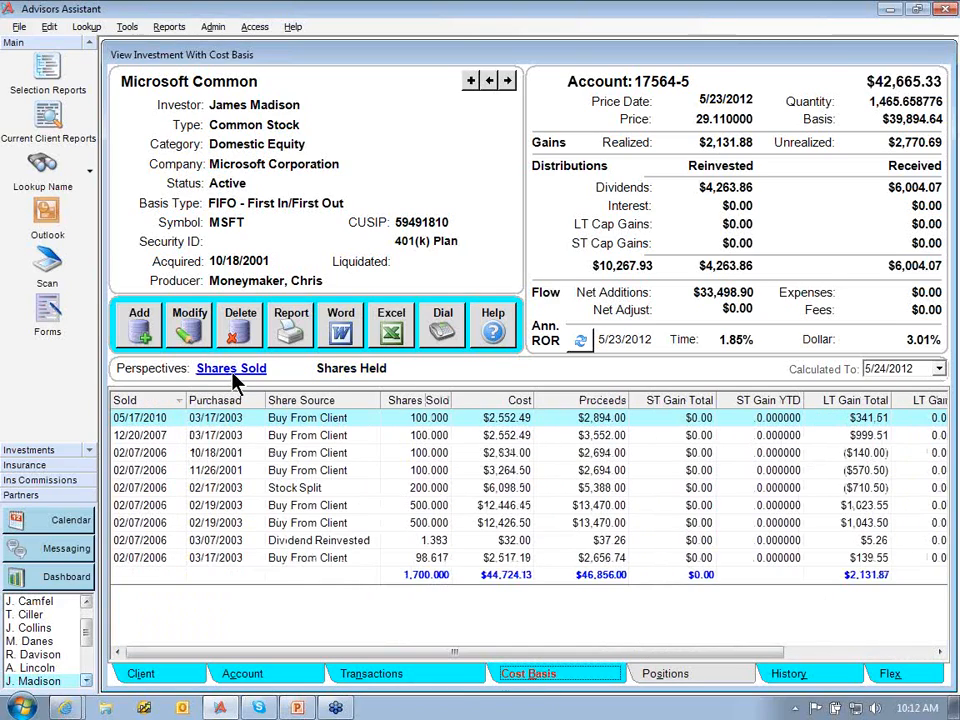
left_click(349, 370)
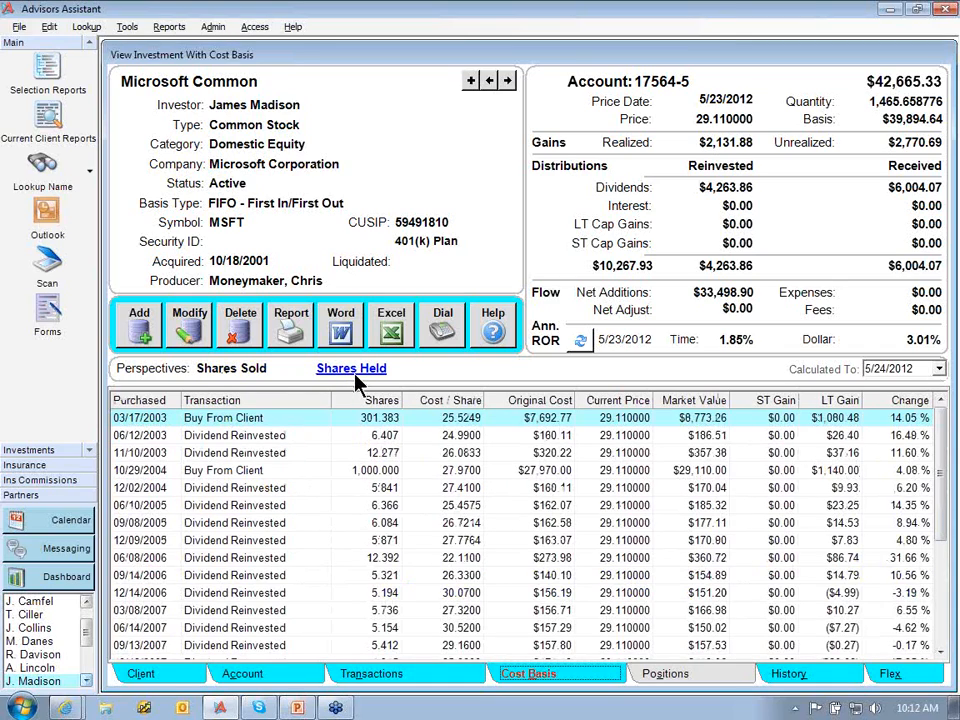
left_click(240, 369)
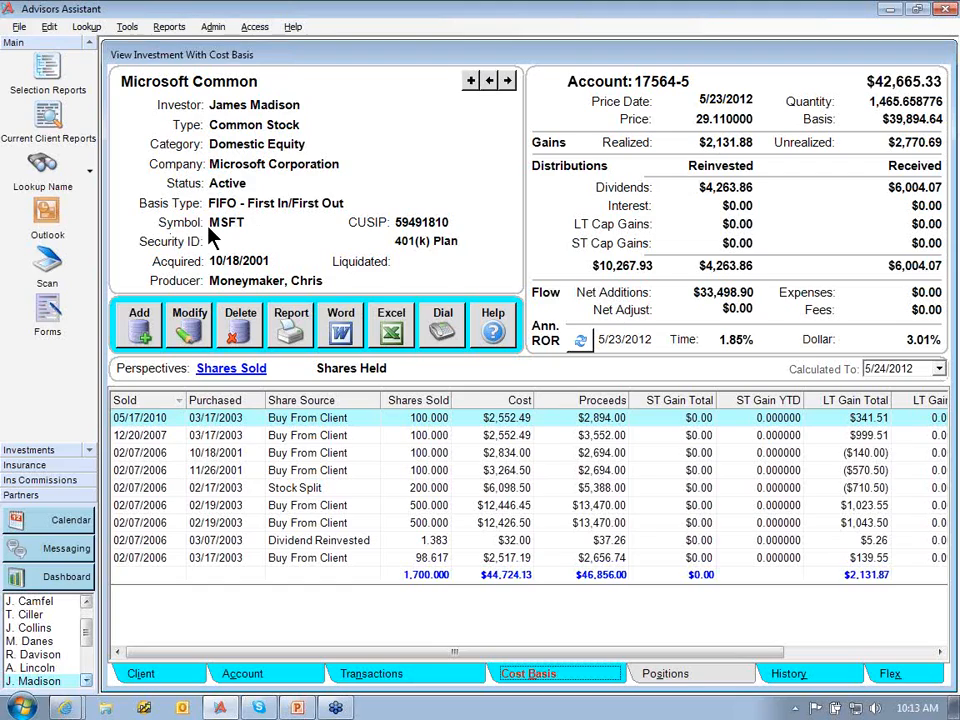
left_click(190, 328)
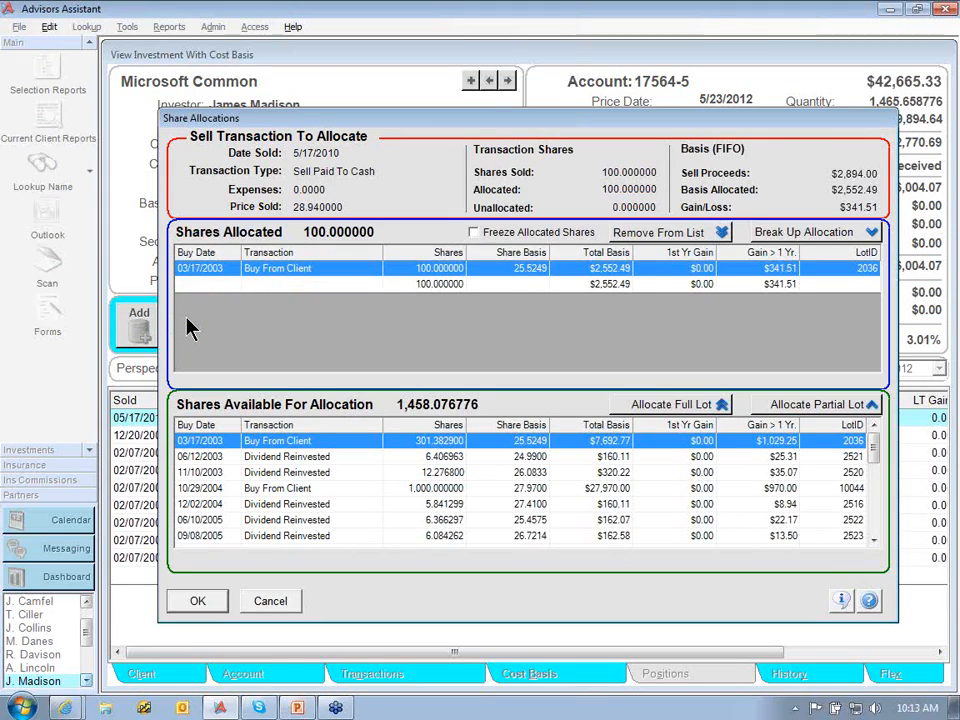
left_click(274, 603)
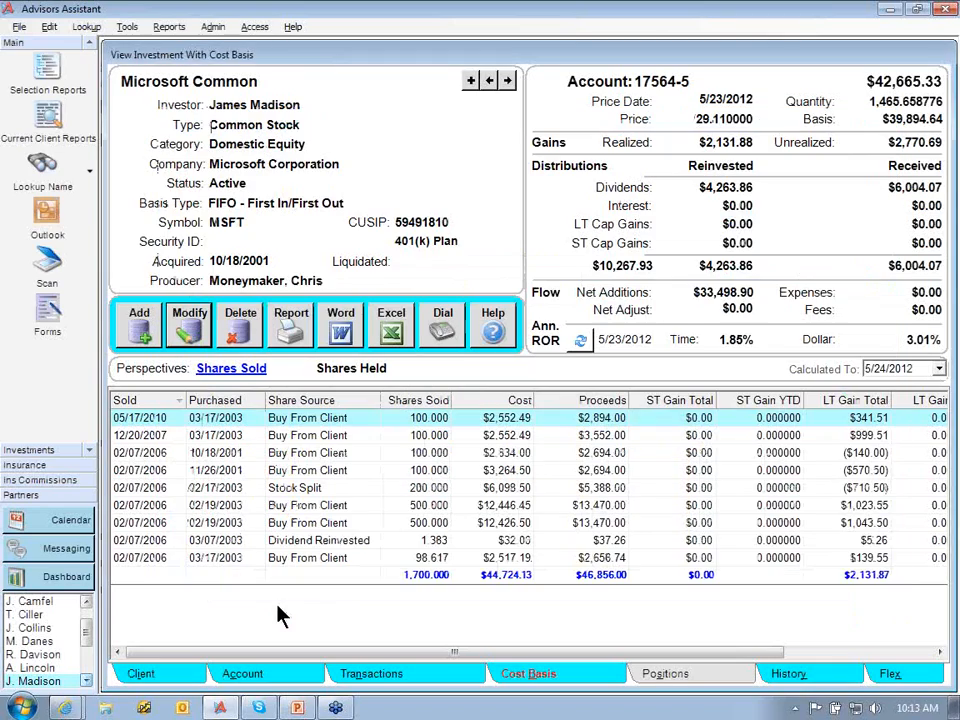
View the holding's market value and price history for the last 12 months, and return to the client's investment accounts.
left_click(787, 676)
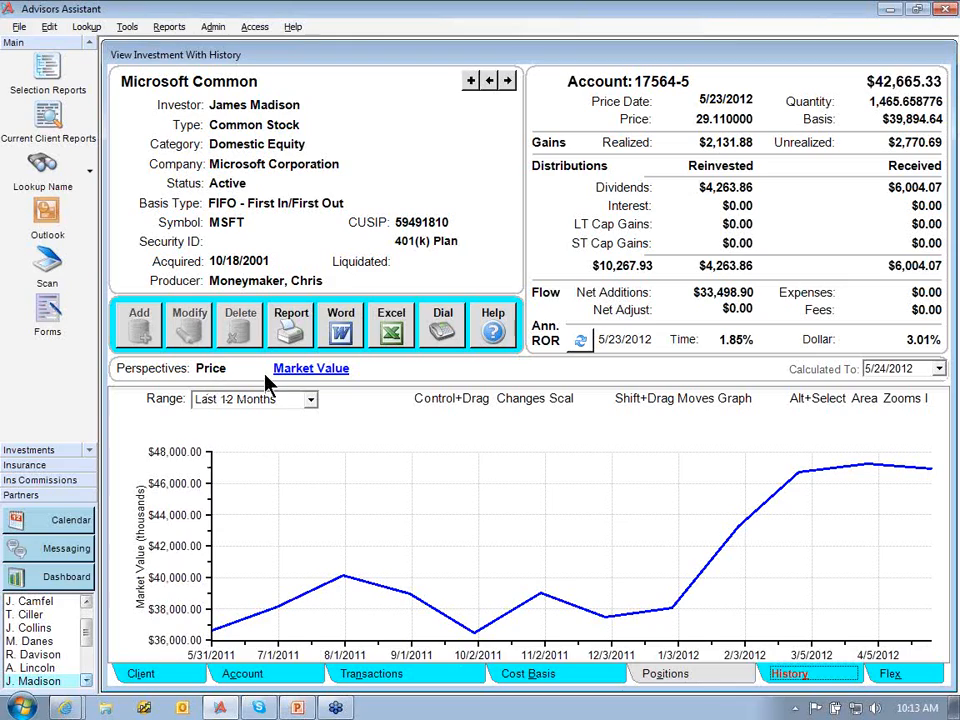
left_click(206, 370)
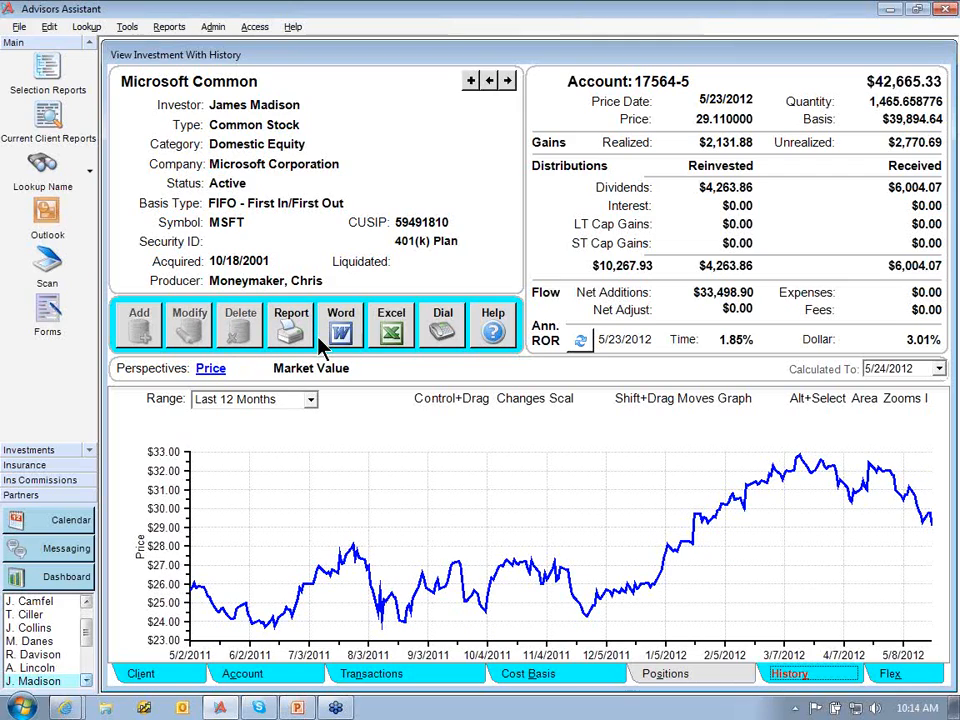
left_click(165, 676)
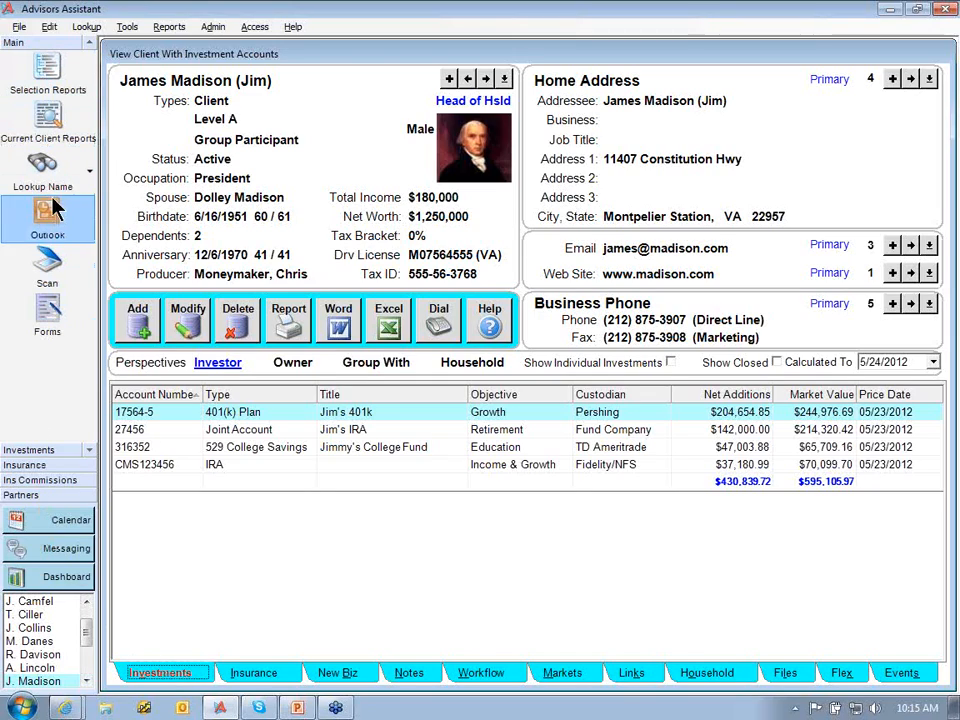
Open the securities lookup and find the Microsoft Common security by name using "MI".
left_click(50, 453)
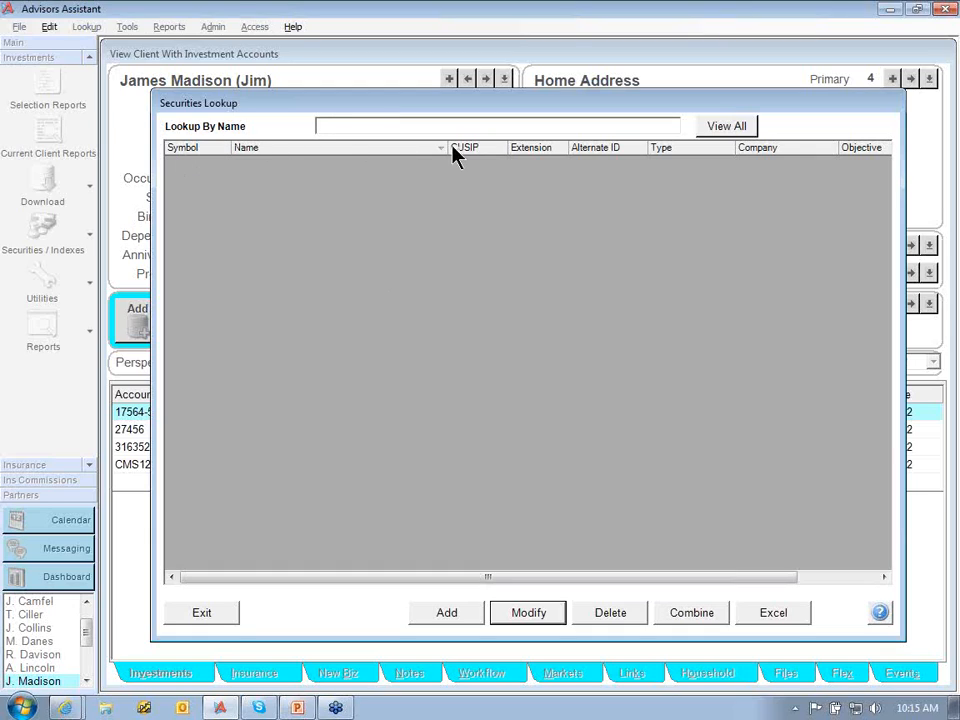
left_click(216, 150)
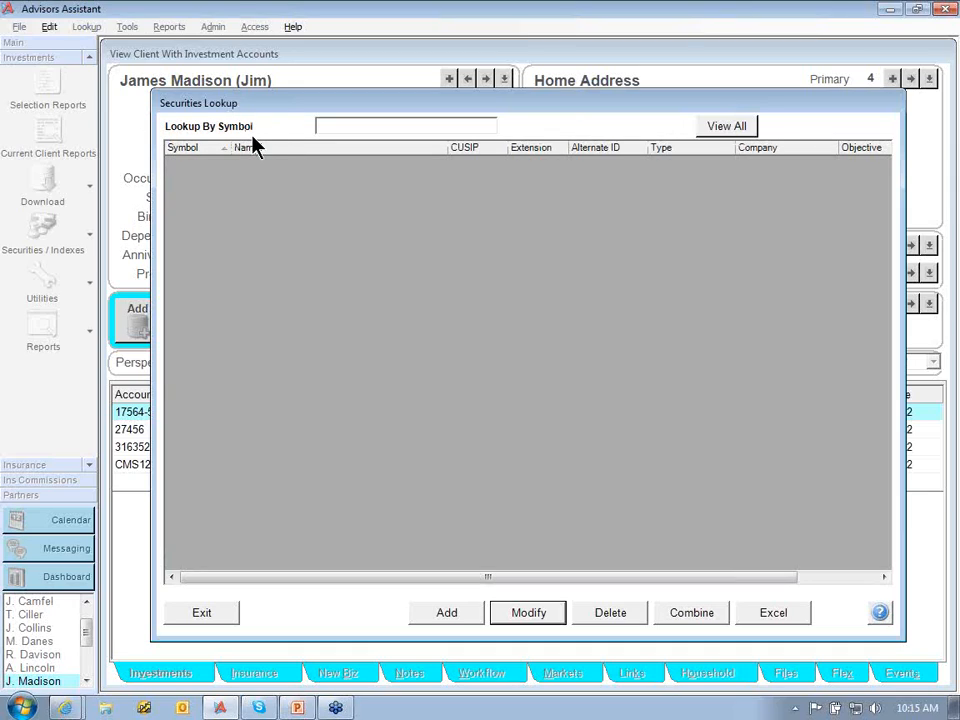
left_click(329, 127)
left_click(259, 148)
left_click(329, 127)
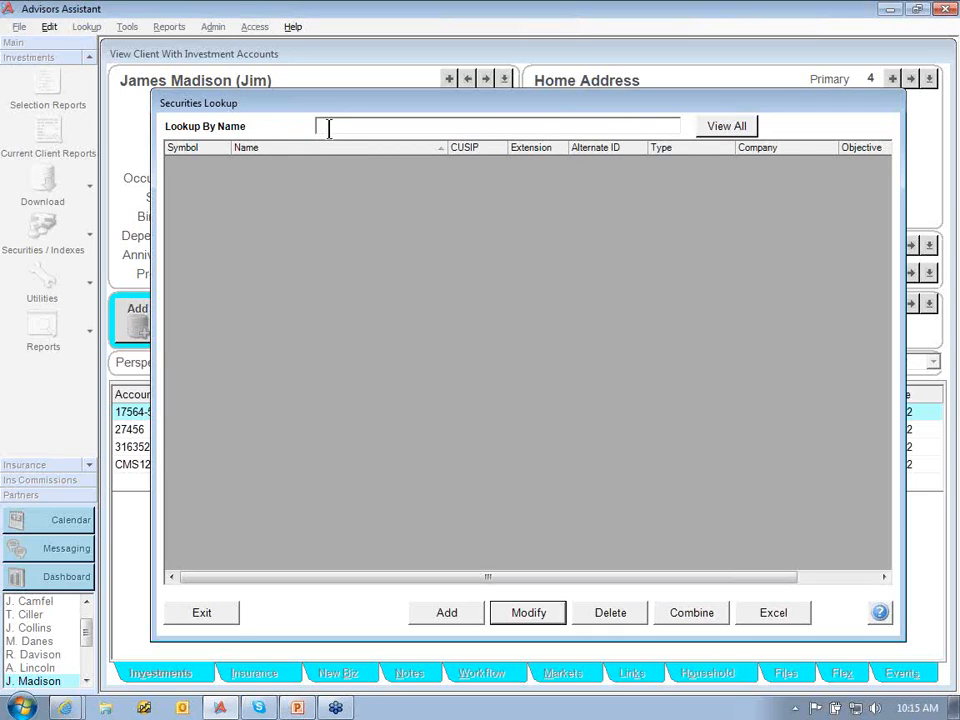
type("M")
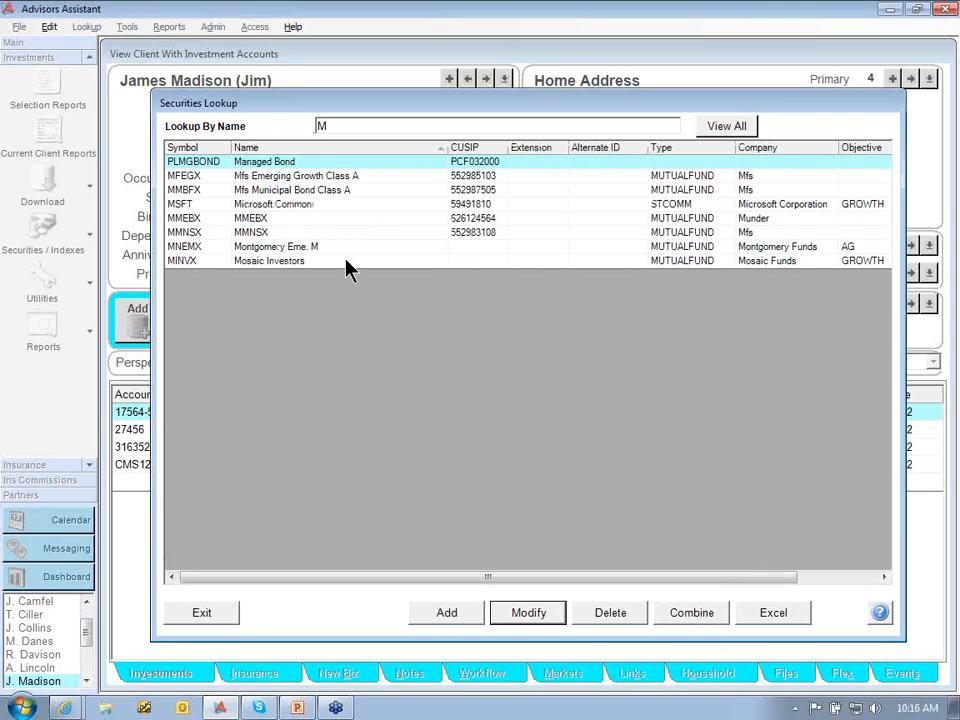
type("I")
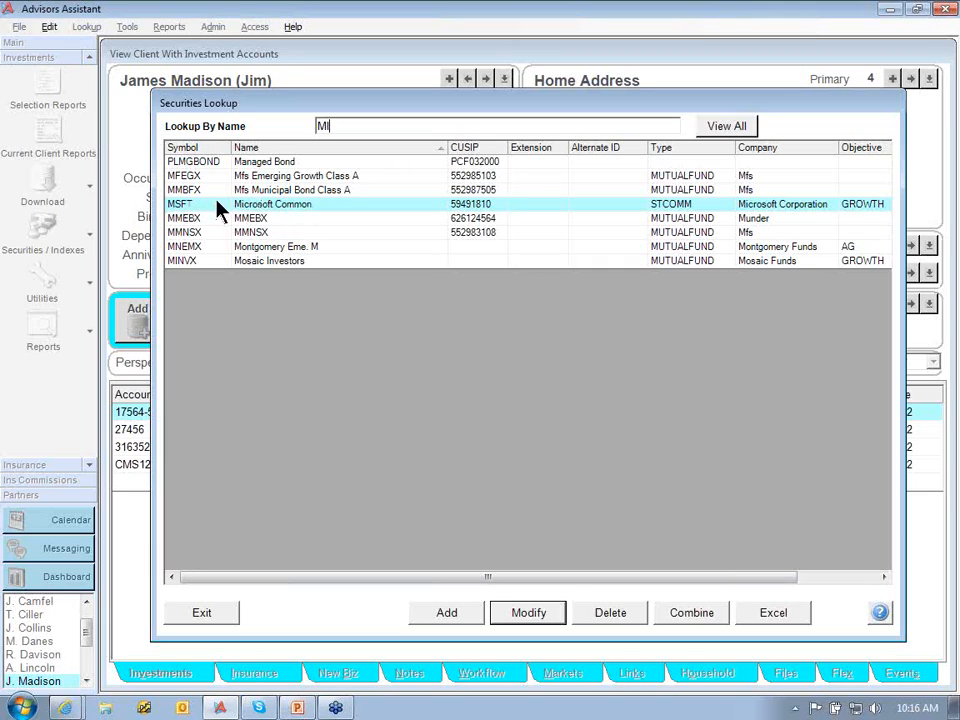
Open the Microsoft Common security's details and read through the Add/Modify Security Information help topic.
left_click(518, 612)
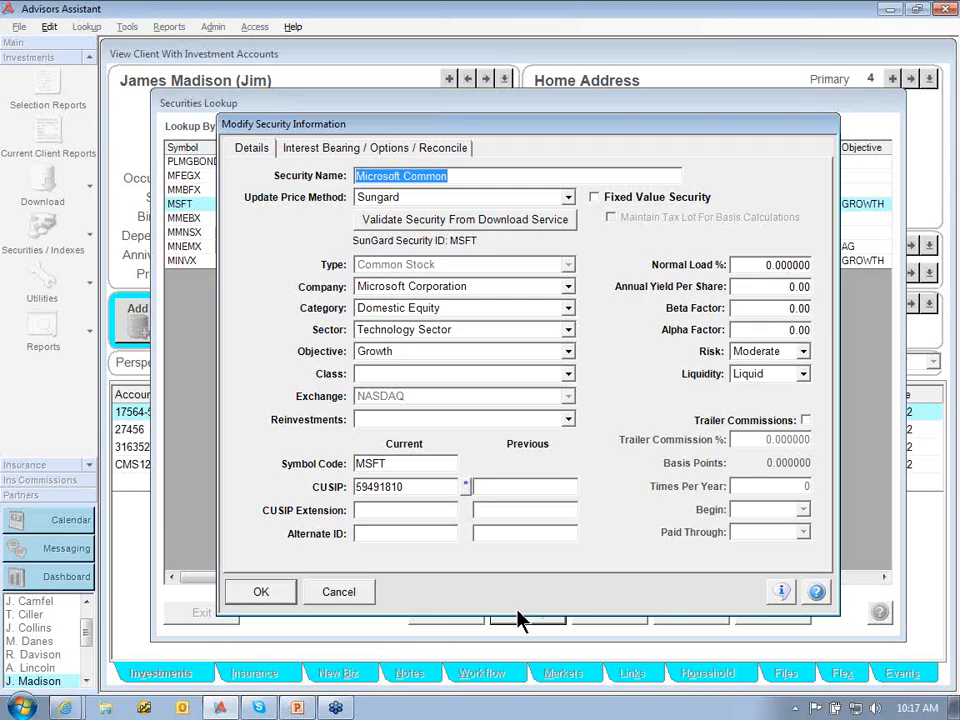
left_click(817, 594)
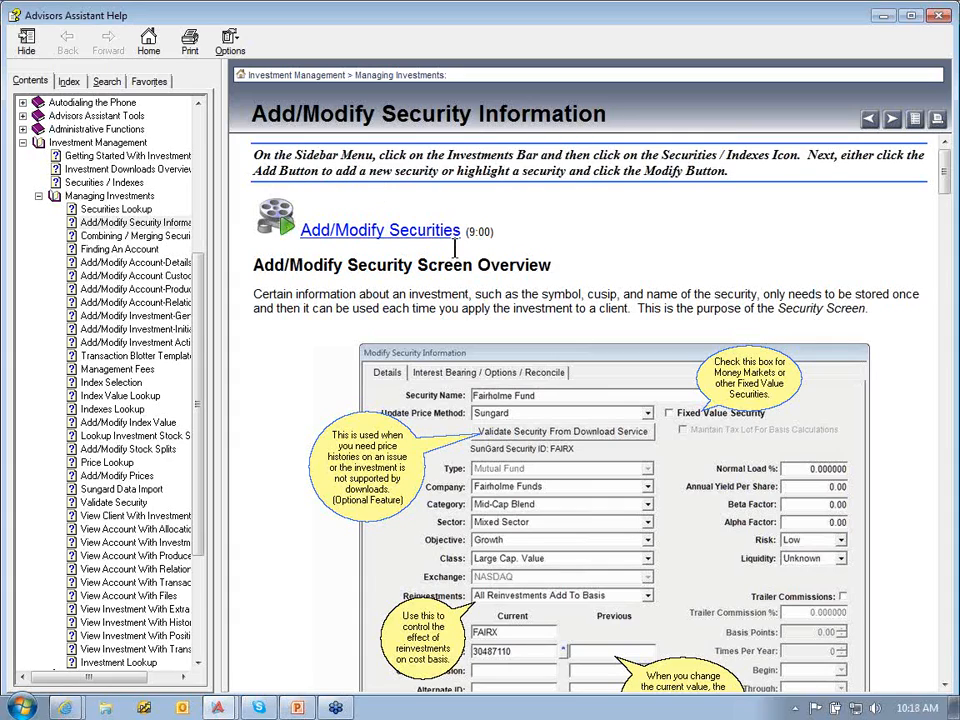
scroll(912, 445, "down", 10)
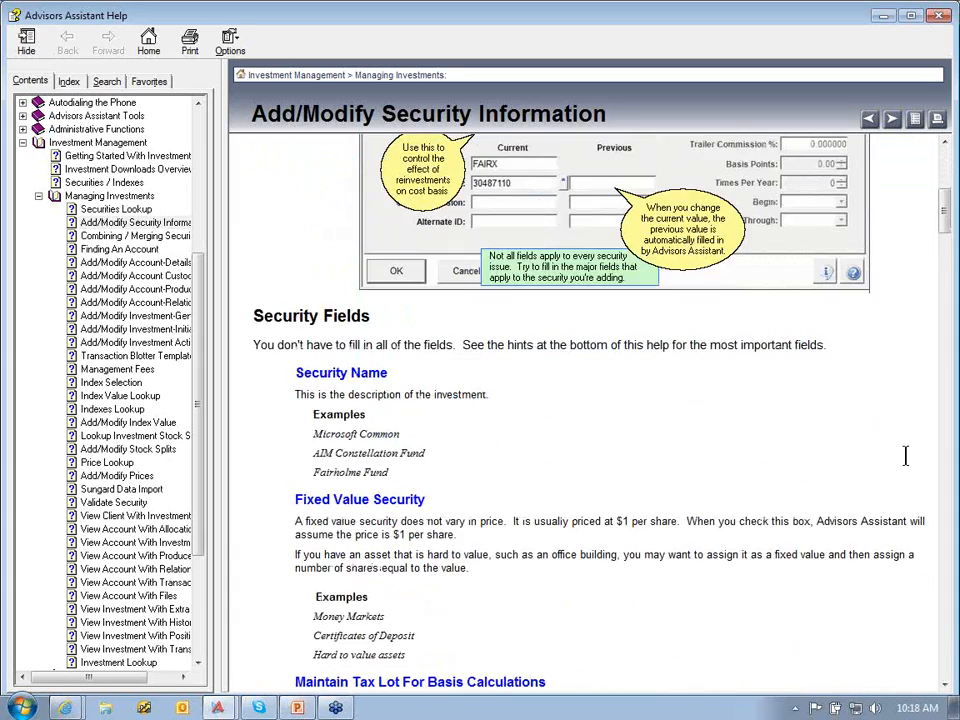
scroll(900, 452, "down", 3)
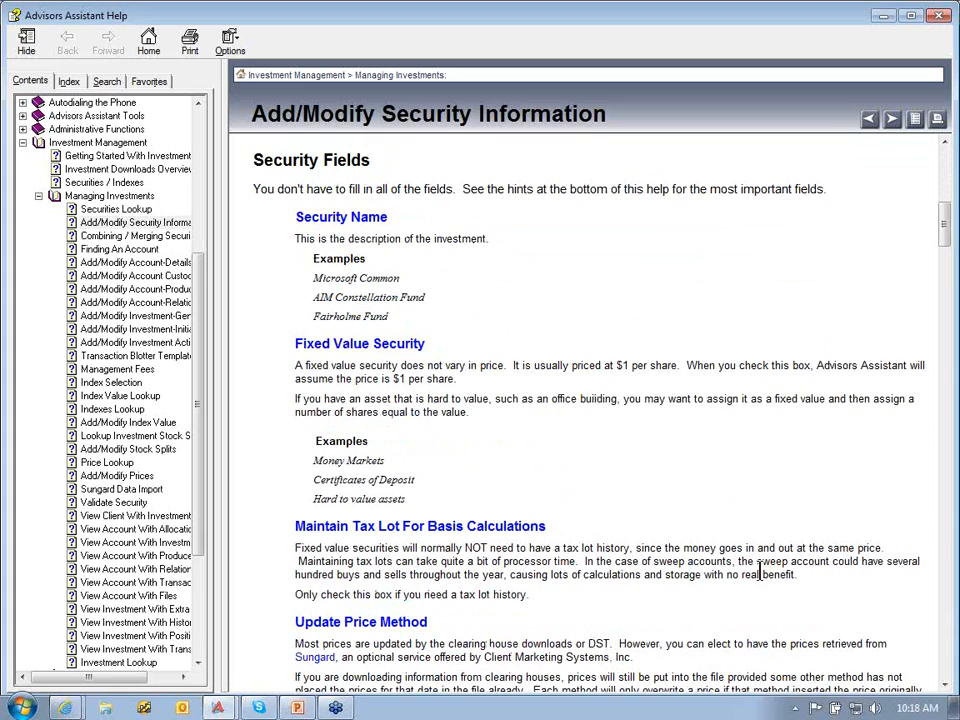
scroll(836, 567, "down", 10)
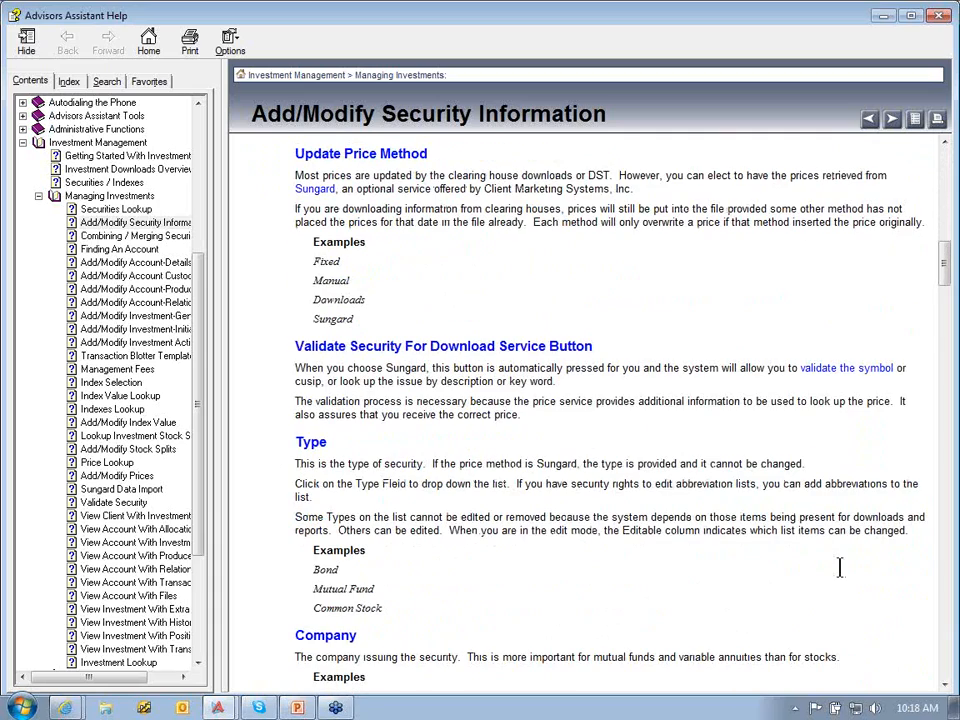
scroll(839, 568, "down", 5)
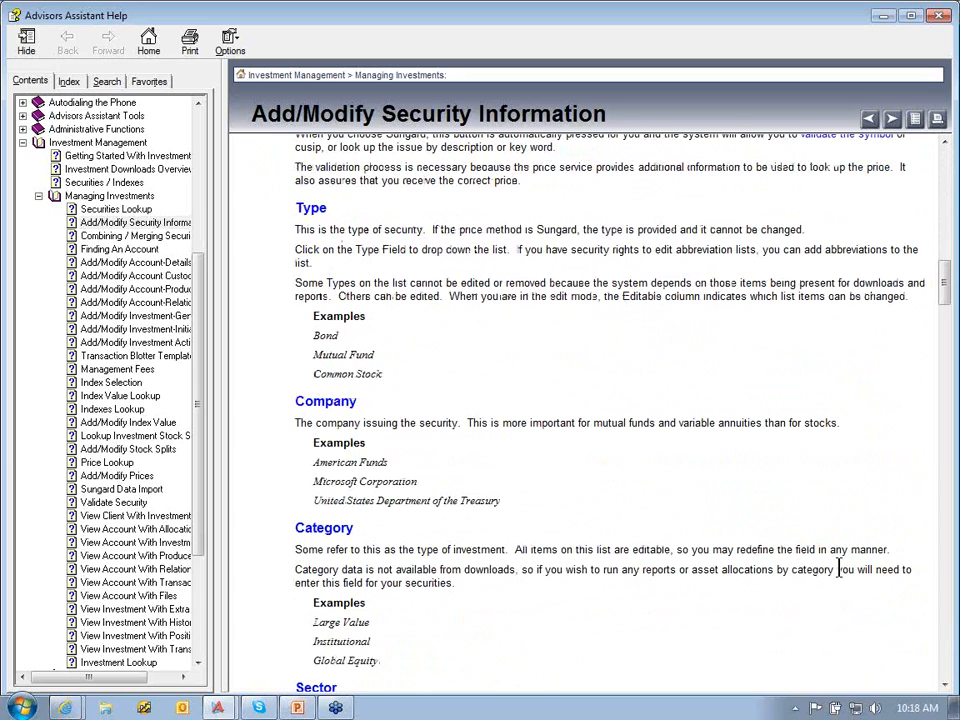
scroll(838, 568, "up", 8)
scroll(838, 566, "up", 10)
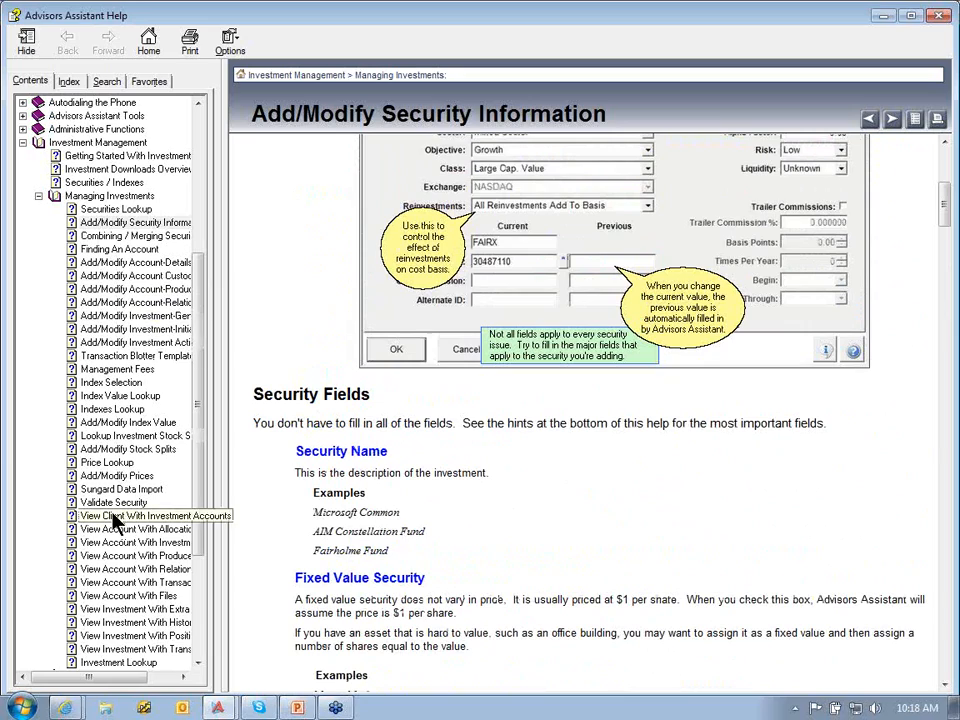
Open the Getting Started With Email help topic under Emailing with Advisors Assistant.
left_click_drag(202, 276, 205, 118)
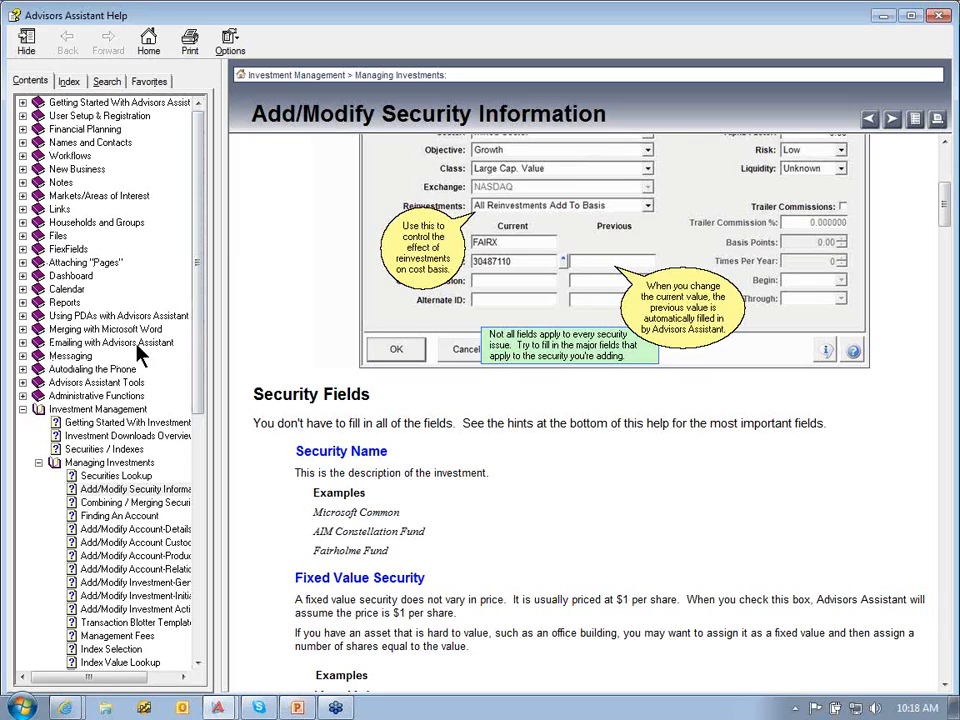
left_click(22, 343)
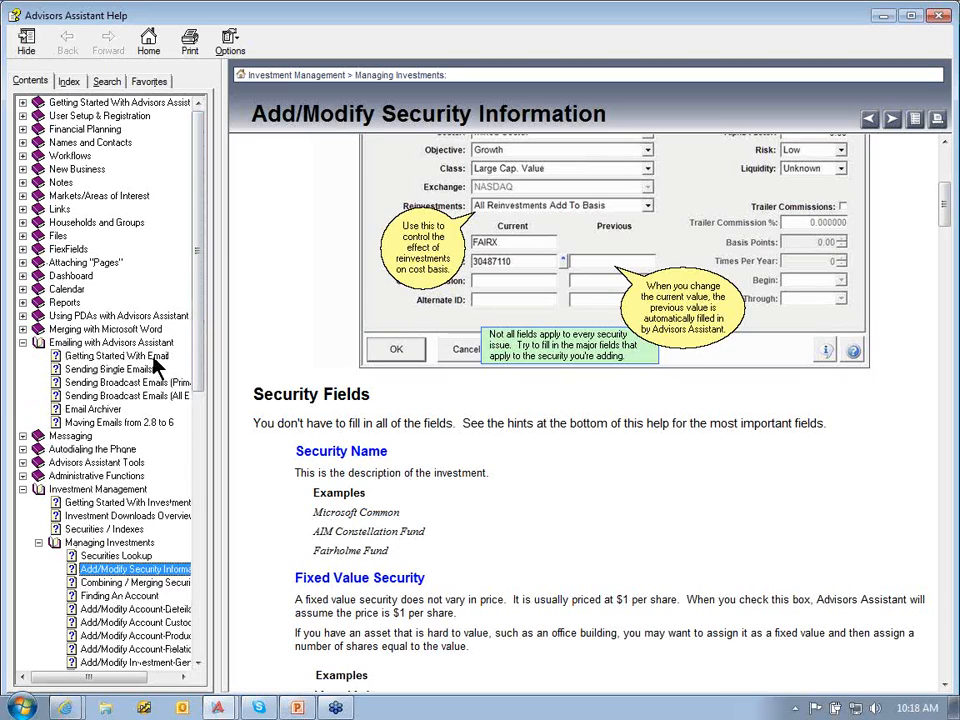
left_click(92, 356)
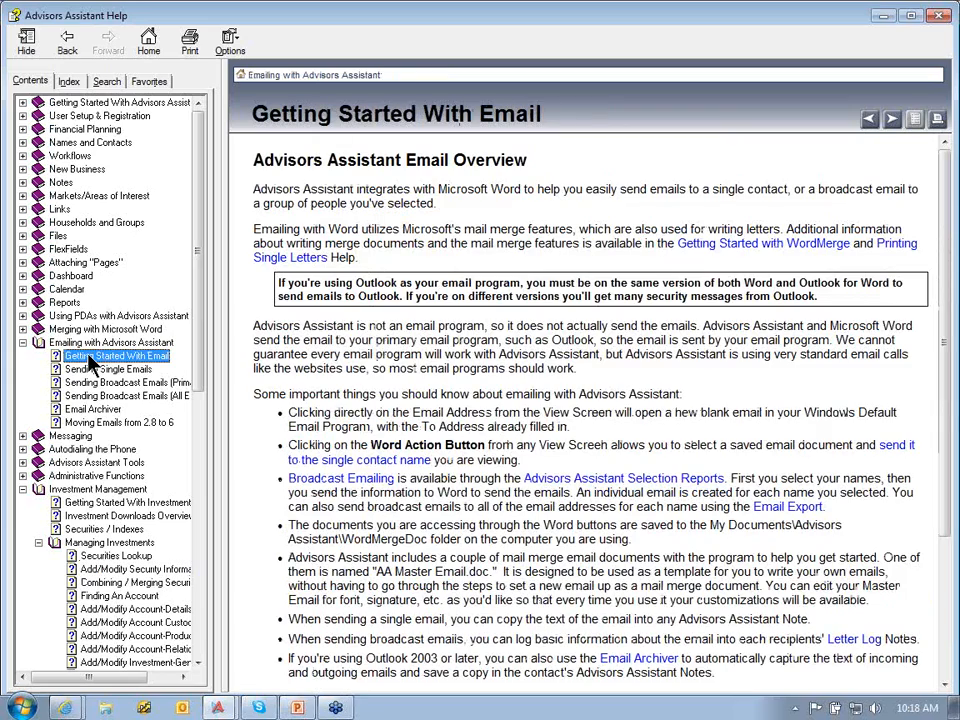
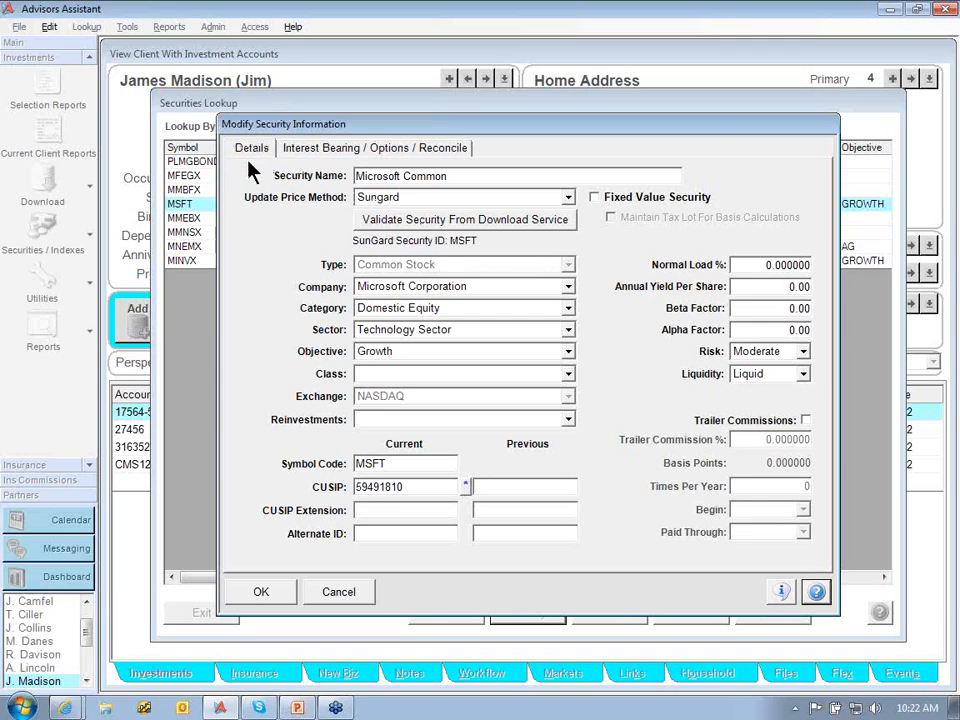
View the security's interest bearing, option and reconcile settings, and leave the securities lookup without saving.
left_click(310, 150)
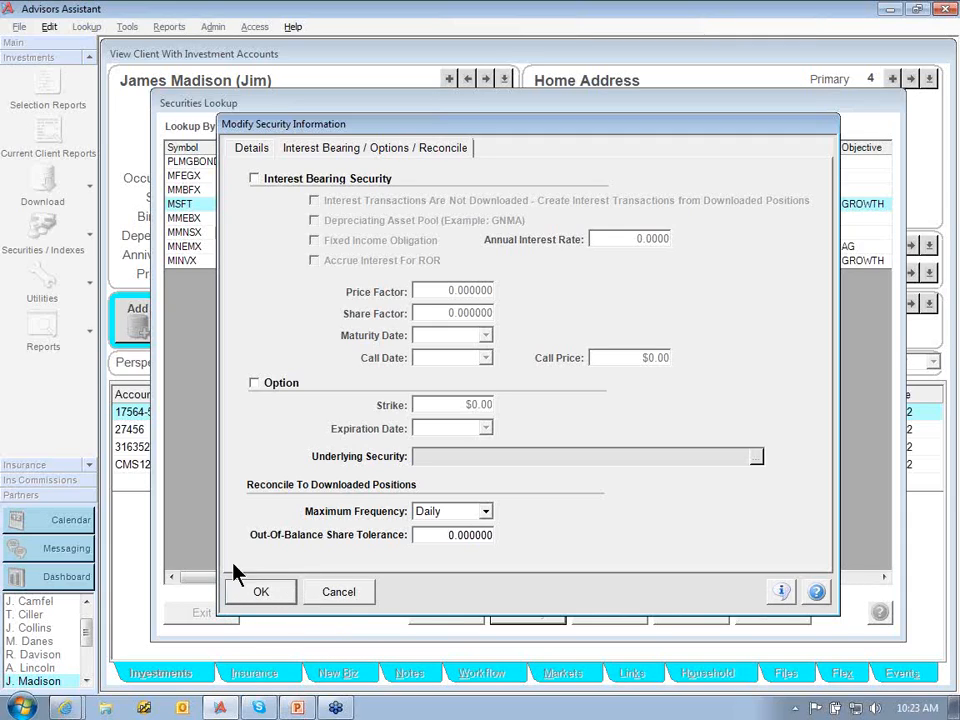
left_click(338, 592)
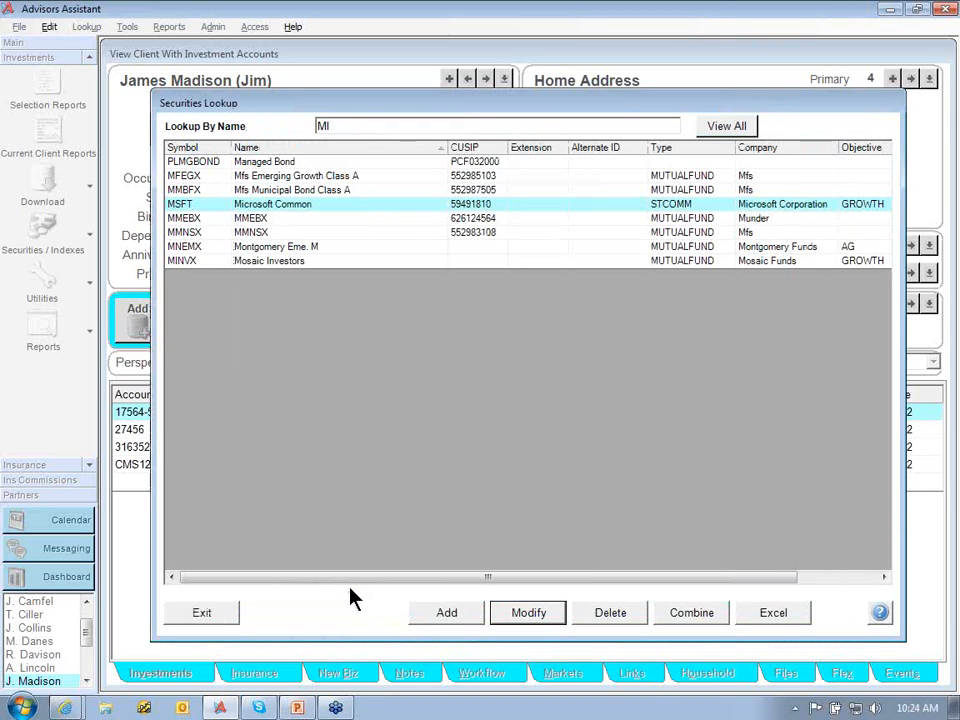
left_click(220, 615)
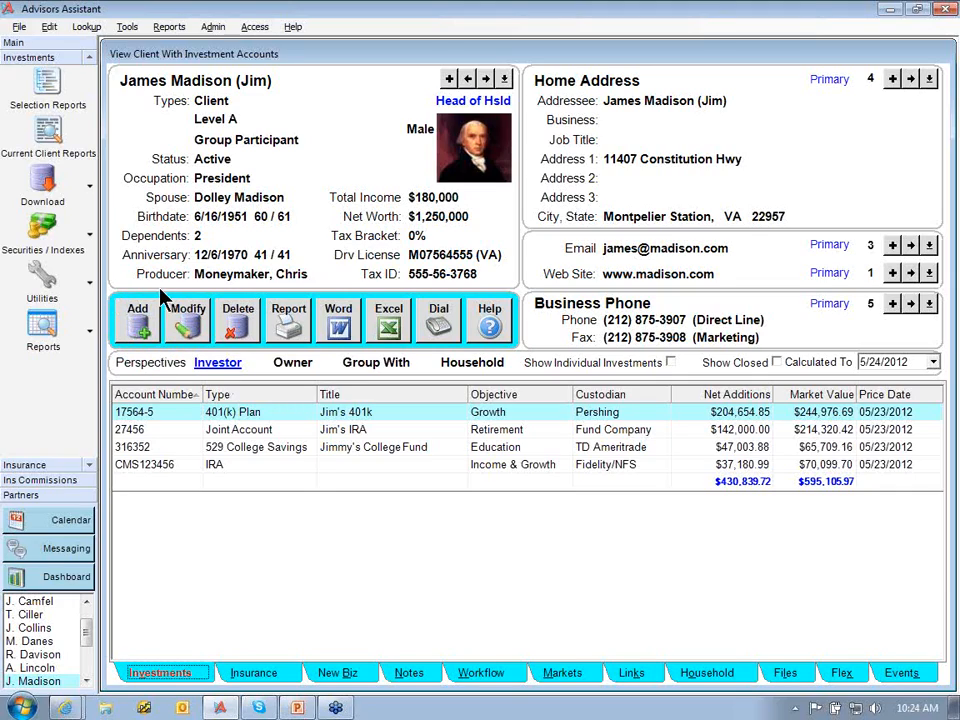
View the blank new account form and cancel it, and open the 401(k) Plan account's information for modification.
left_click(139, 325)
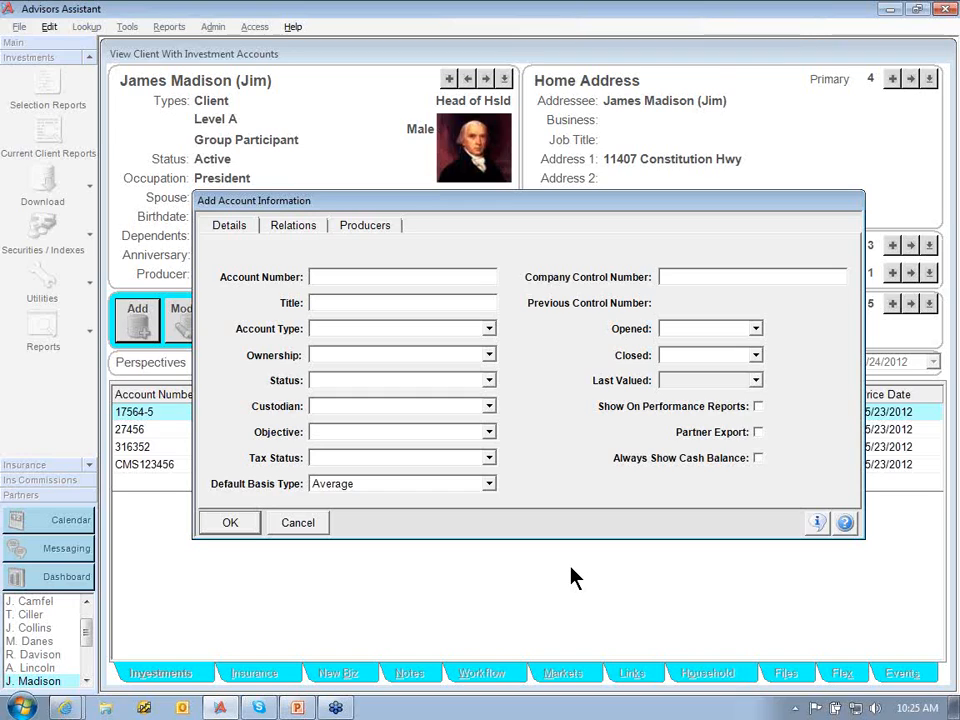
left_click(297, 524)
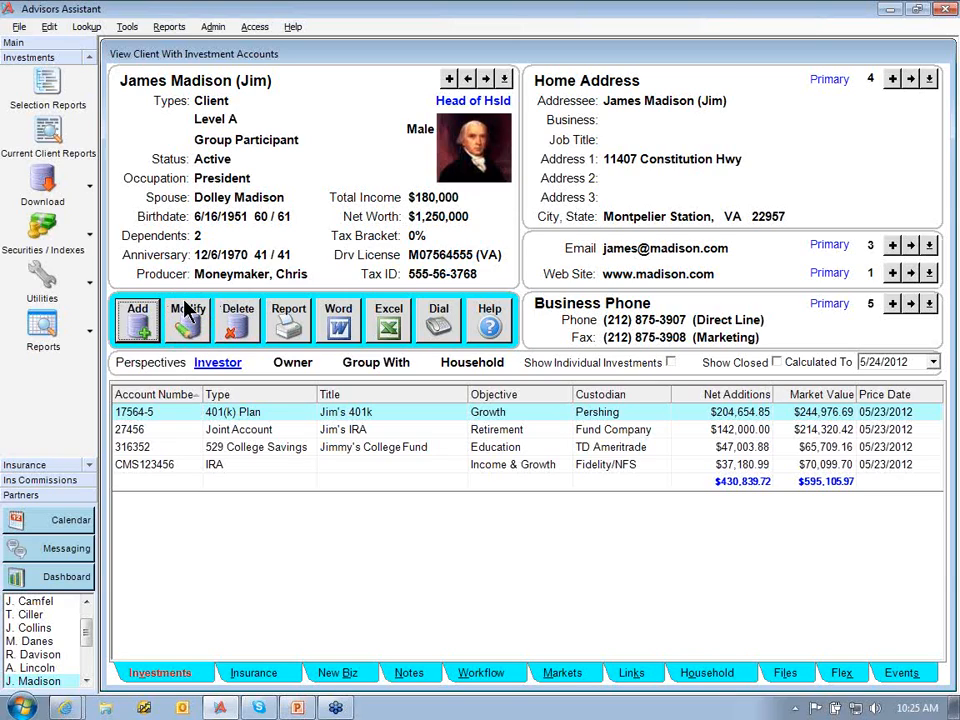
left_click(190, 336)
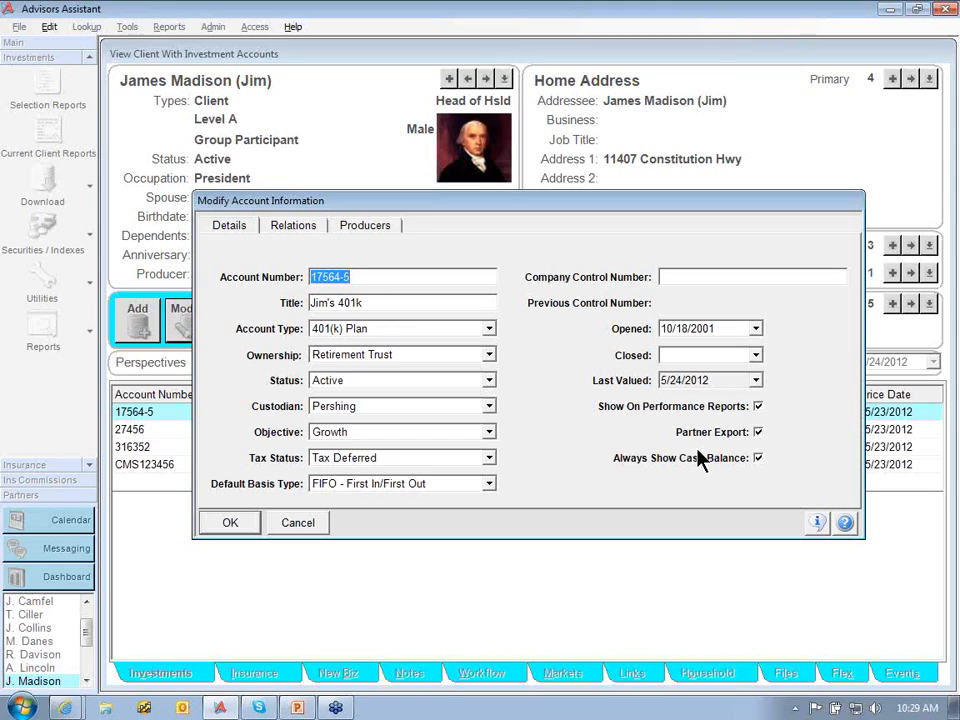
Review the 401(k) account's relations and look through the relationship types available for the owner entry.
left_click(287, 230)
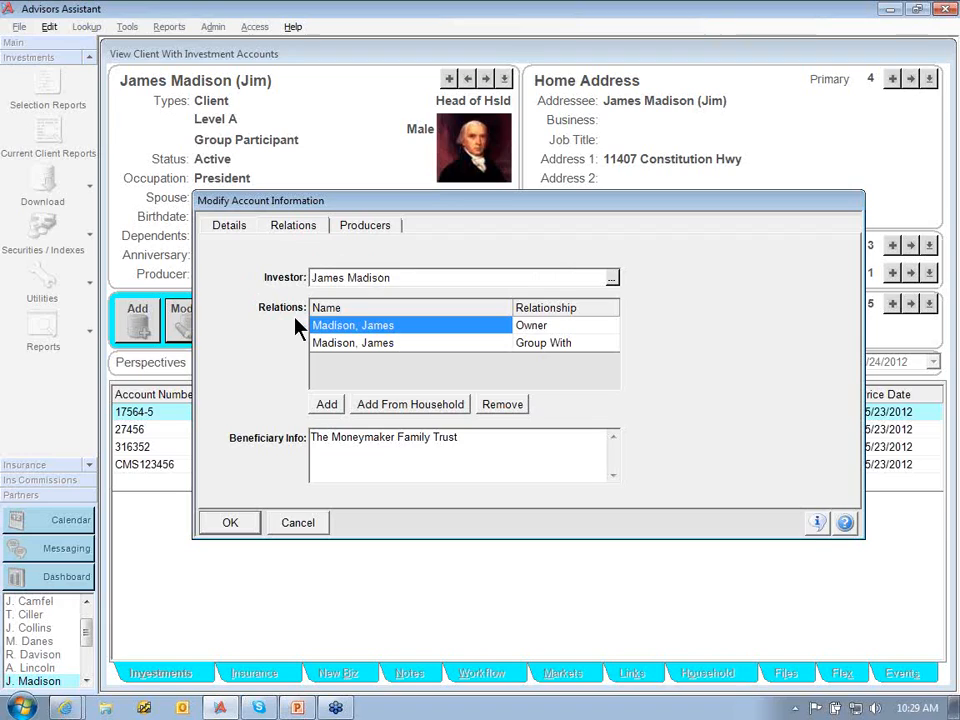
left_click(600, 330)
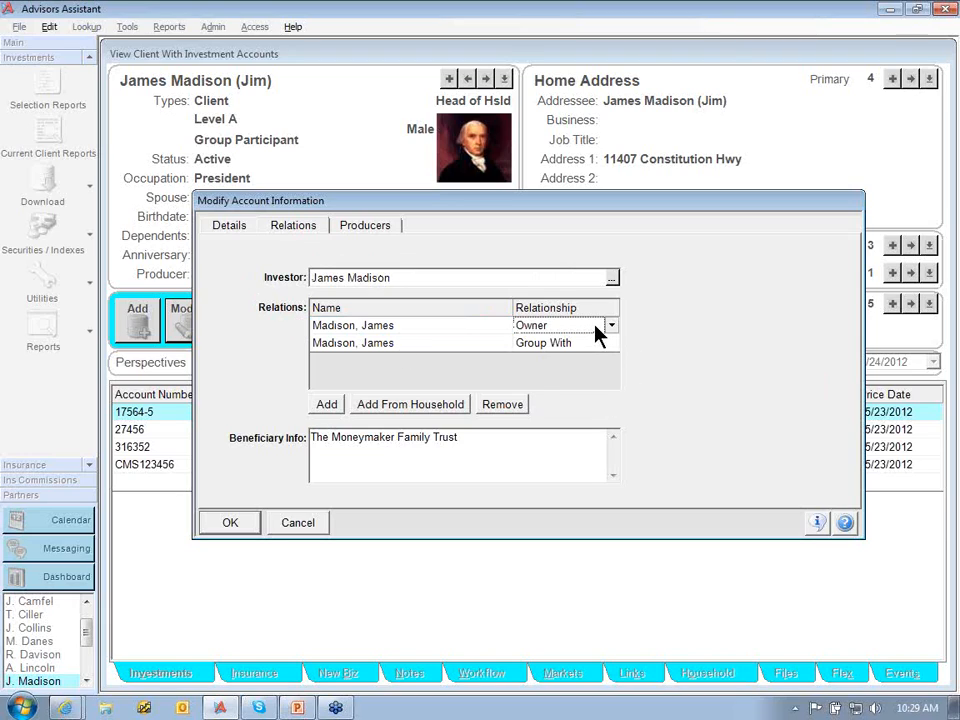
left_click(612, 330)
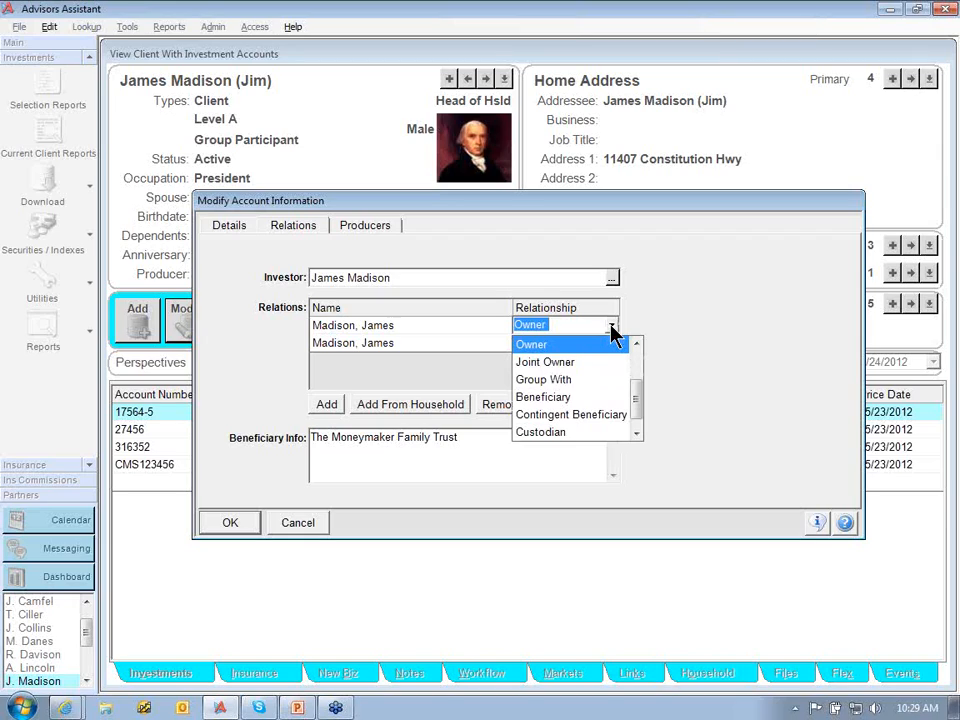
left_click_drag(643, 424, 640, 380)
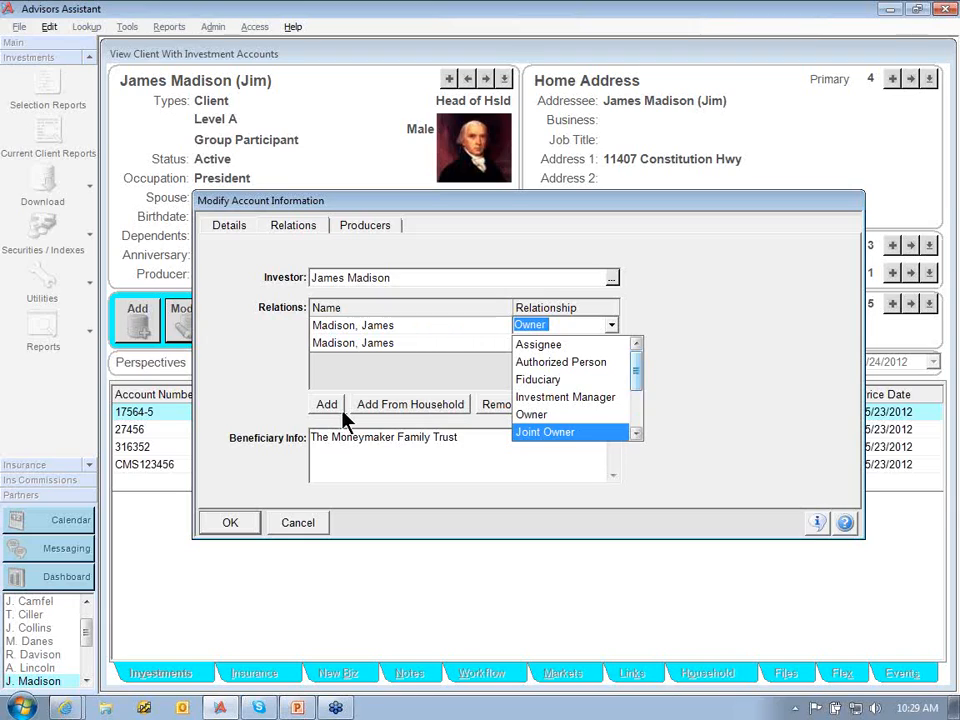
left_click_drag(636, 368, 638, 405)
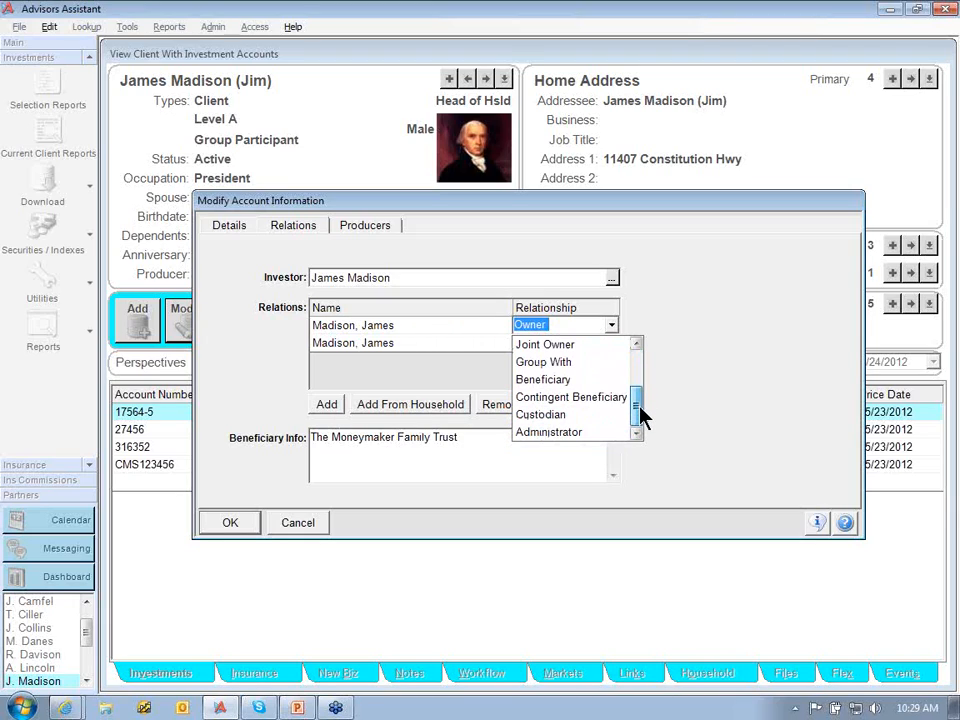
Close the relationship type list, view the account's producers and managers, and confirm the account information.
left_click(268, 399)
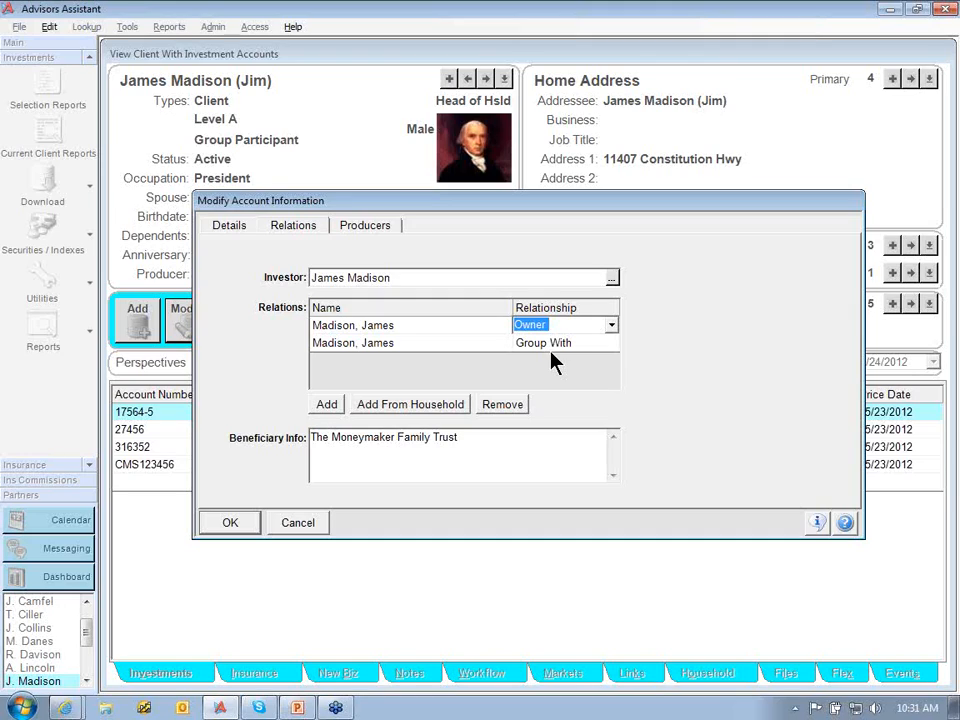
left_click(366, 226)
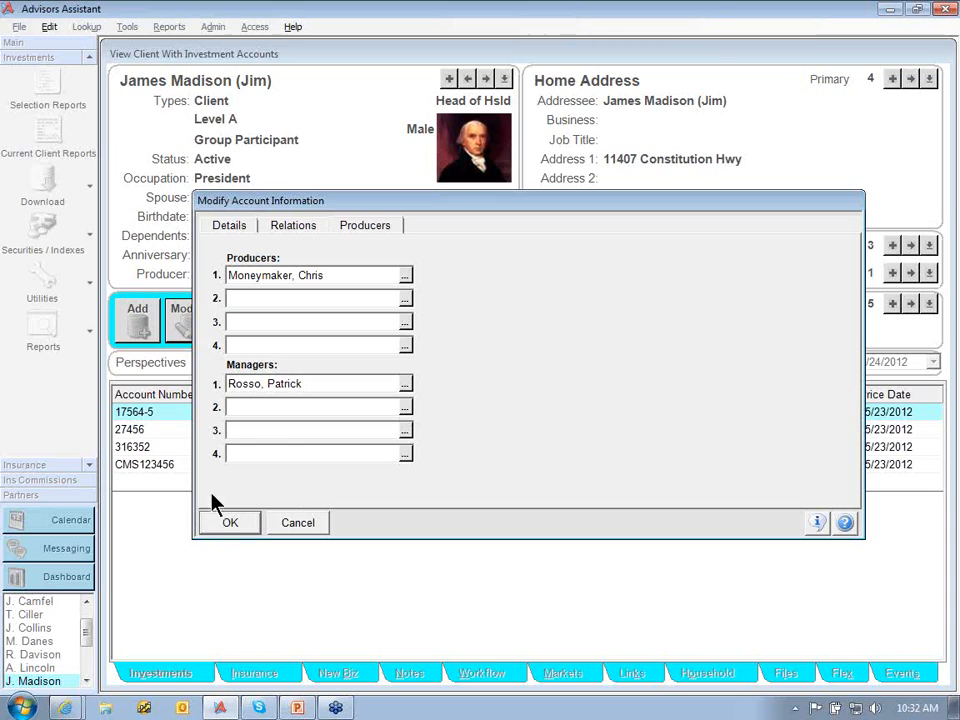
left_click(222, 526)
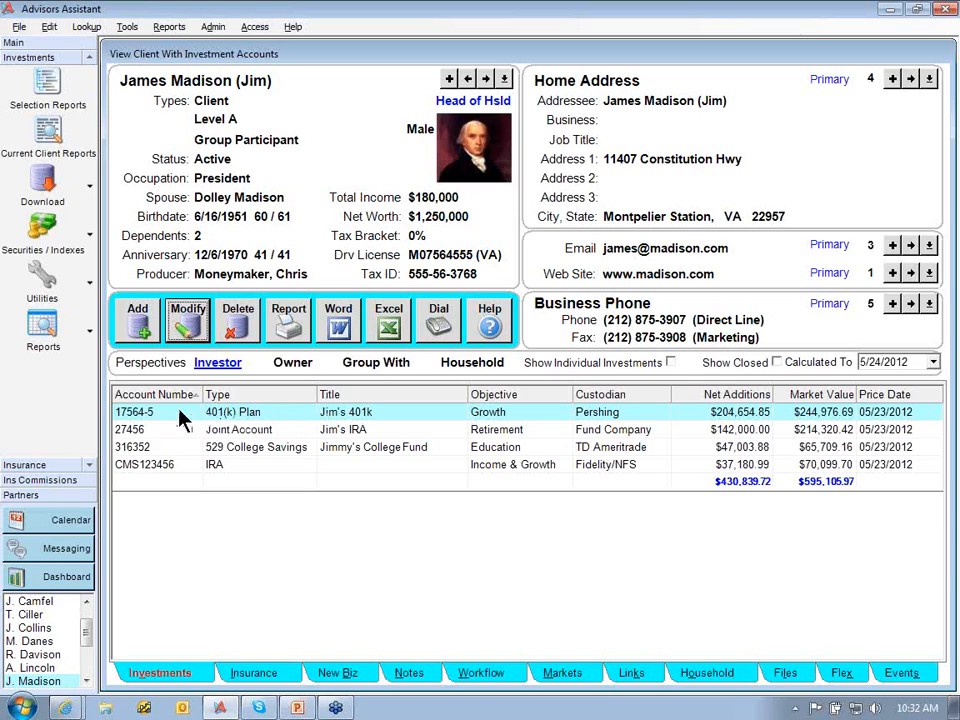
Open the 401(k) Plan account's investments and open the Microsoft Common holding for modification.
double_click(333, 417)
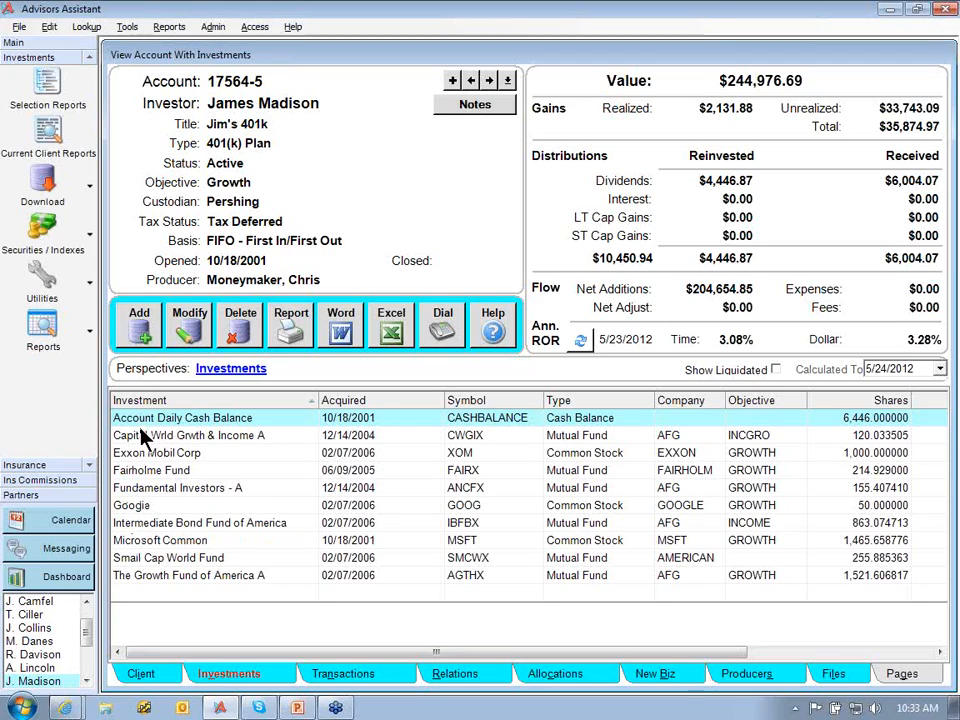
left_click(148, 541)
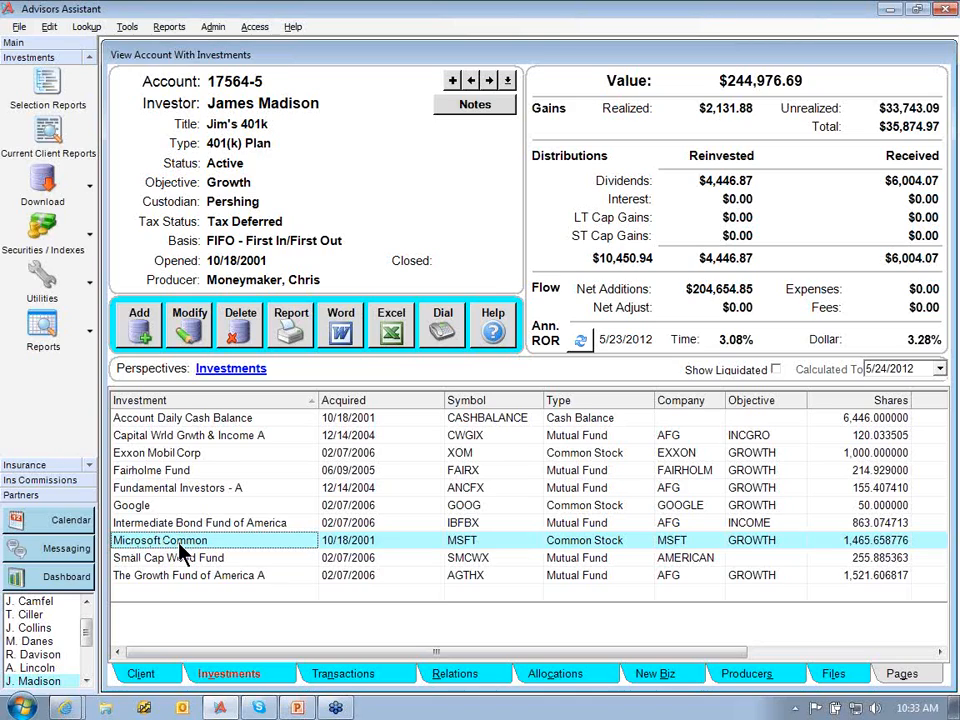
left_click(187, 330)
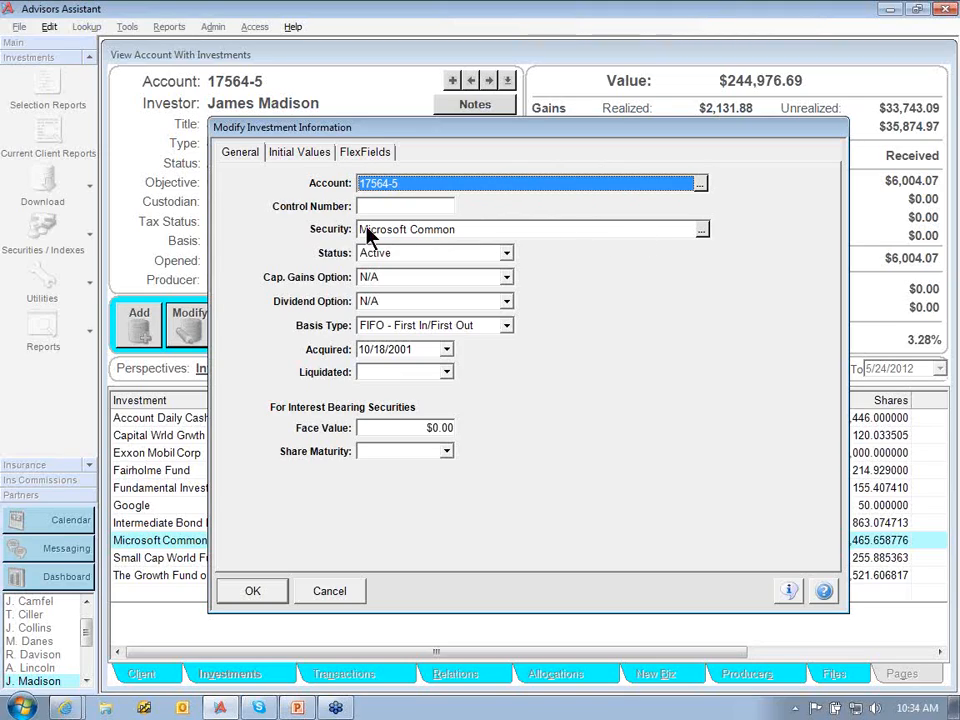
View and cancel the holding's securities lookup, and look through the available basis types.
left_click(700, 232)
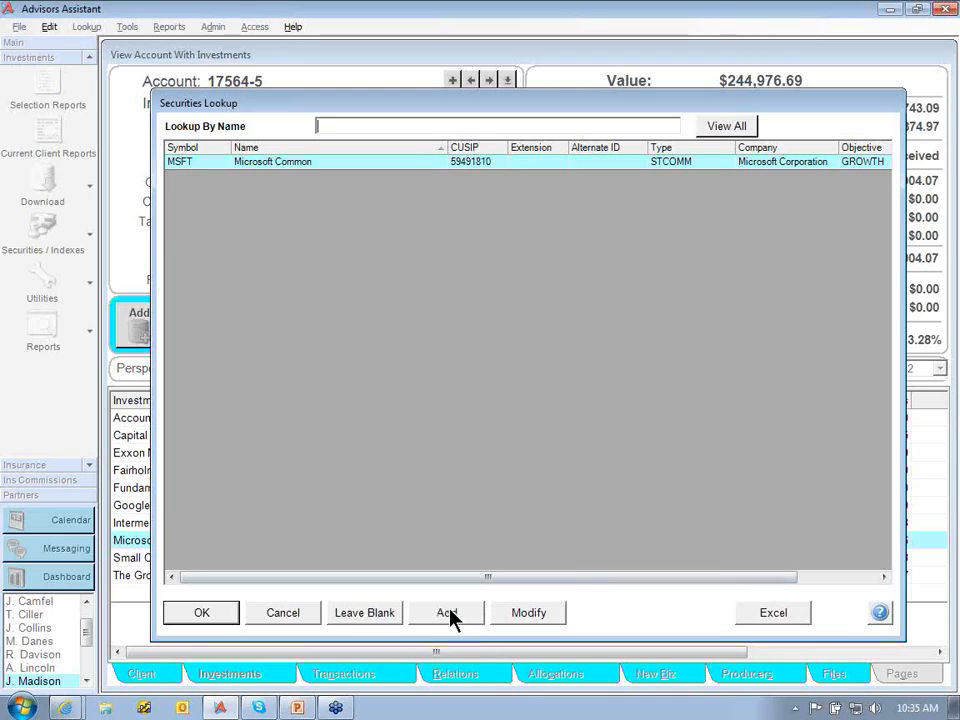
left_click(288, 614)
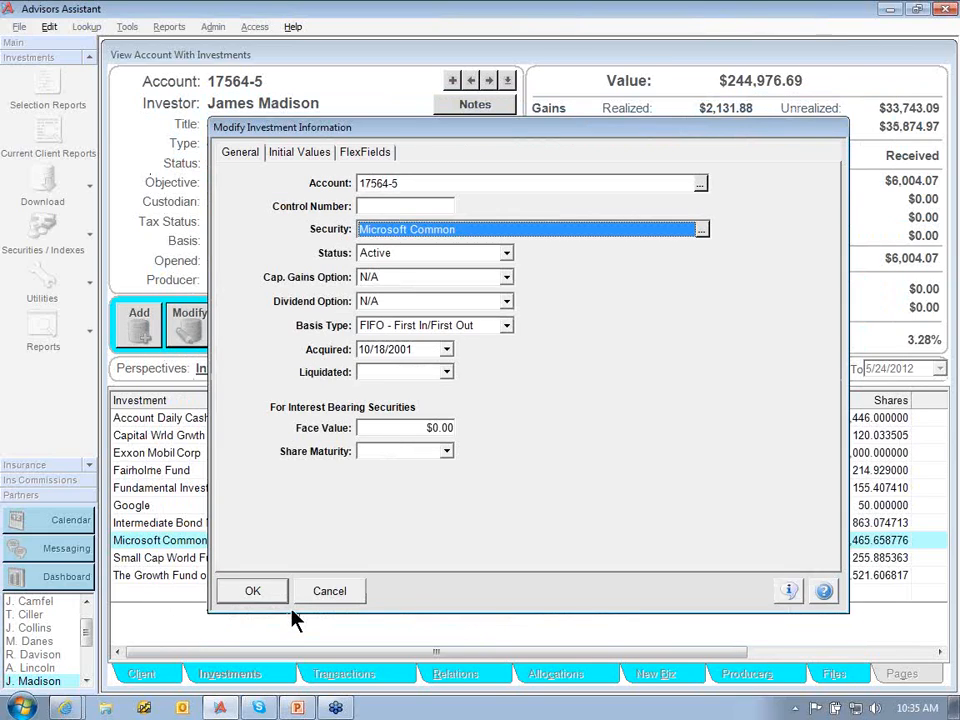
left_click(507, 327)
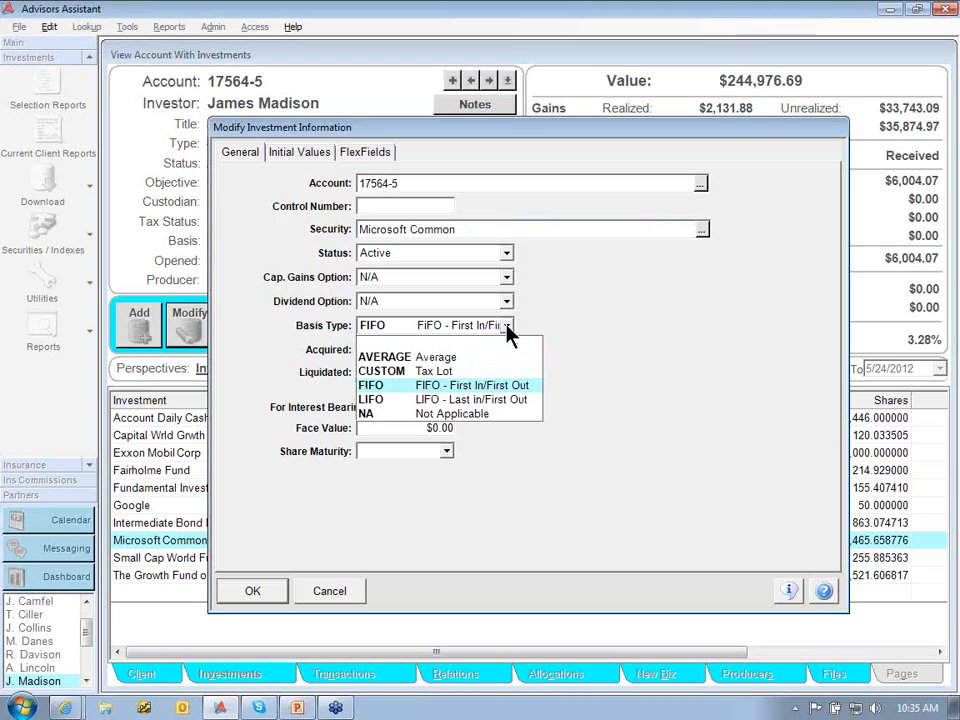
left_click(508, 334)
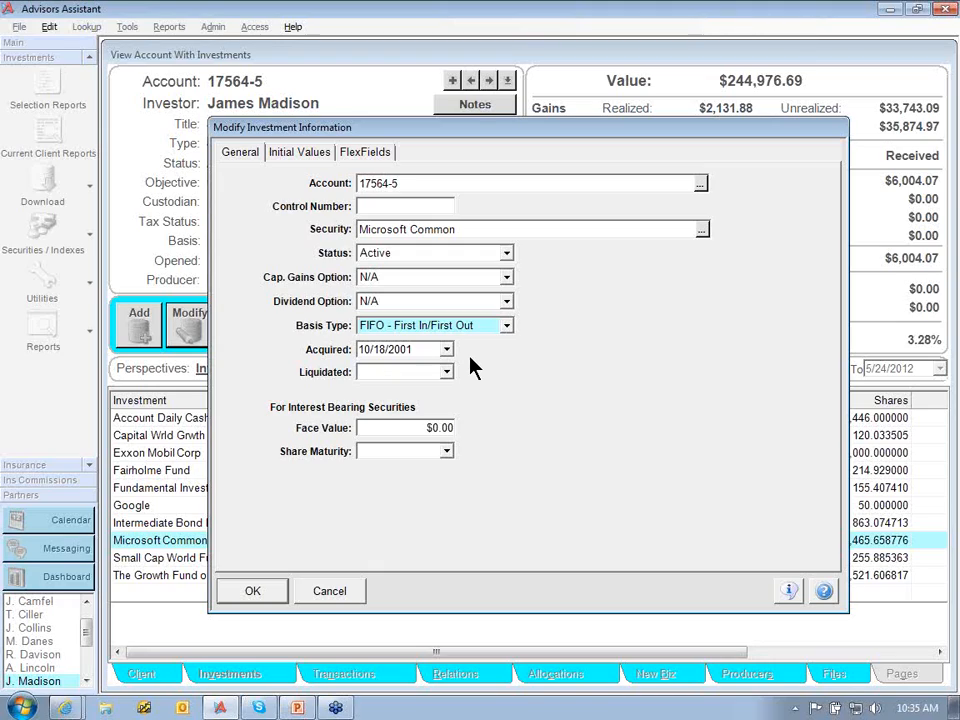
Turn on creating initial values for the Microsoft Common holding with an as-of date of 12/31/2010.
left_click(298, 153)
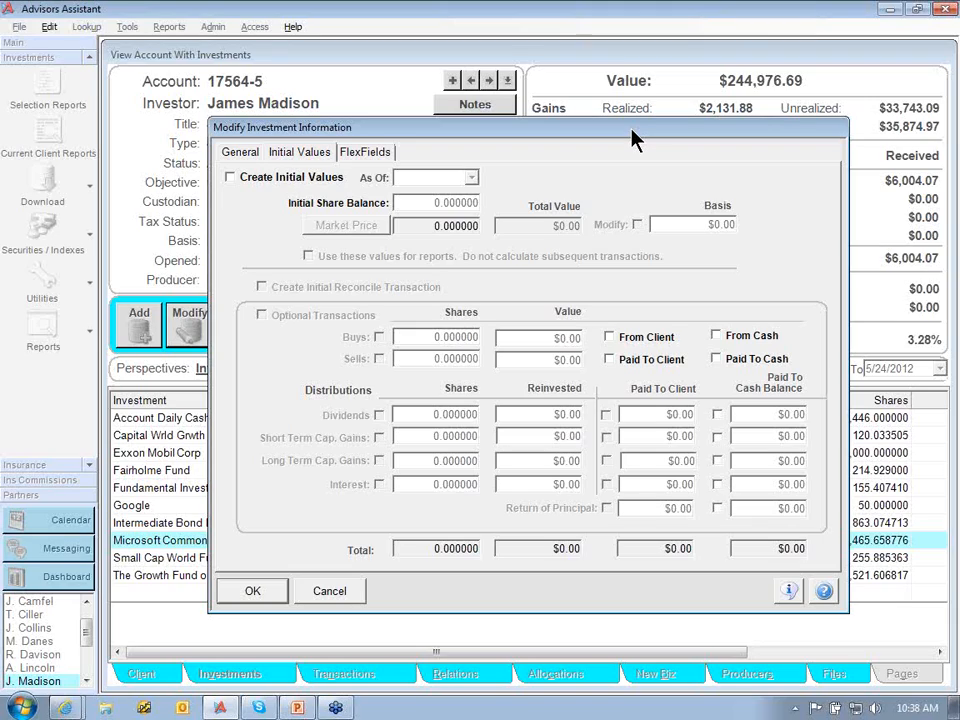
left_click(231, 180)
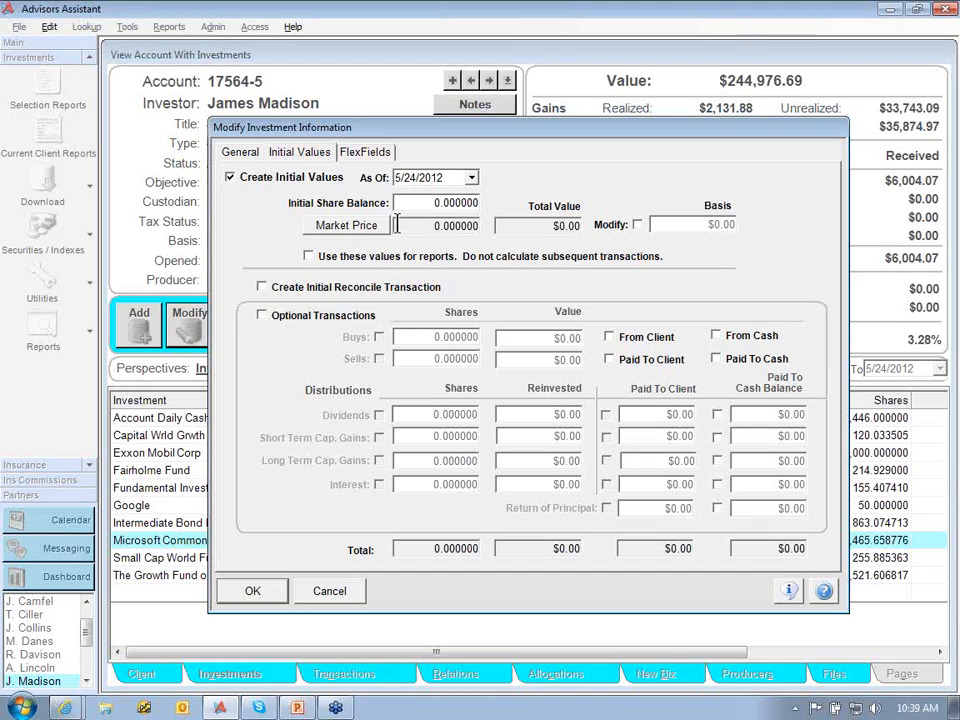
left_click(430, 177)
left_click(399, 177)
type("12/31/2010")
key("Tab")
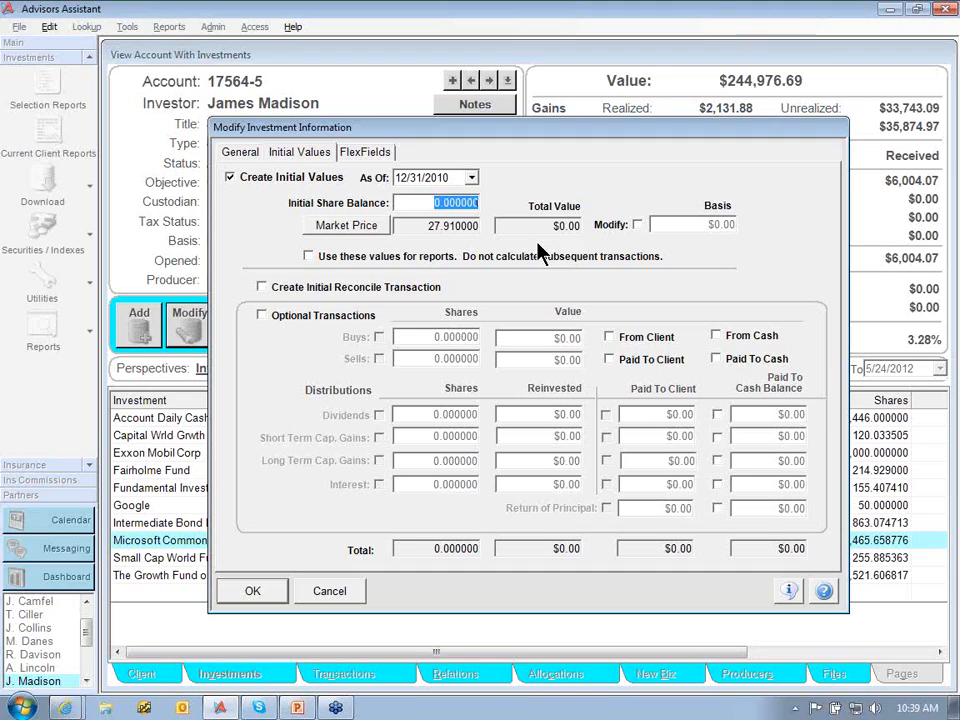
Change the initial values' as-of date to 12/31/2011.
left_click(437, 178)
type("2011")
key("Tab")
Read through the Add/Modify Investment-Initial Values help topic and close the help.
left_click(824, 593)
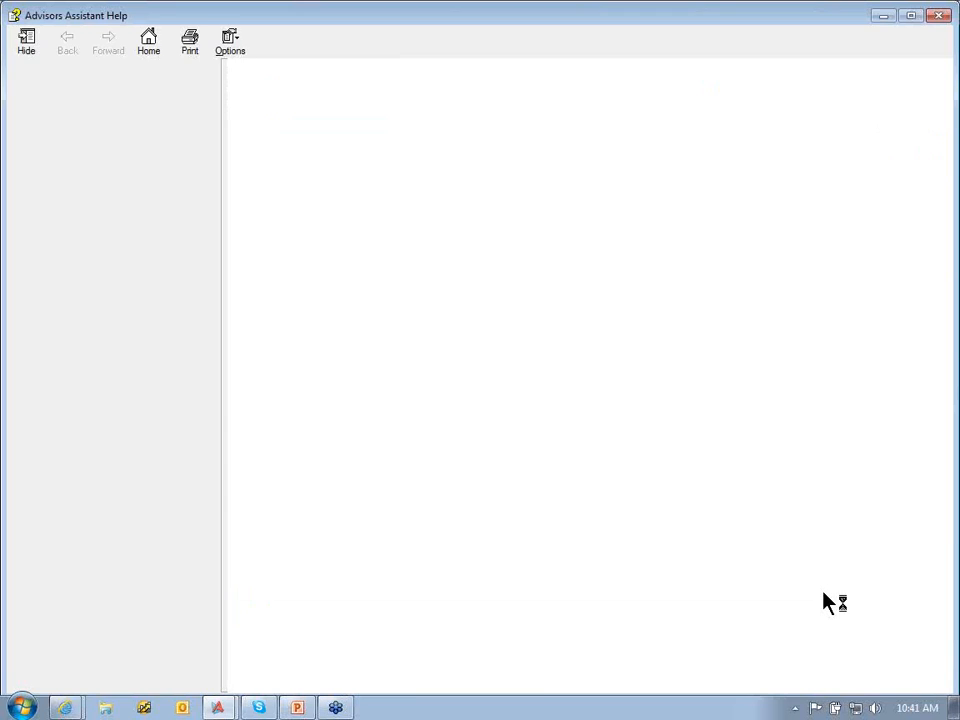
scroll(620, 370, "down", 6)
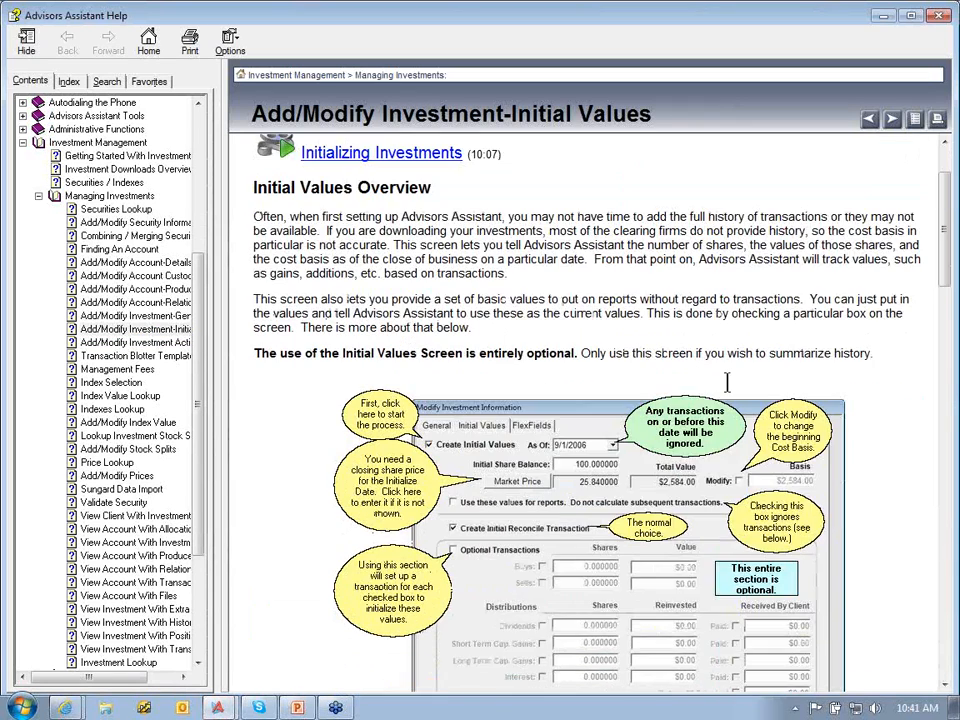
scroll(846, 531, "down", 9)
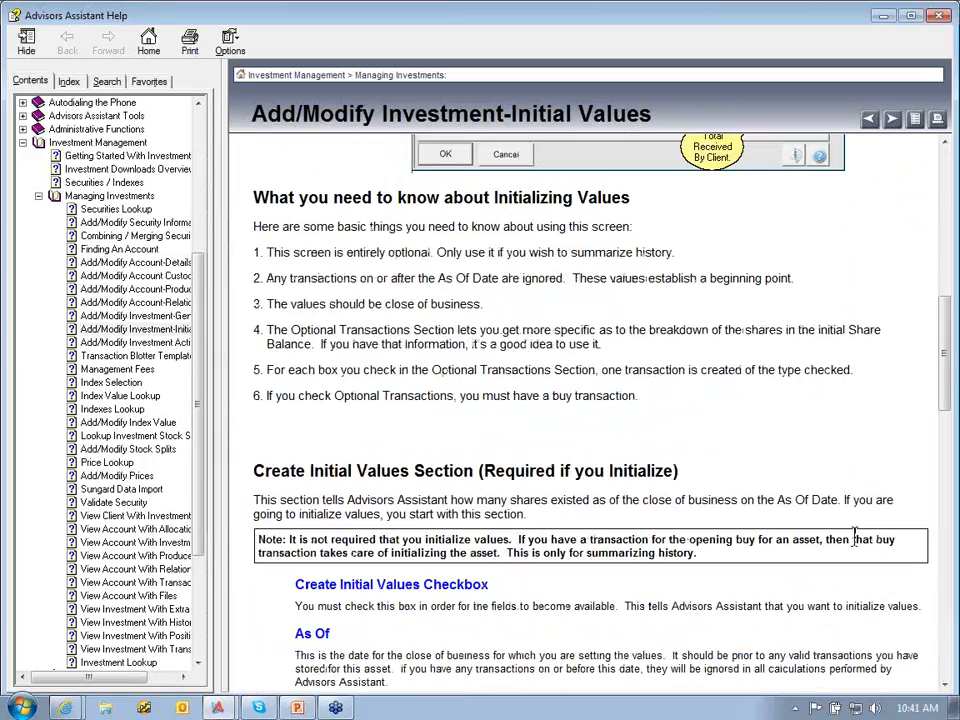
scroll(846, 537, "down", 16)
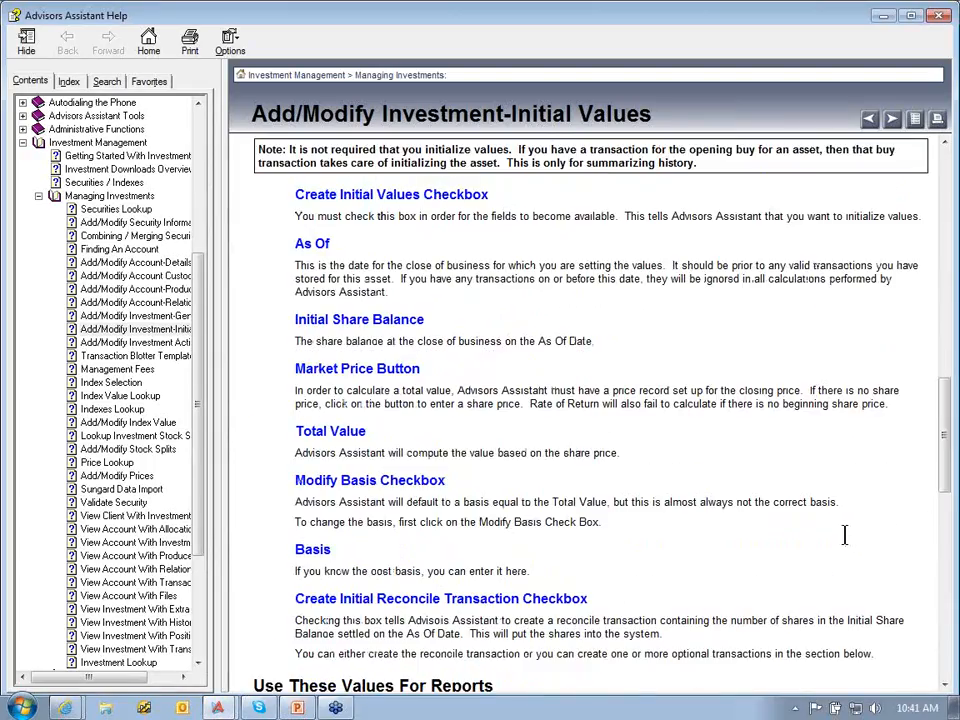
scroll(844, 537, "down", 8)
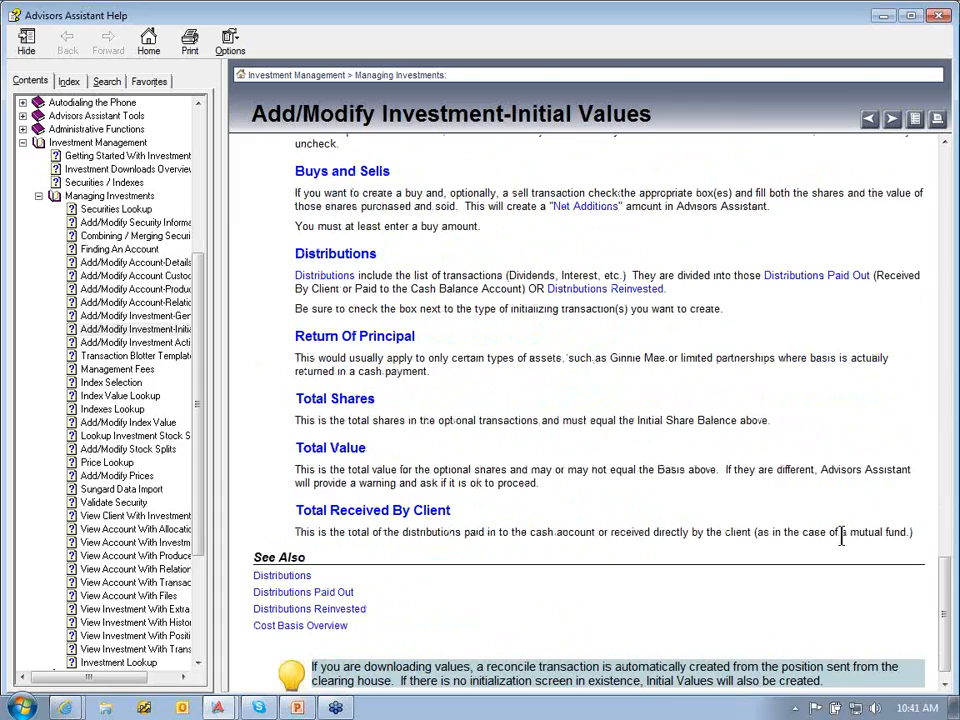
scroll(841, 537, "up", 17)
scroll(841, 537, "up", 11)
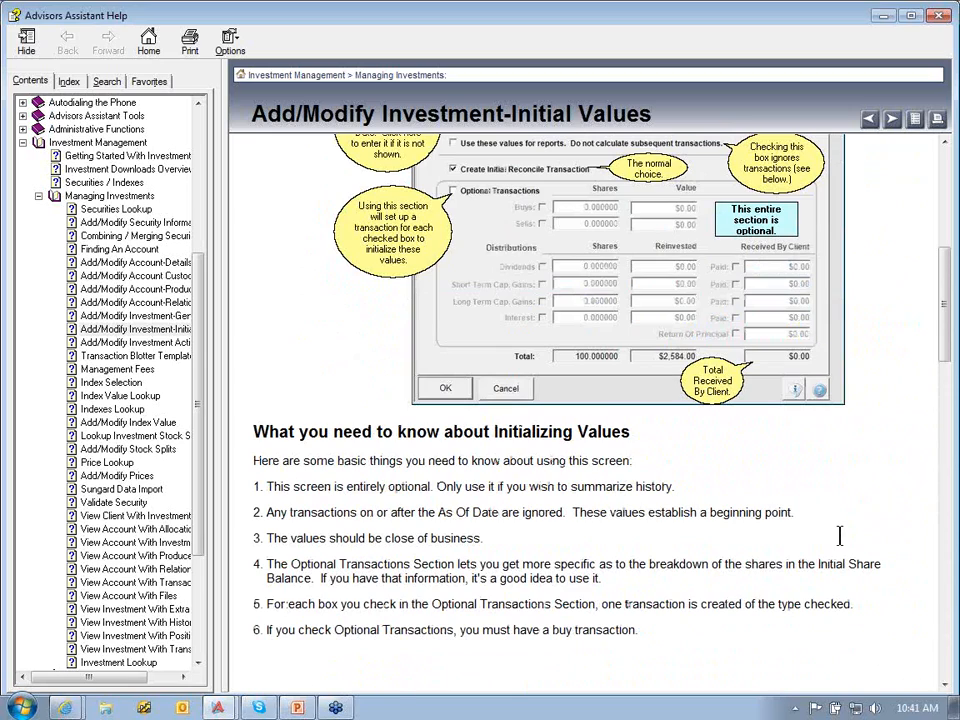
scroll(840, 537, "up", 6)
scroll(841, 545, "up", 3)
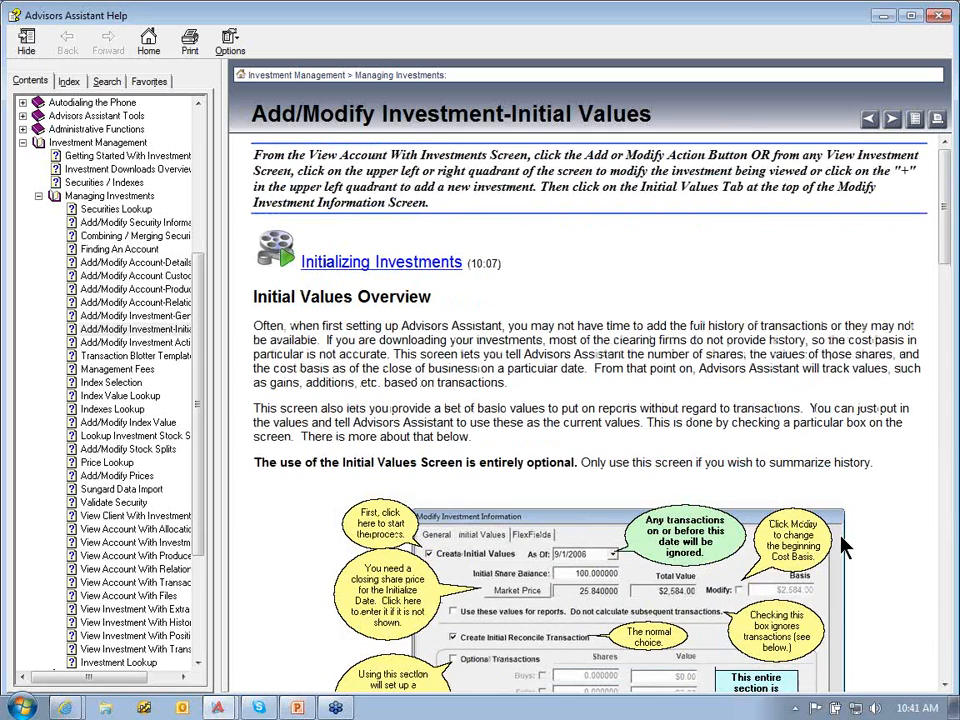
left_click(941, 15)
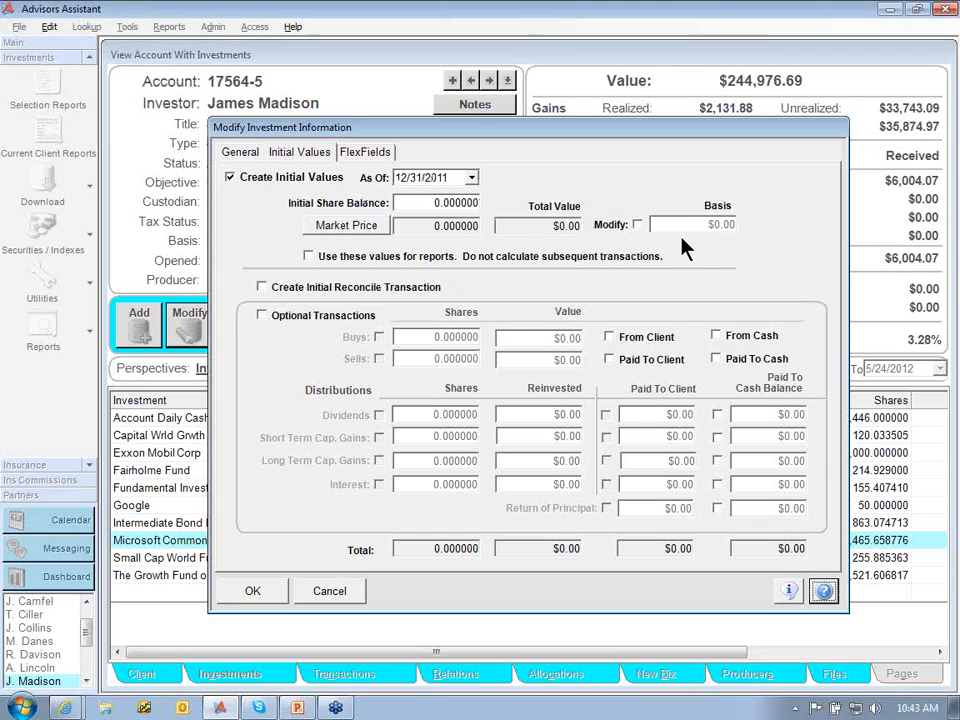
Try using the initial values for reports without calculating subsequent transactions, and turn off creating initial values.
left_click(308, 257)
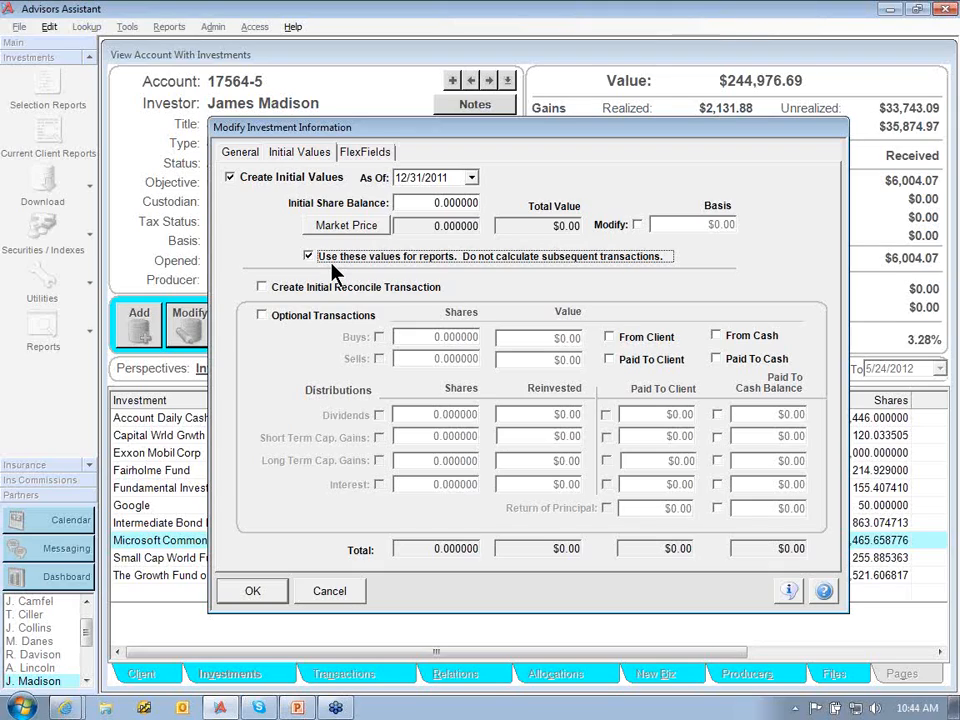
left_click(946, 38)
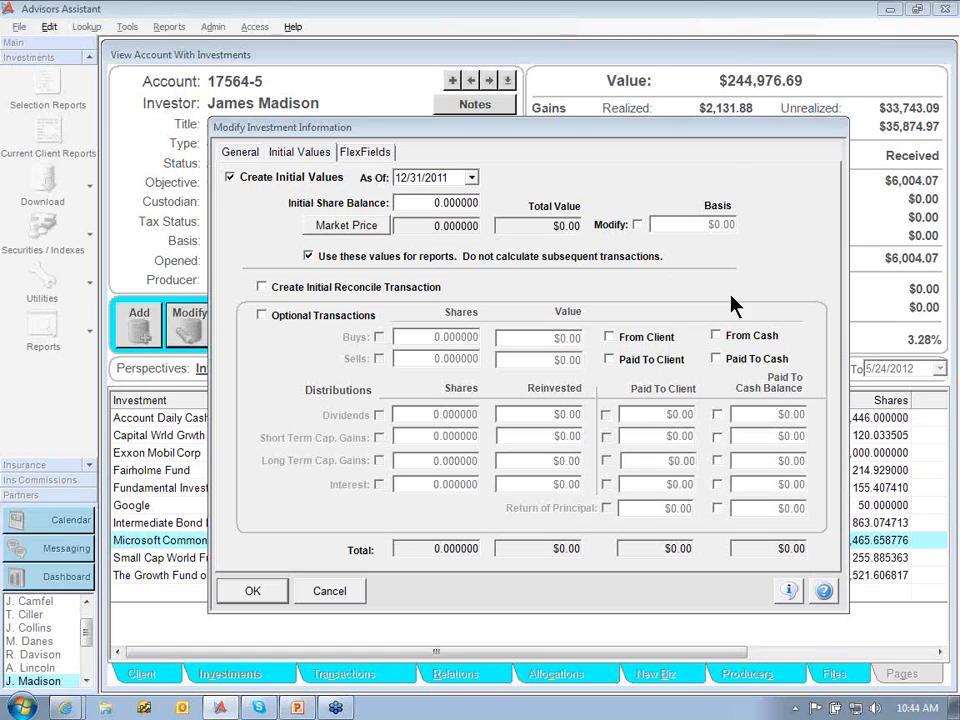
left_click(230, 177)
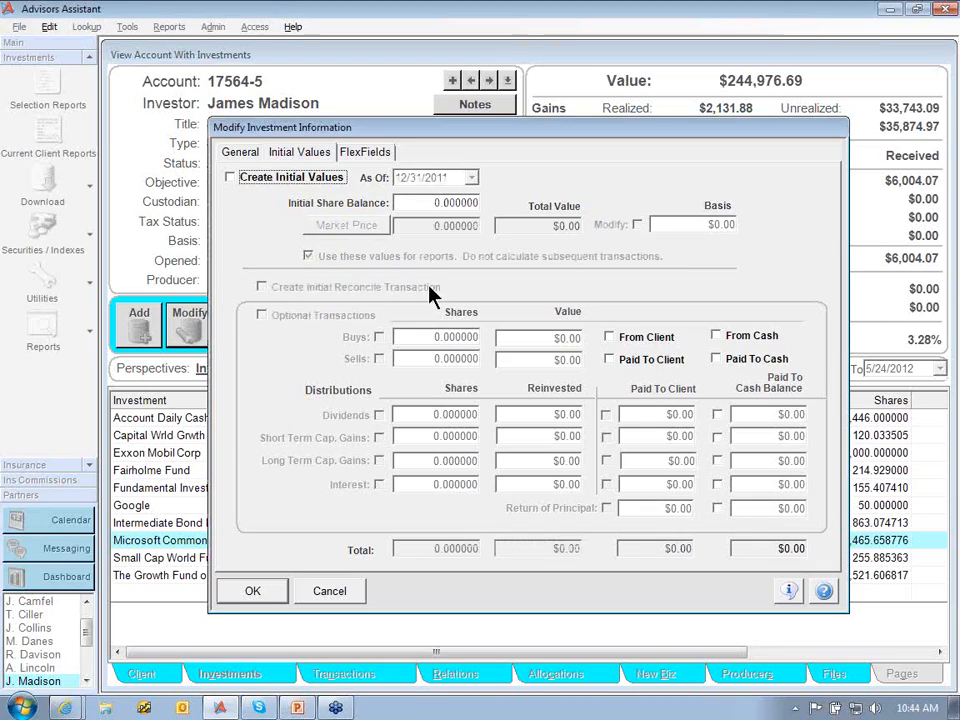
Title the second FlexField for the Common Stock investment type "New Title" and save the holding's information.
left_click(375, 157)
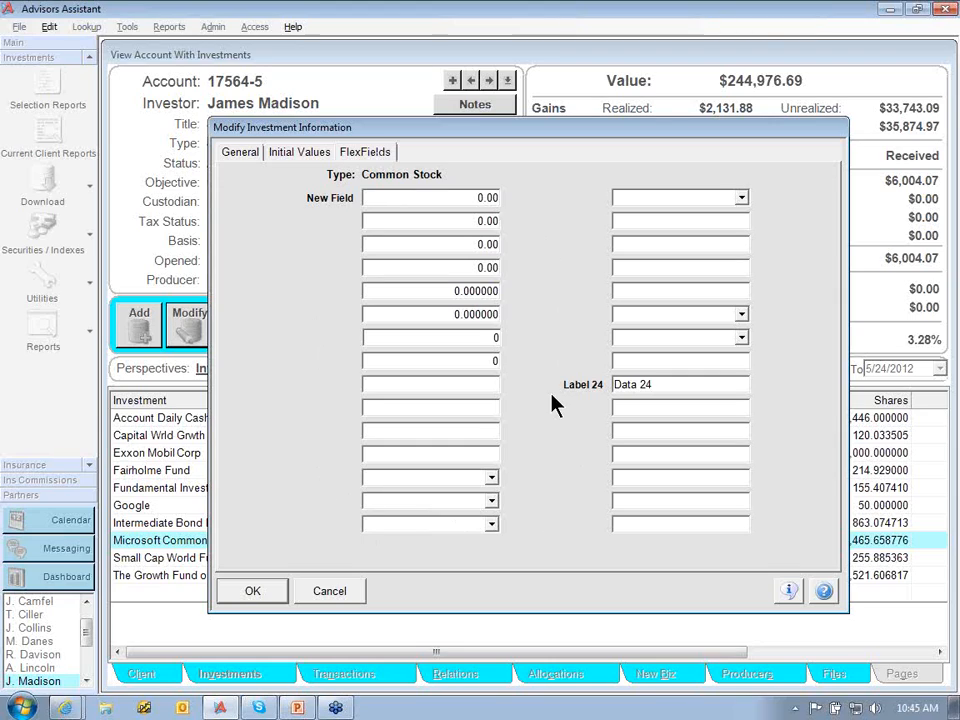
double_click(570, 329)
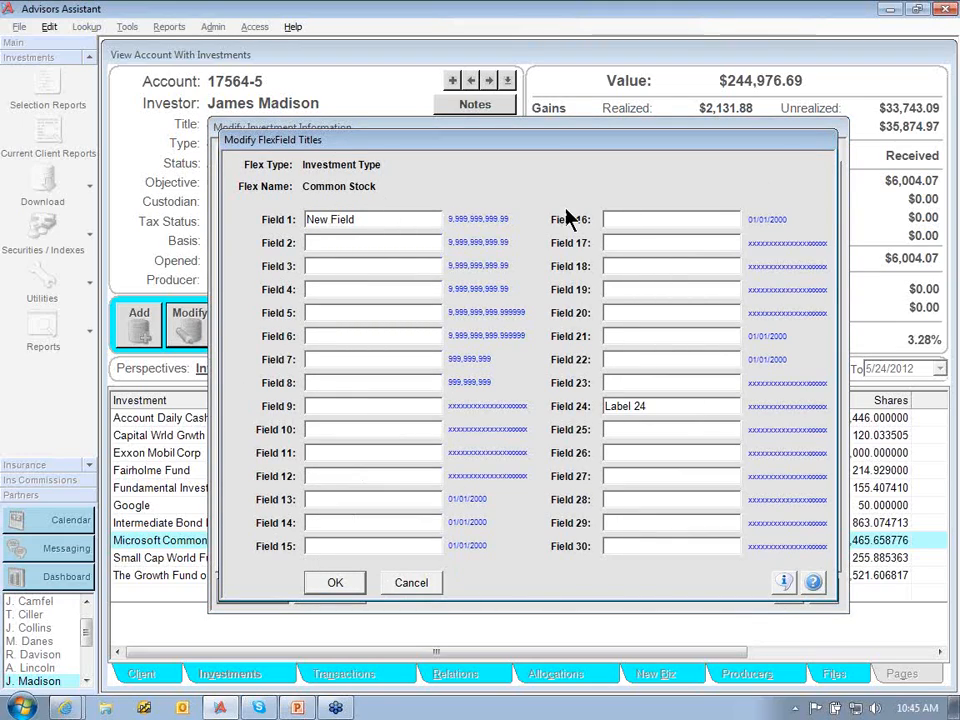
left_click(356, 242)
type("New Title")
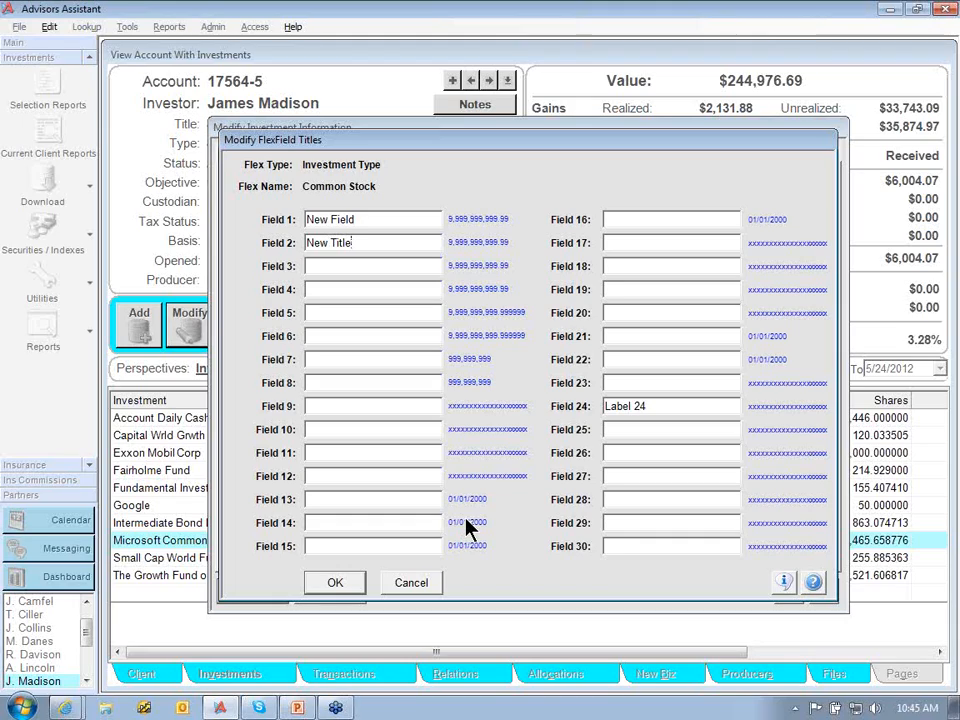
left_click(335, 584)
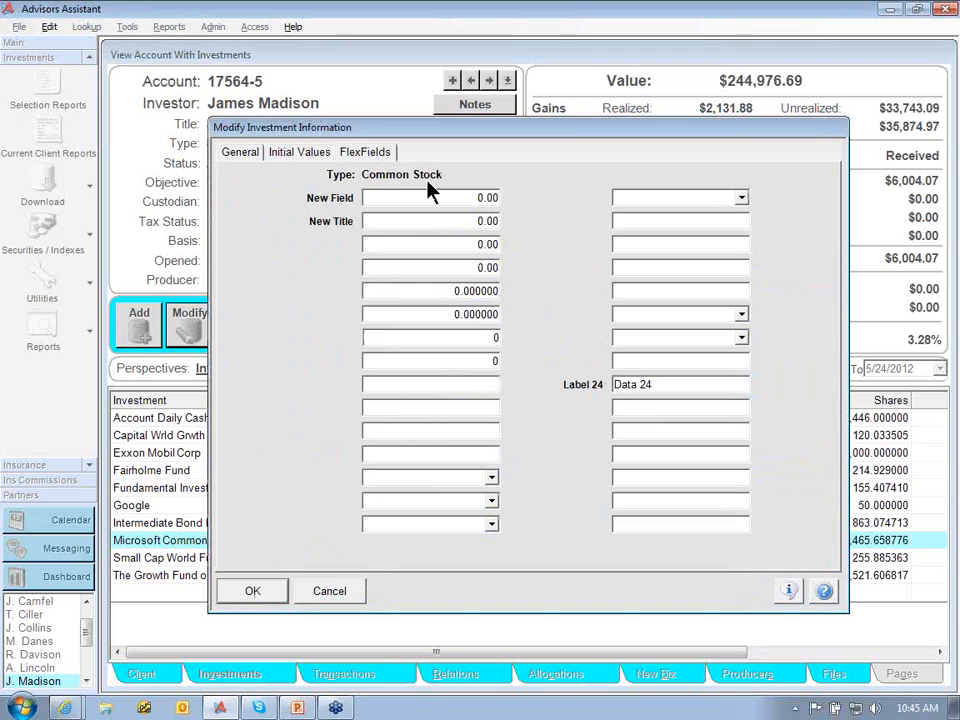
left_click(274, 597)
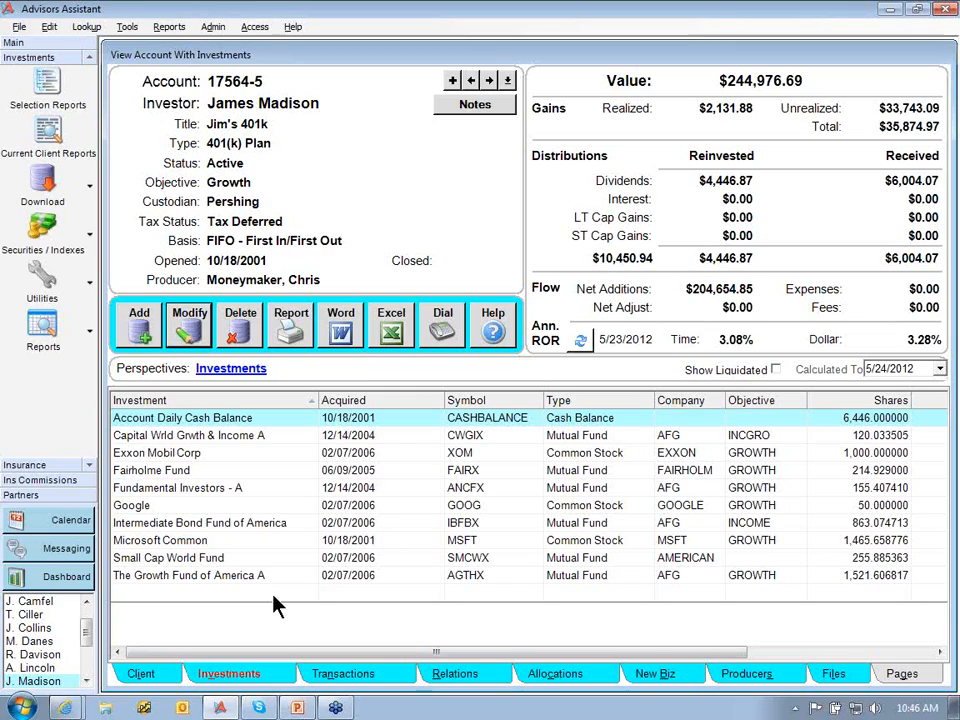
View the account's transactions, and open the Microsoft Common holding's own transactions from the investments list.
left_click(345, 674)
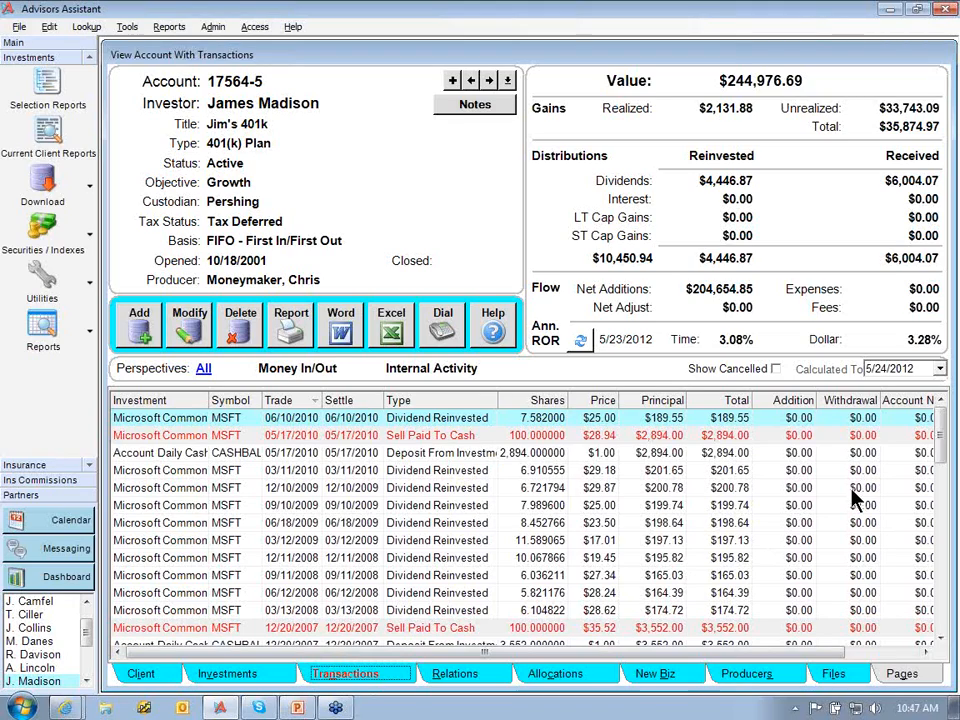
left_click(228, 676)
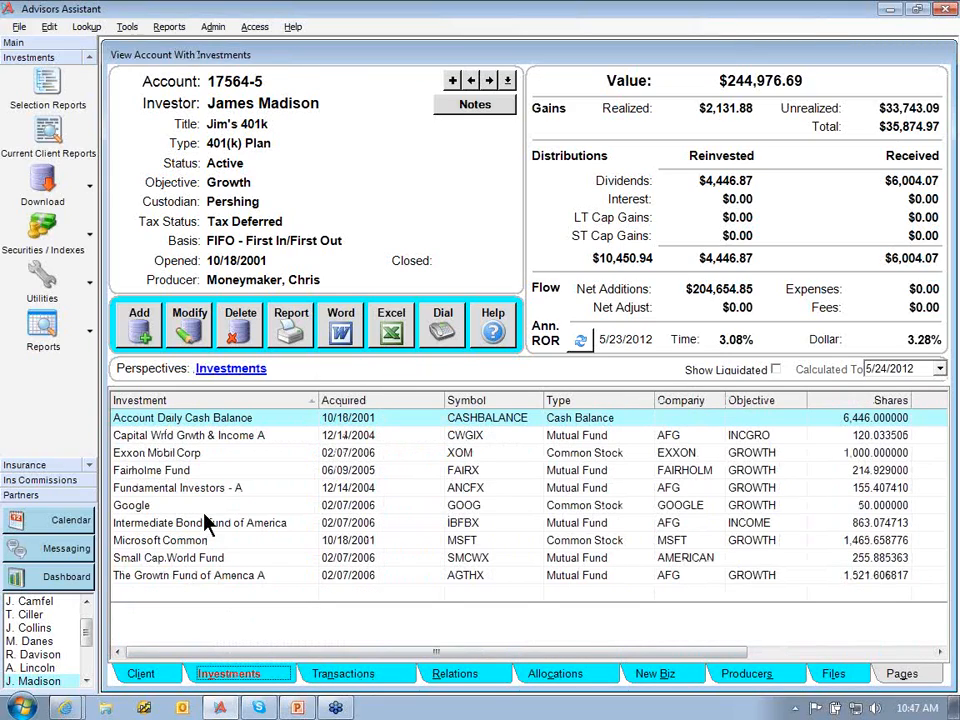
left_click(157, 537)
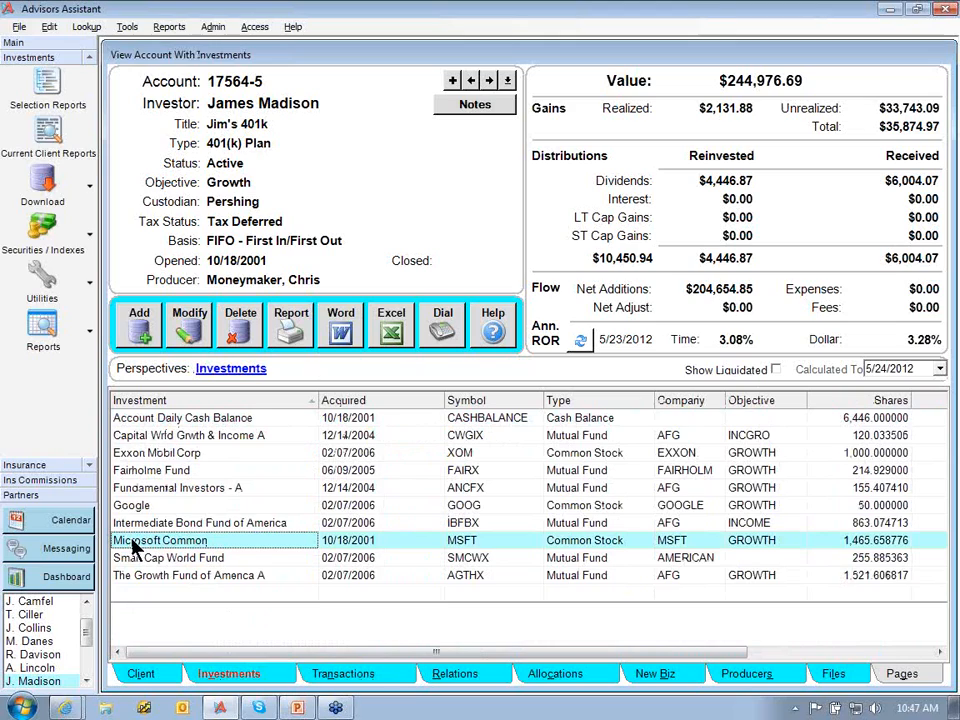
double_click(170, 545)
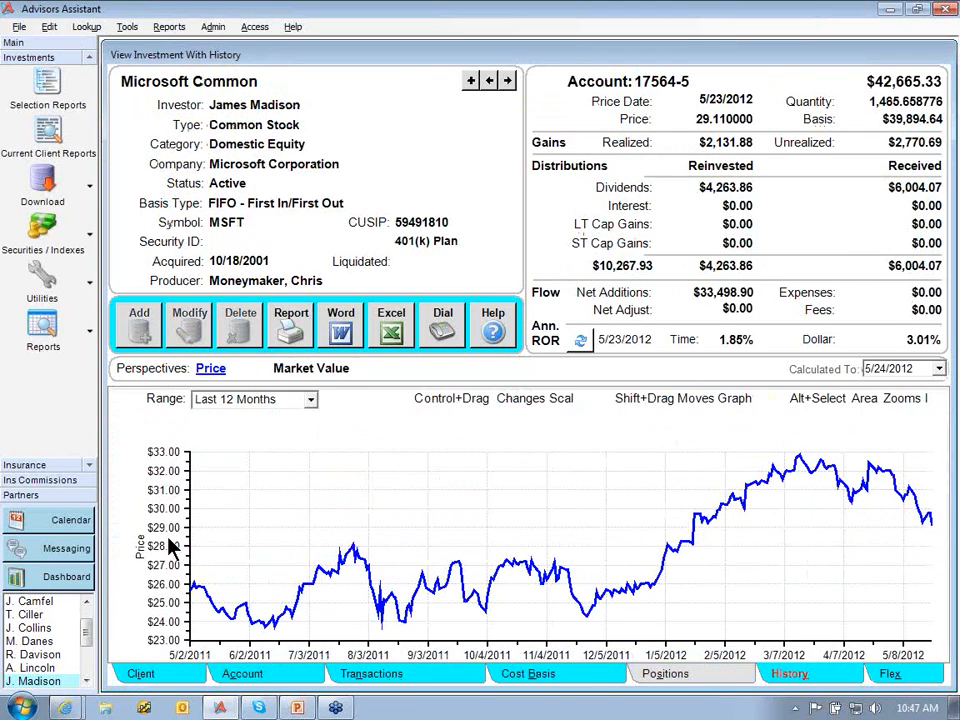
left_click(386, 676)
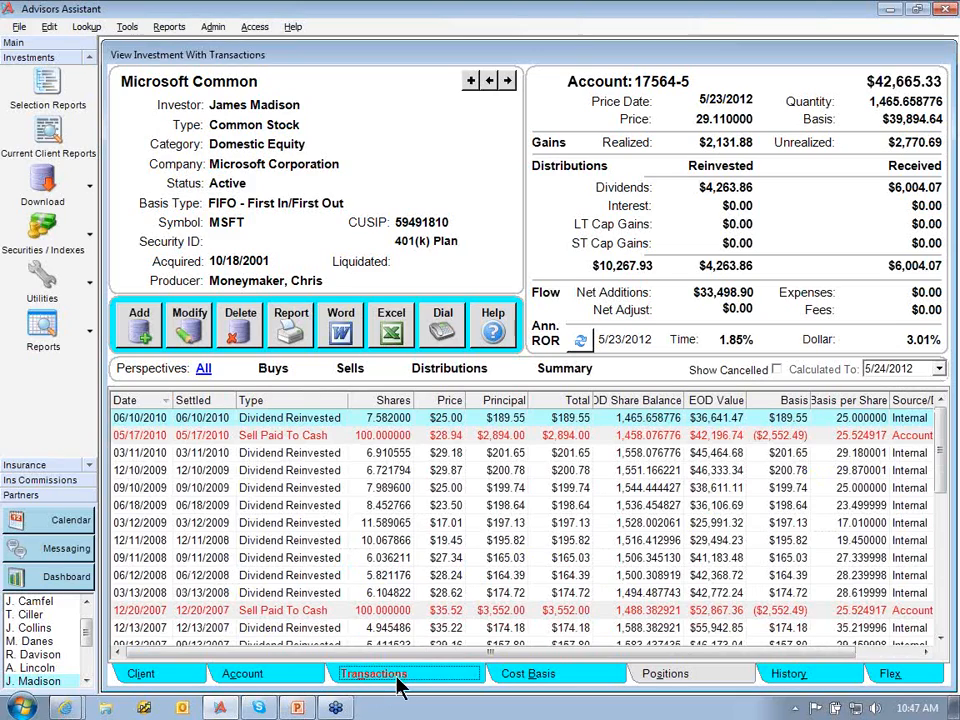
Start adding a transaction to the Microsoft Common holding with 5/22/2012 as its transaction date.
left_click(140, 330)
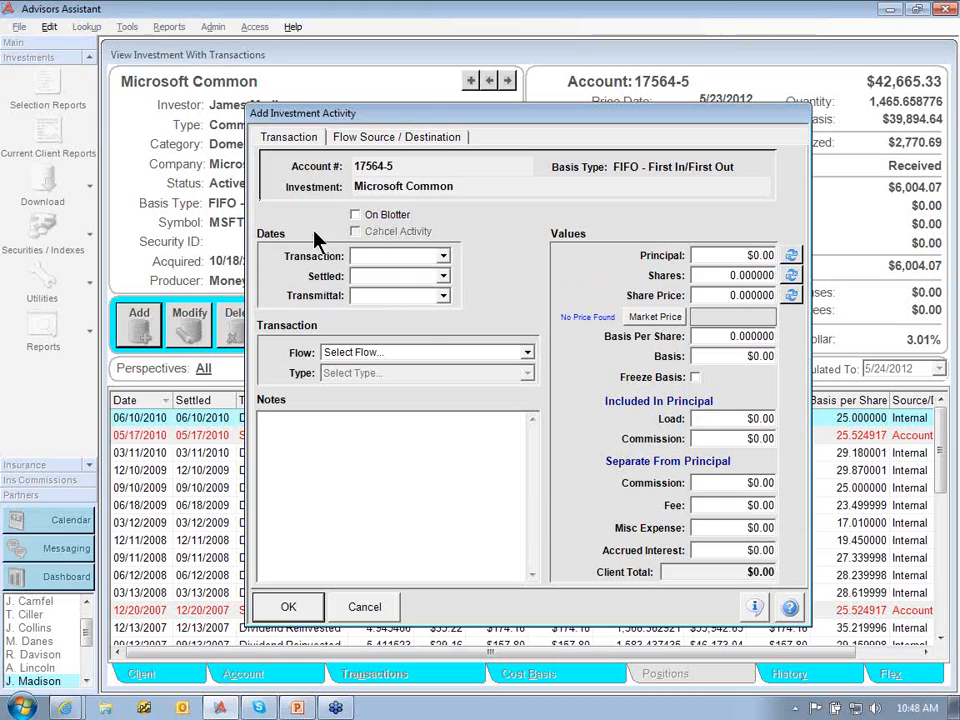
left_click(444, 258)
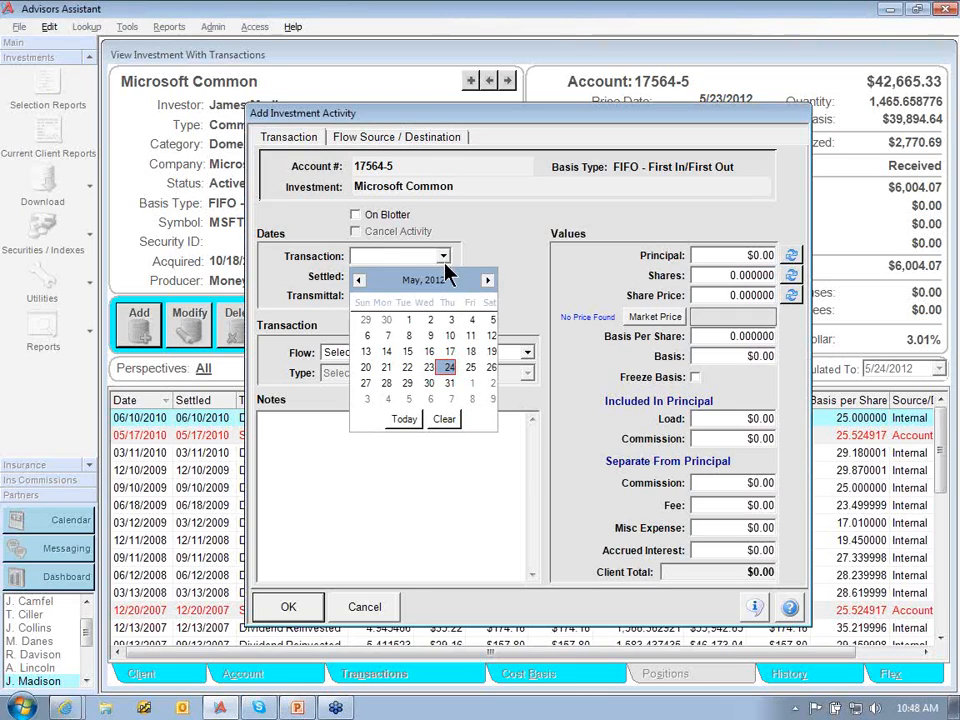
left_click(407, 368)
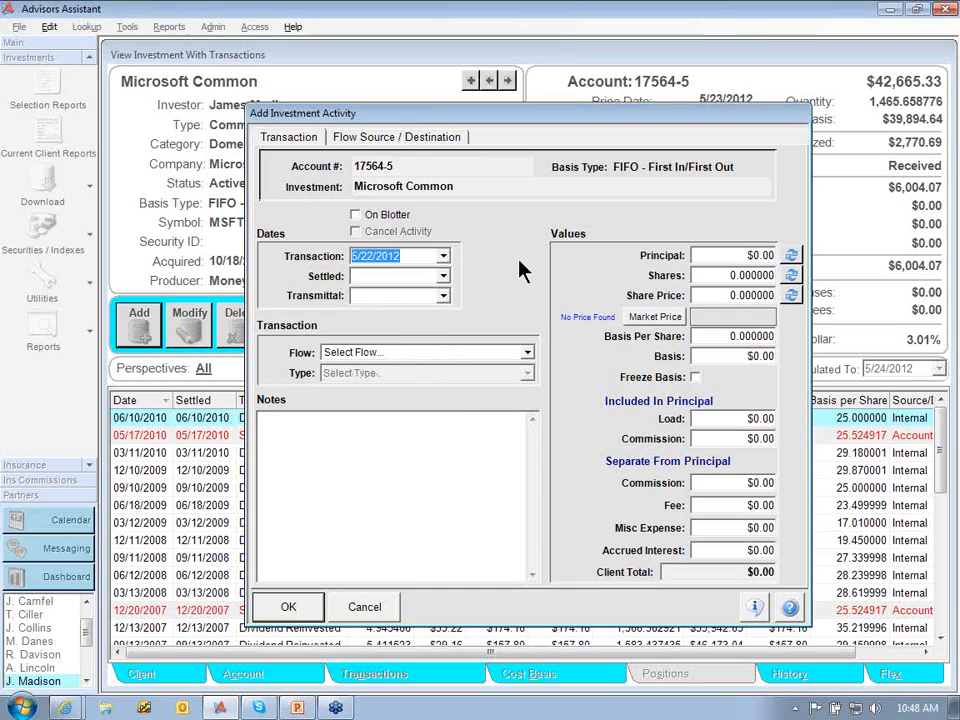
key("Tab")
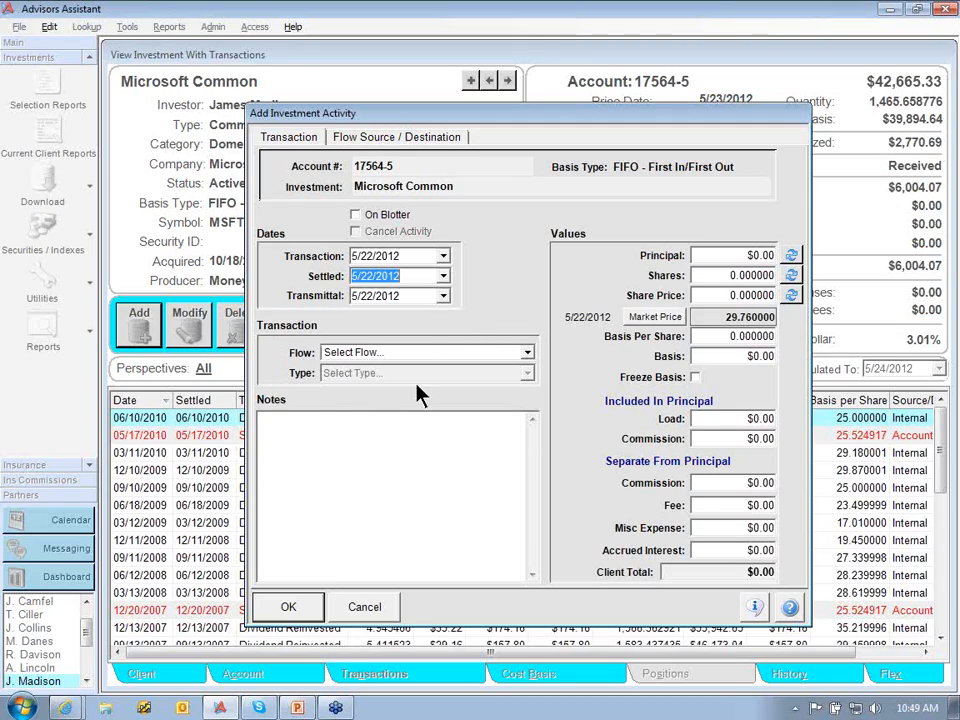
Set the transaction's flow to Between Client & Investment and its type to Buy From Client.
left_click(527, 354)
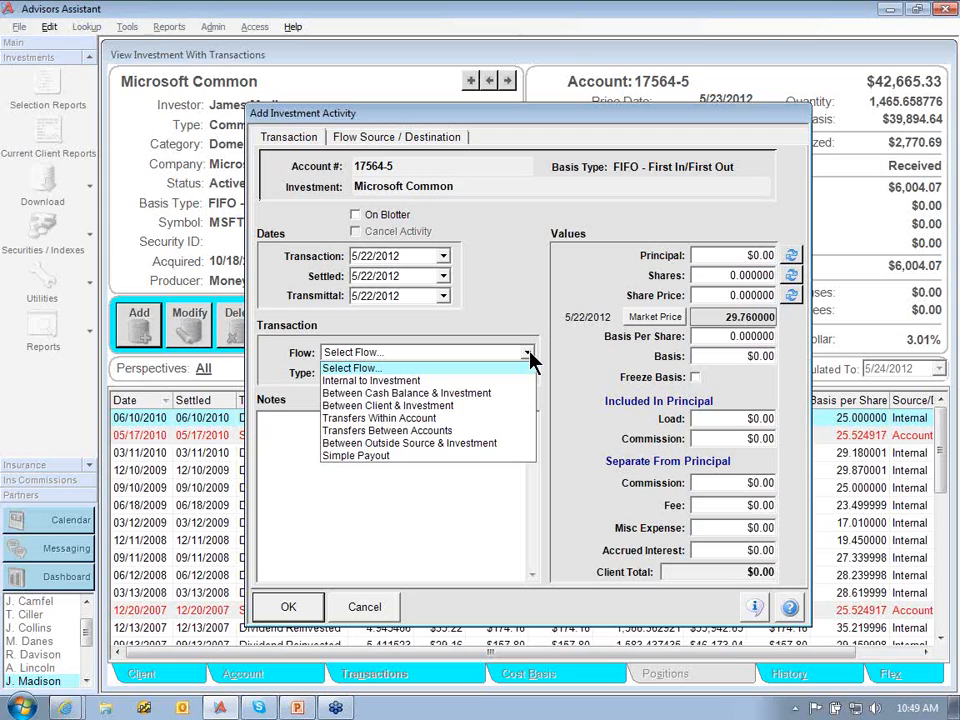
left_click(424, 406)
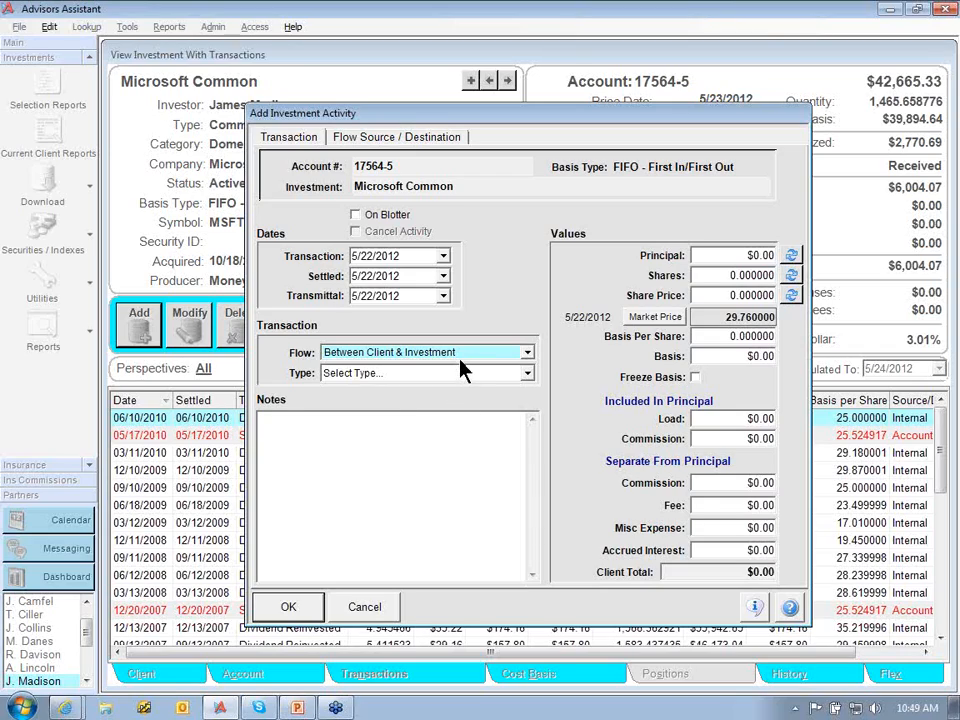
left_click(526, 376)
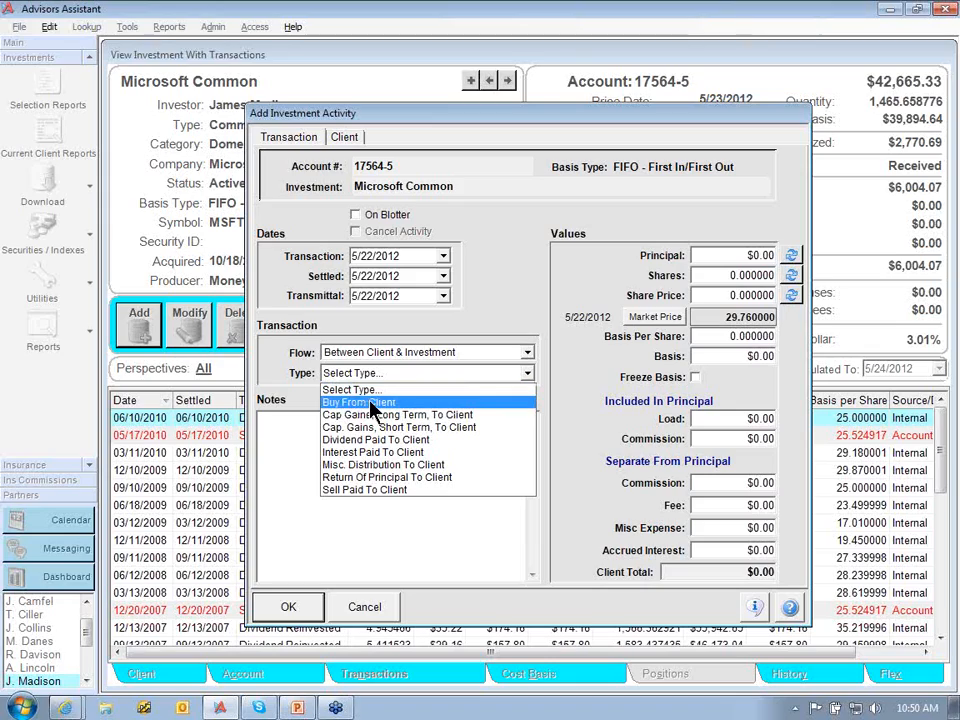
left_click(362, 402)
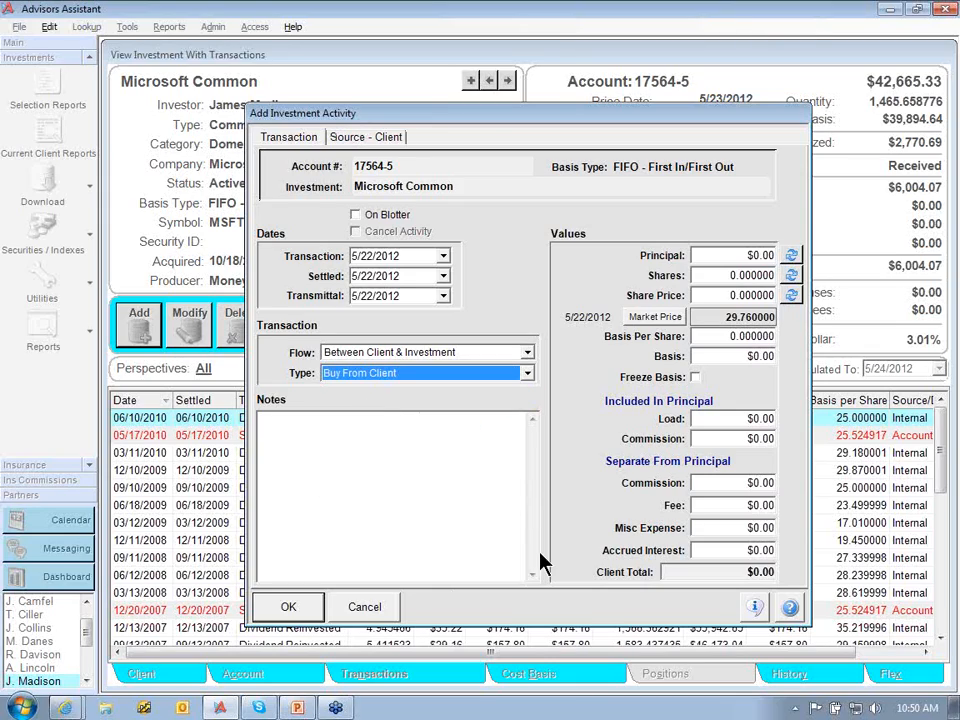
Enter a principal of $500 and a share price of 29.76 for the purchase, and save the transaction.
left_click(705, 255)
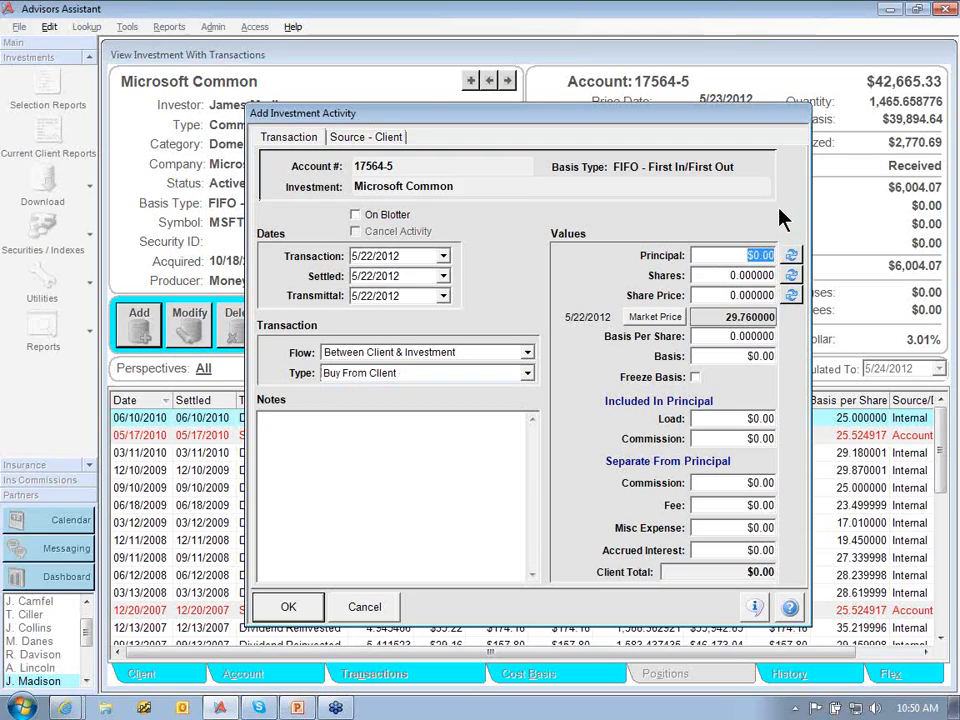
type("5000")
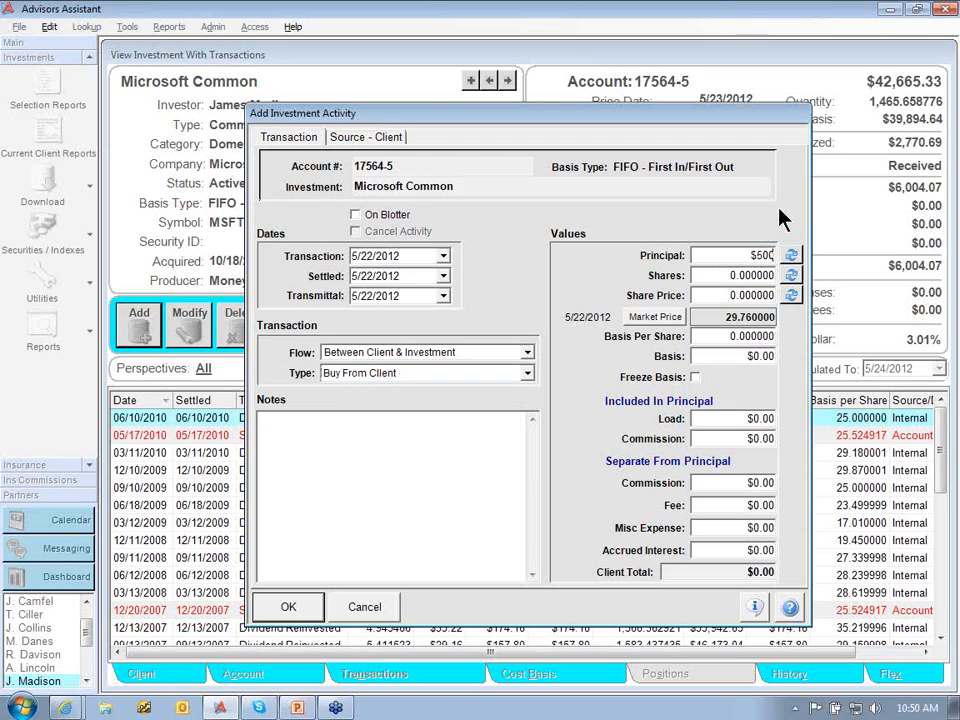
key("Tab")
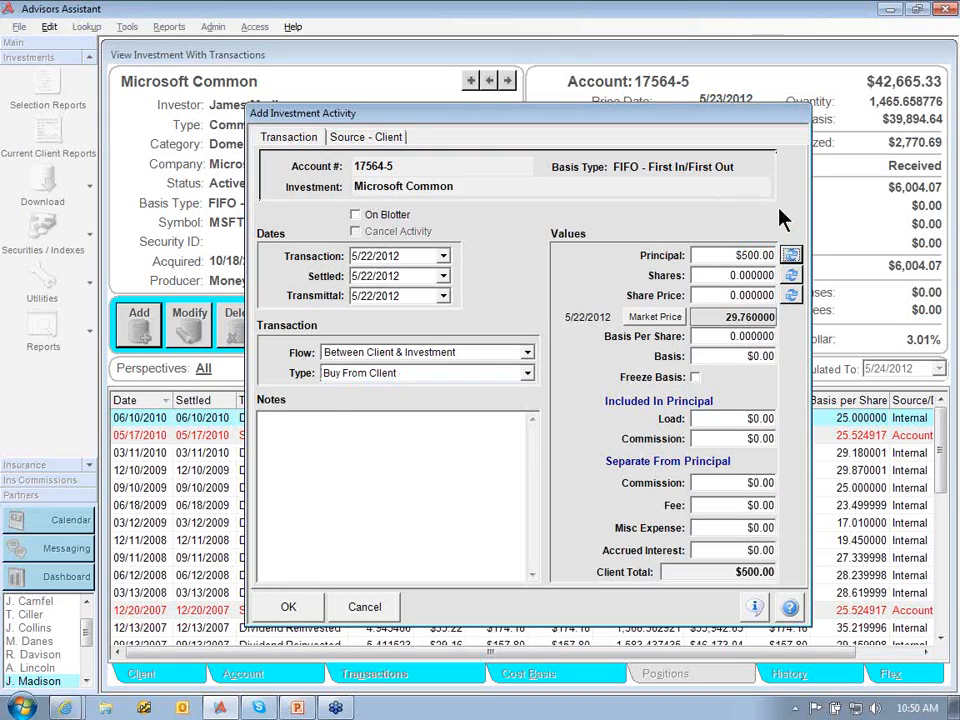
left_click(709, 295)
double_click(709, 295)
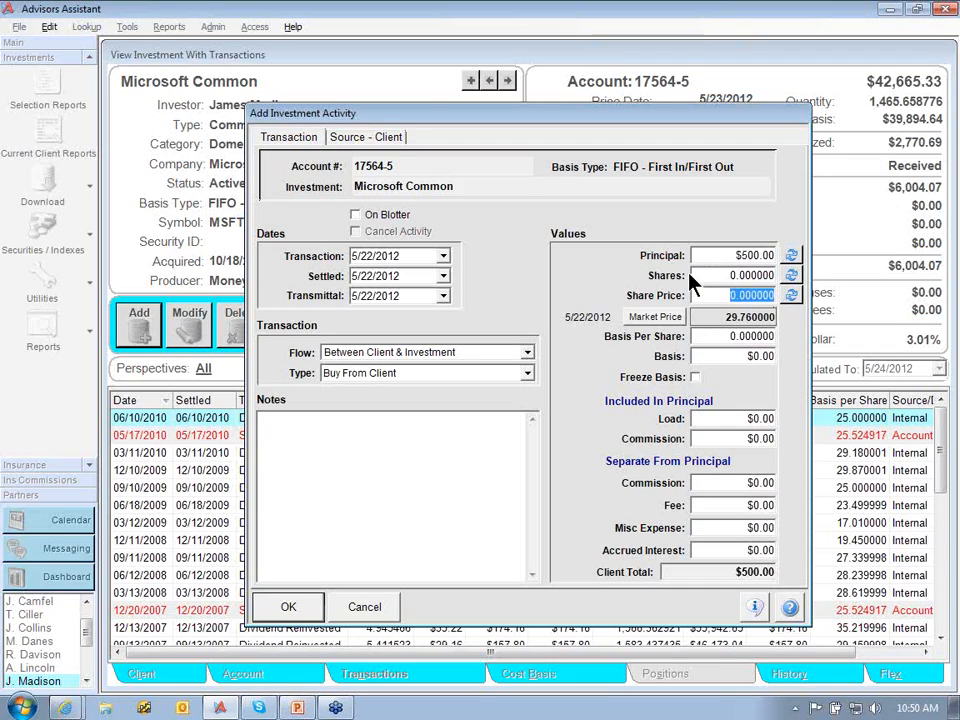
type("25")
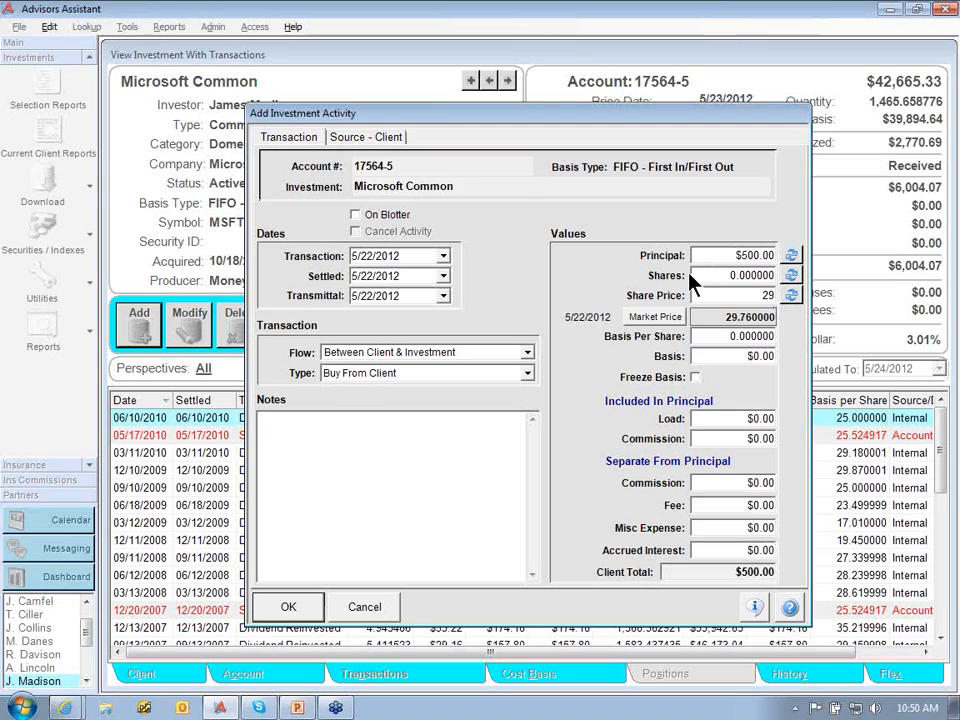
type(".76")
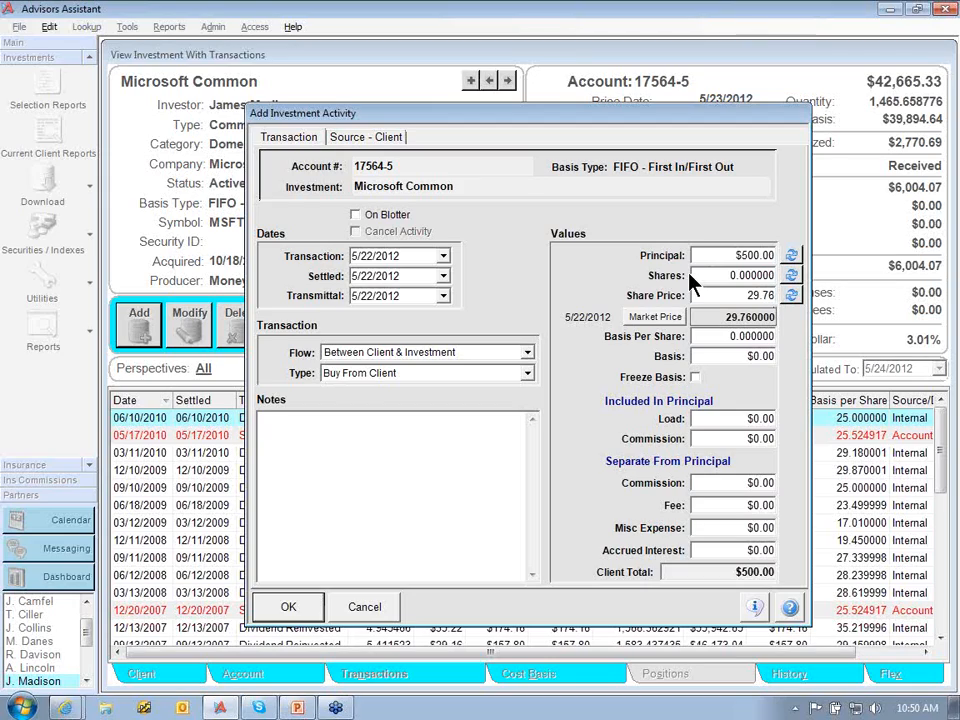
key("Tab")
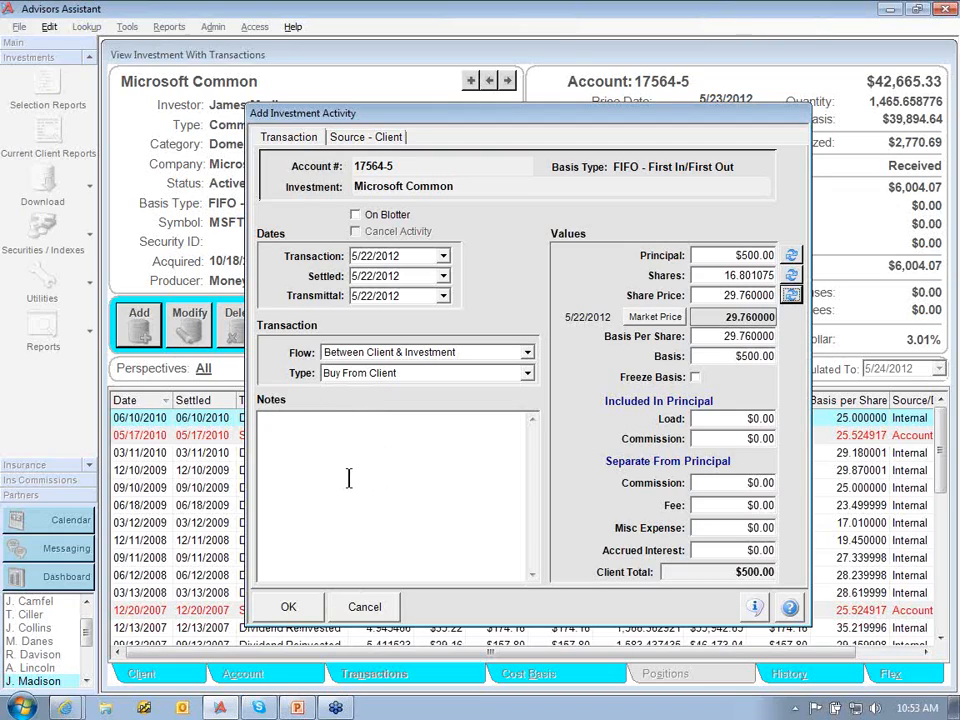
left_click(290, 607)
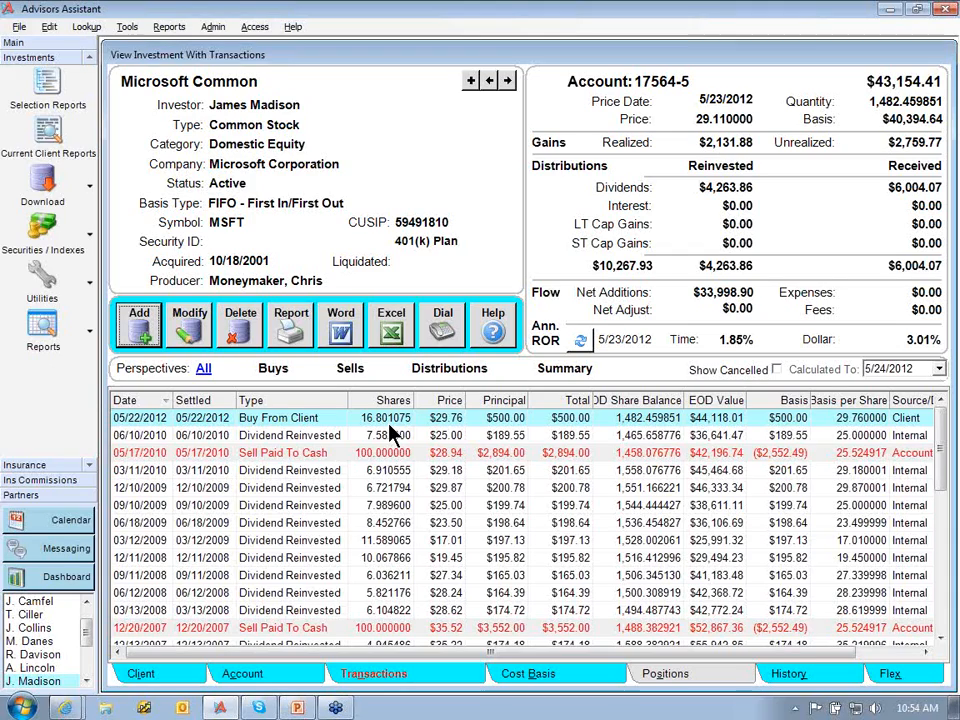
Open the selection criteria for reports and review the name and investment criteria.
left_click(46, 88)
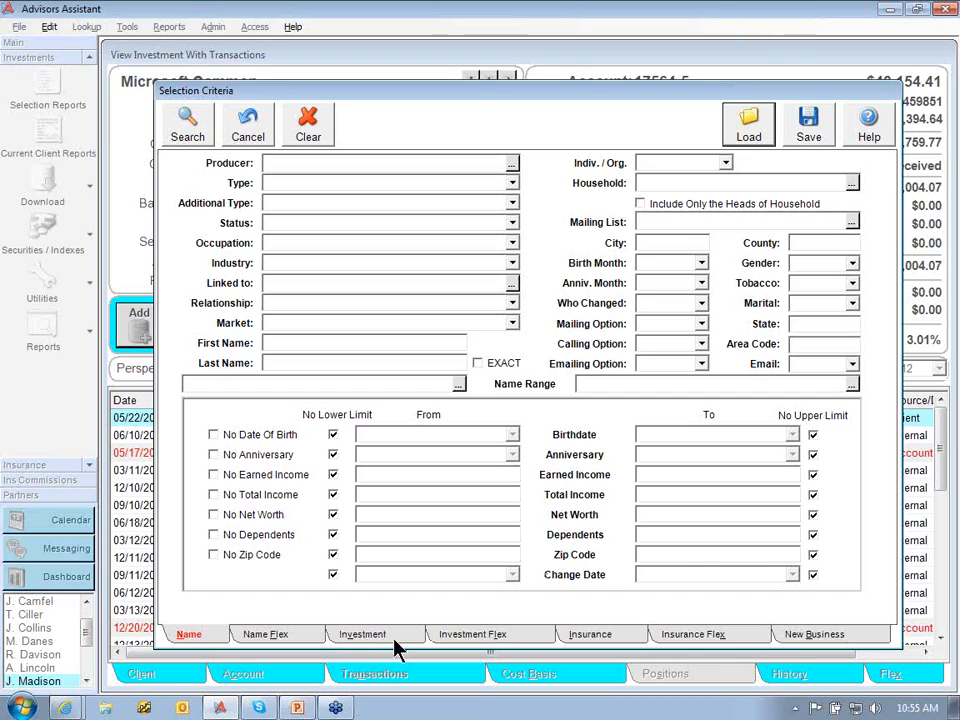
left_click(365, 638)
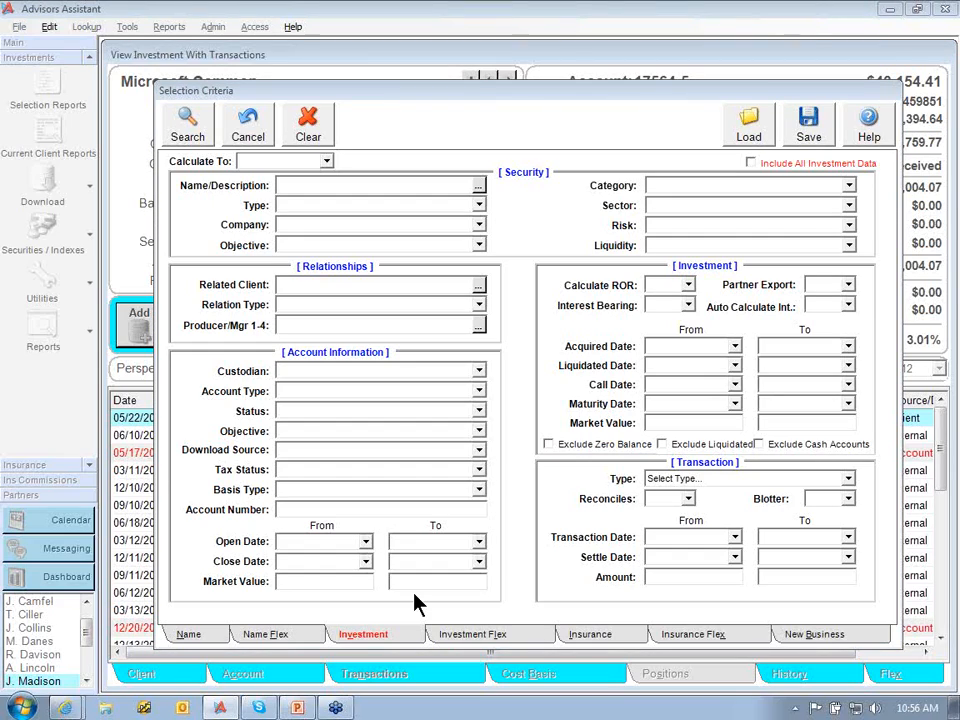
left_click(197, 637)
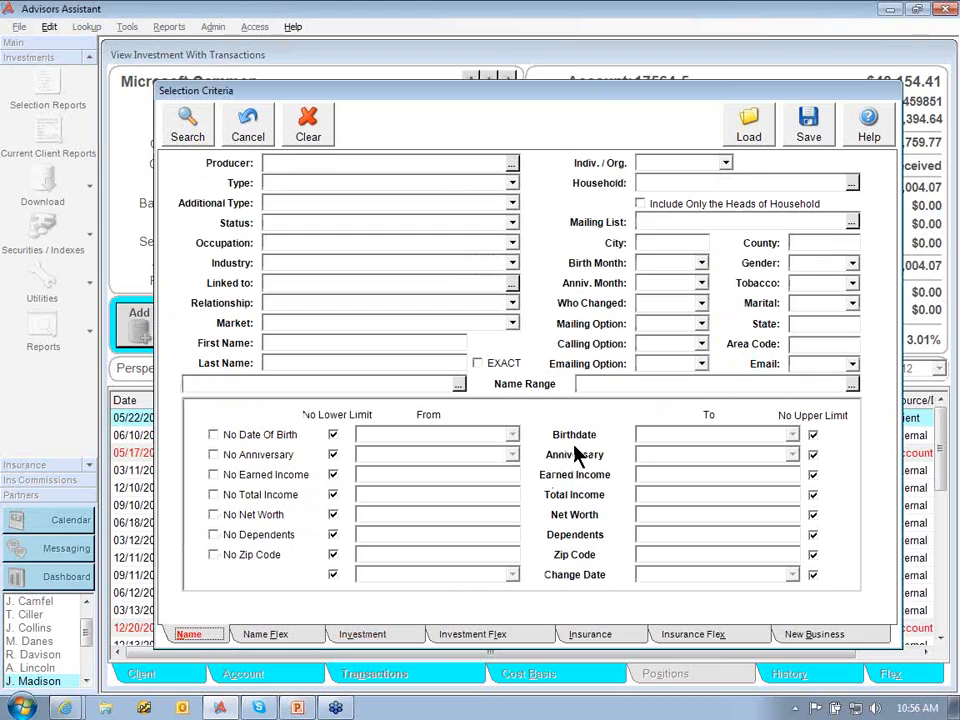
left_click(385, 637)
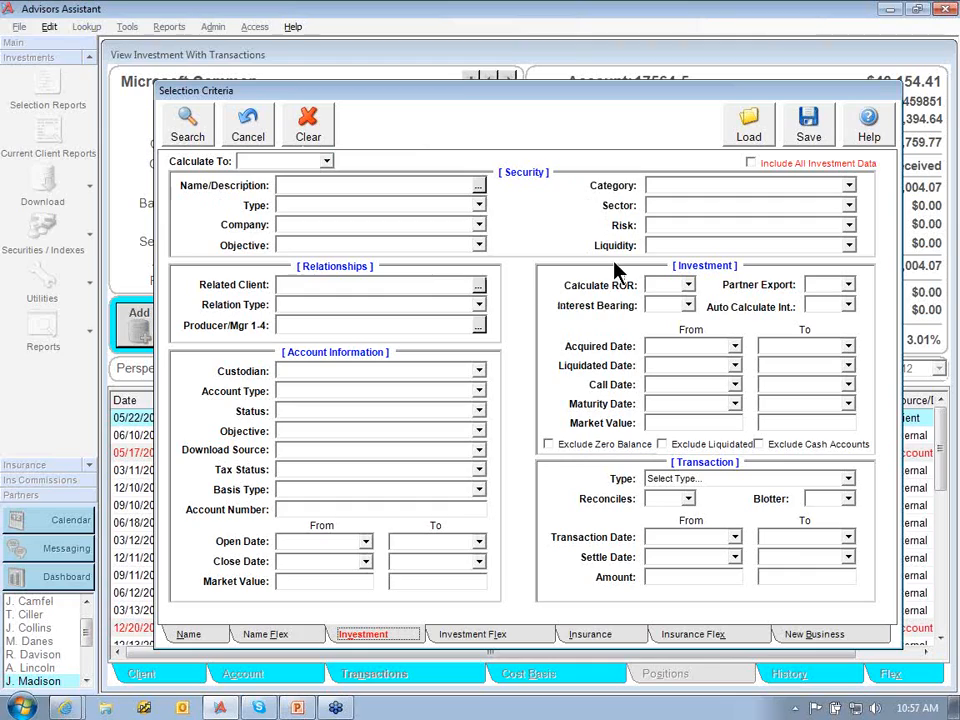
Try limiting the investment criteria to American Funds Group as the company, and clear the criteria.
left_click(479, 225)
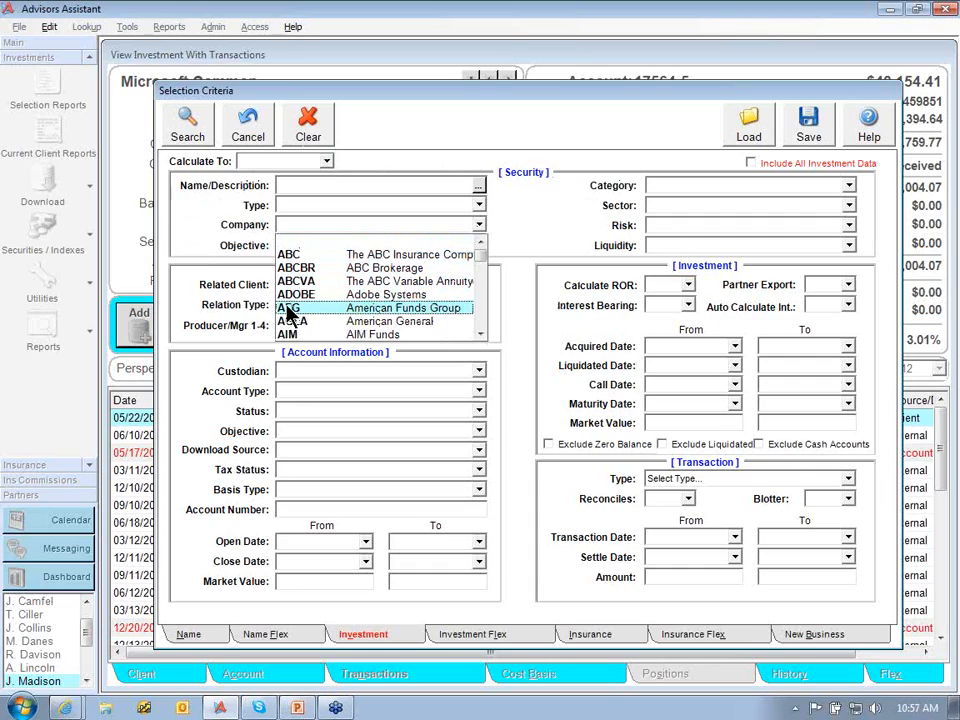
left_click(368, 309)
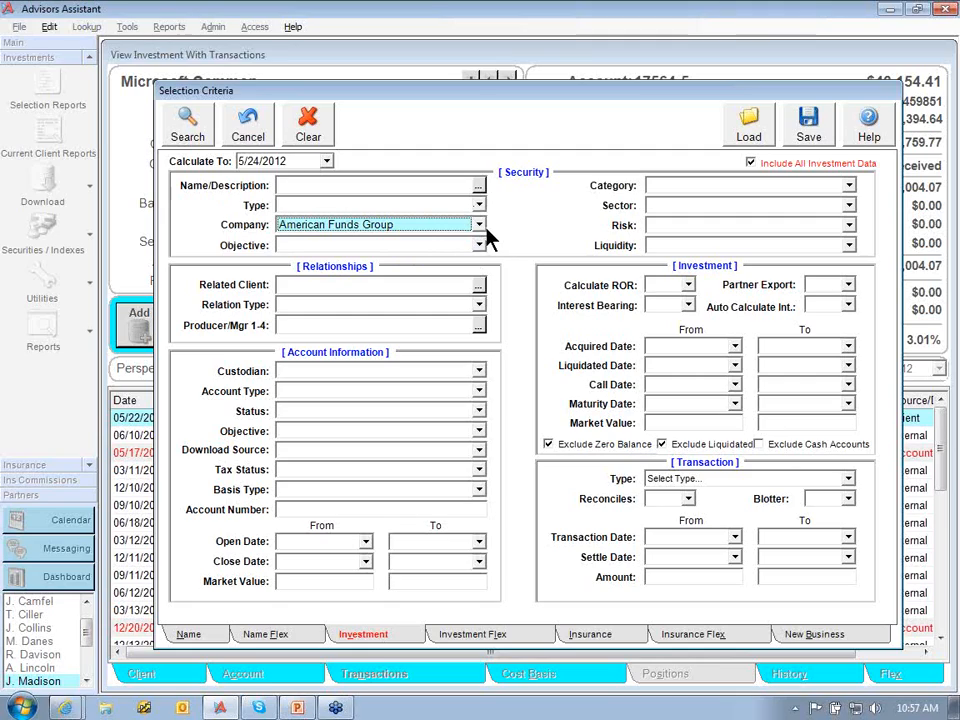
left_click(312, 125)
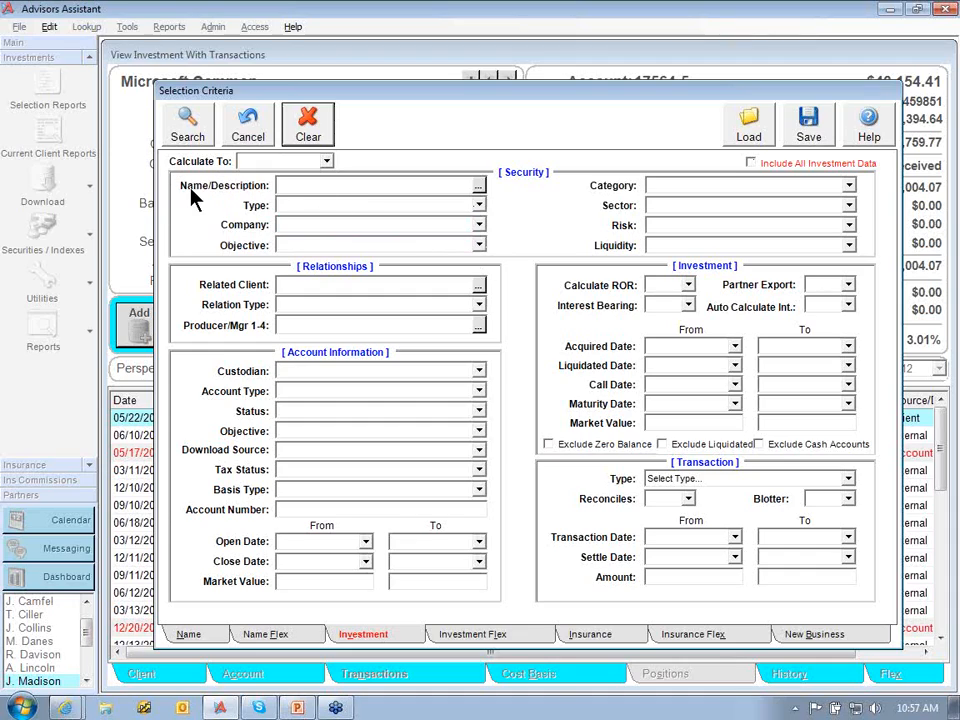
Try selecting the Microsoft Common security together with the IRA account type, and clear the criteria.
left_click(479, 187)
type("M")
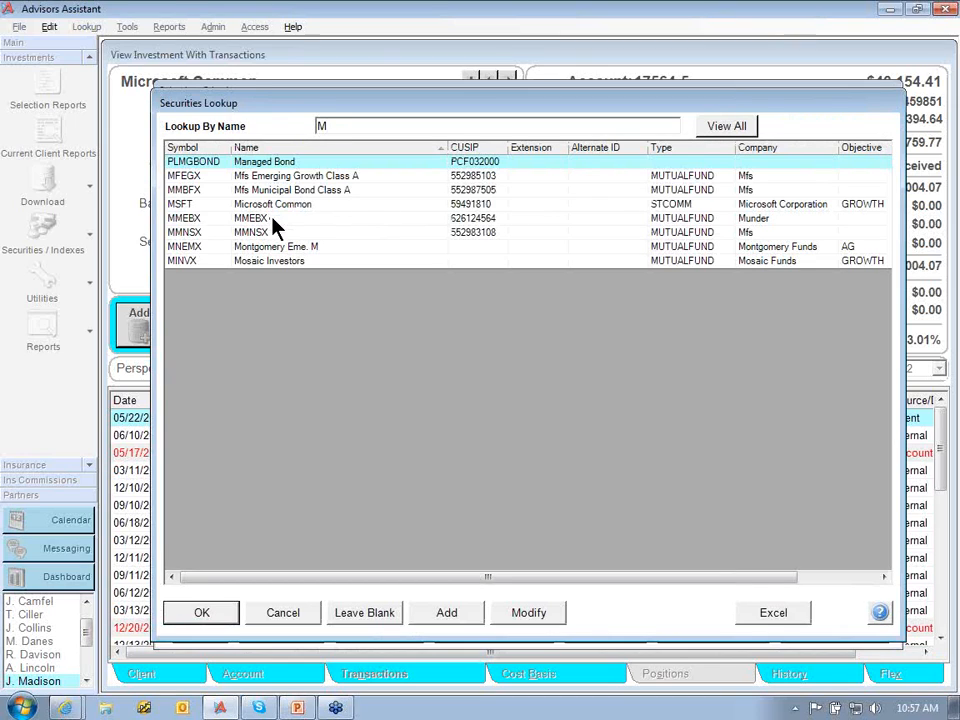
double_click(272, 204)
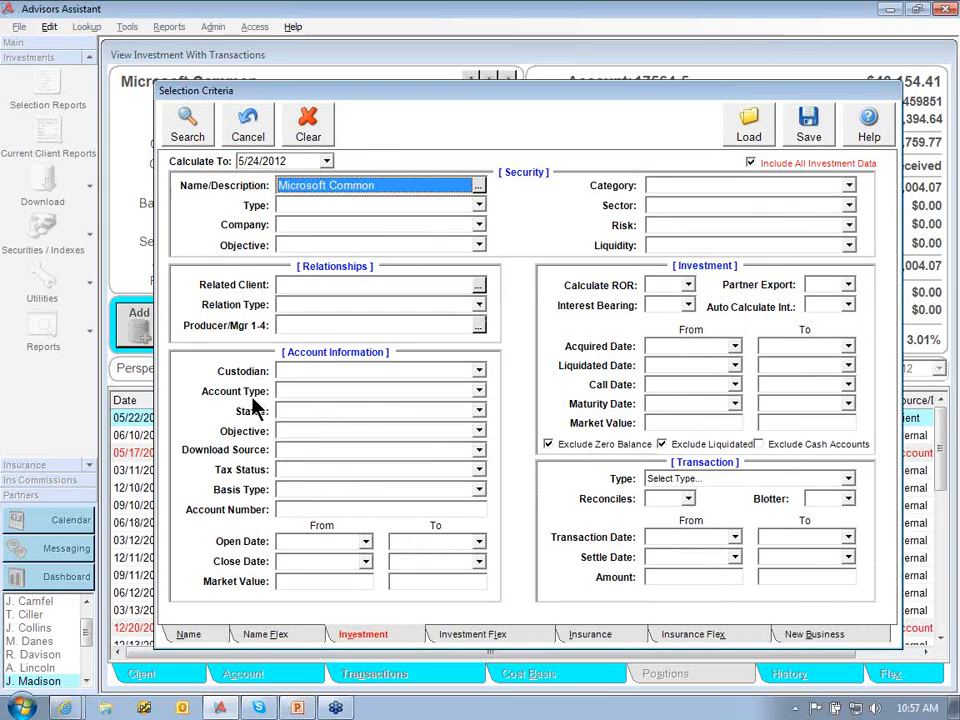
left_click(479, 391)
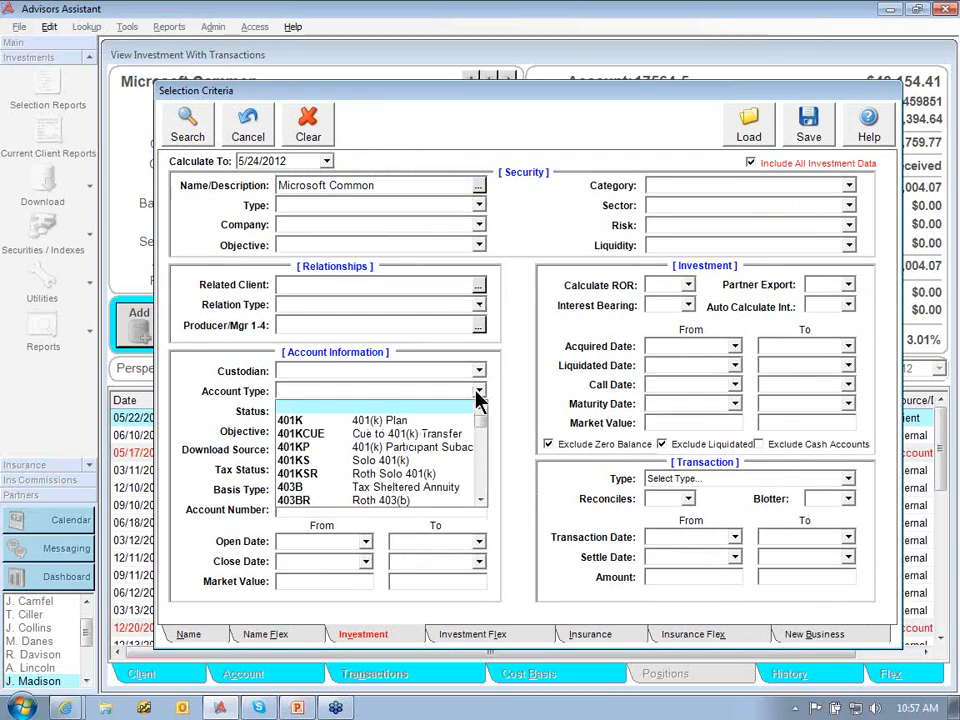
key("i")
left_click(477, 392)
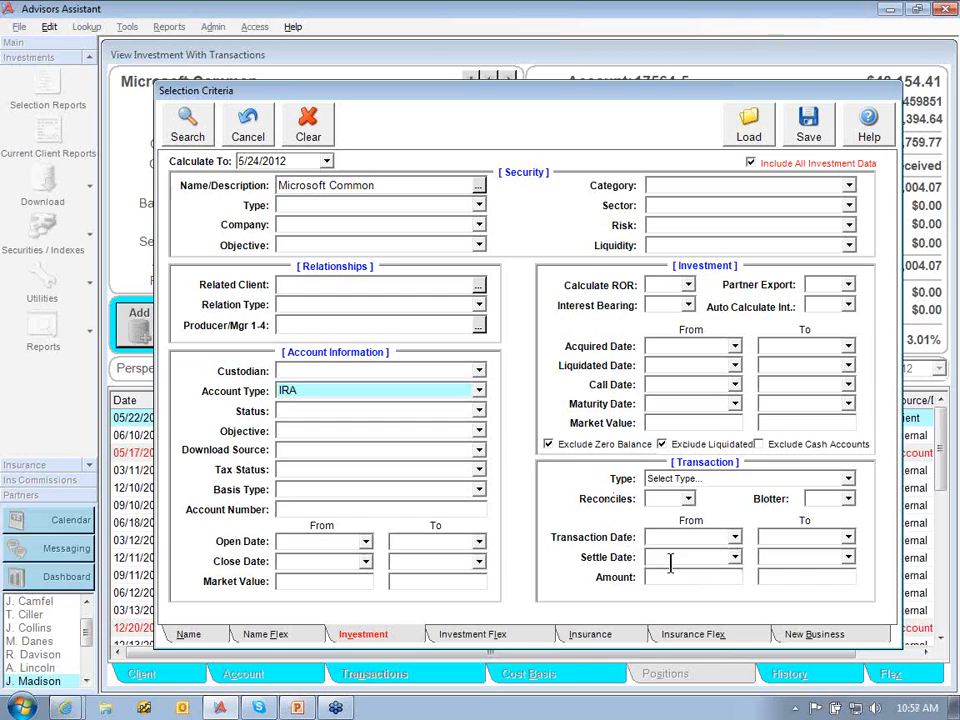
left_click(311, 133)
Set the account type criterion to IRA and run the search.
left_click(327, 391)
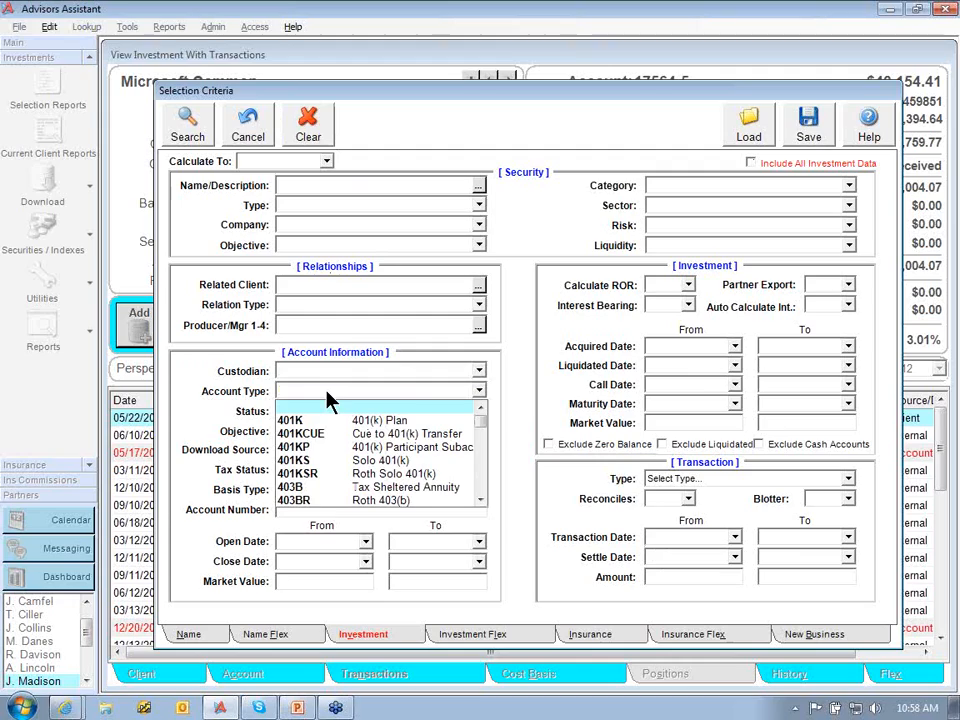
key("i")
key("Return")
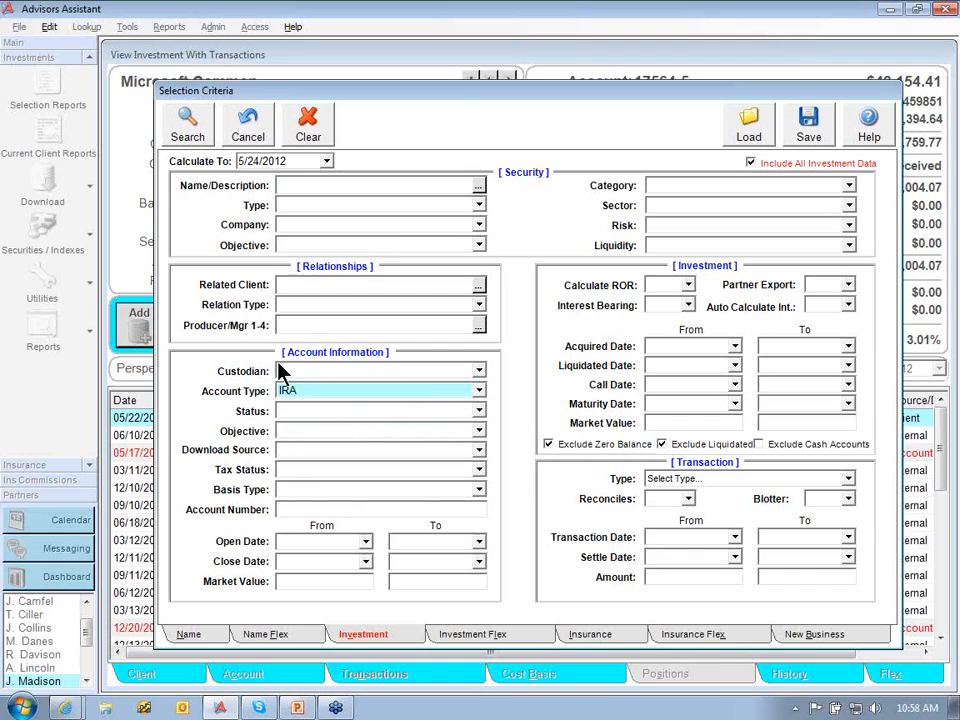
left_click(188, 130)
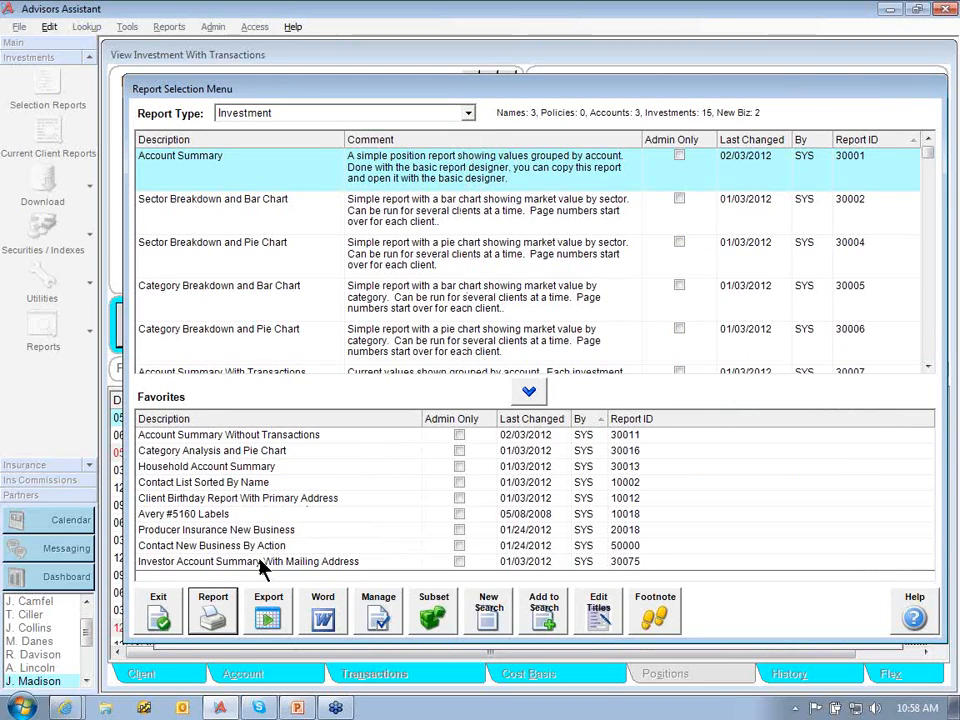
Look through the file formats offered for exporting the search results, and cancel the data export.
left_click(270, 612)
left_click(697, 257)
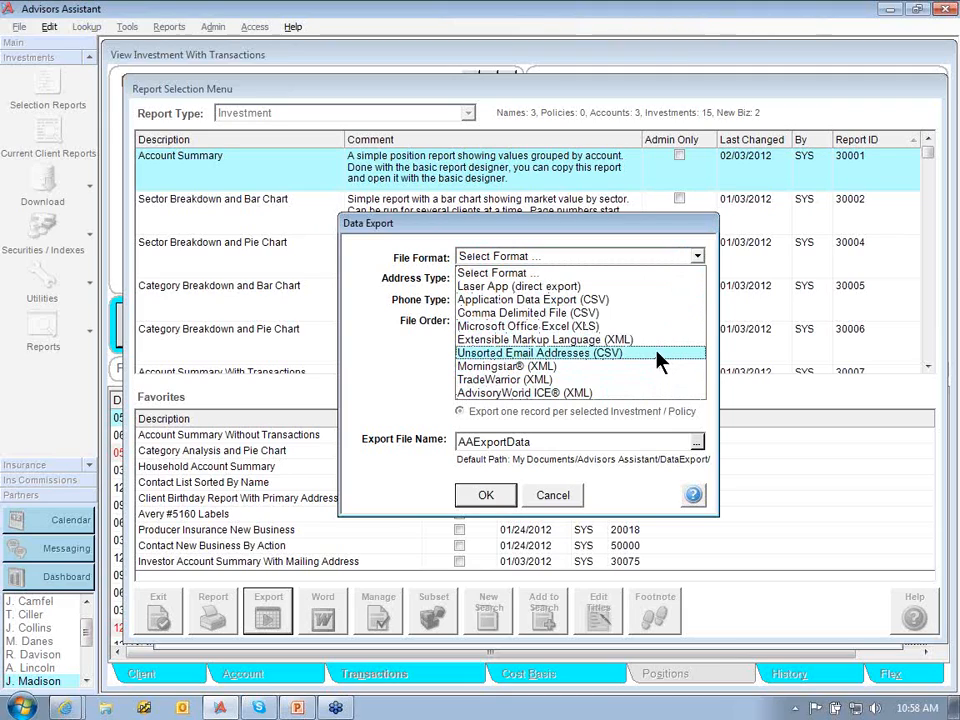
left_click(697, 257)
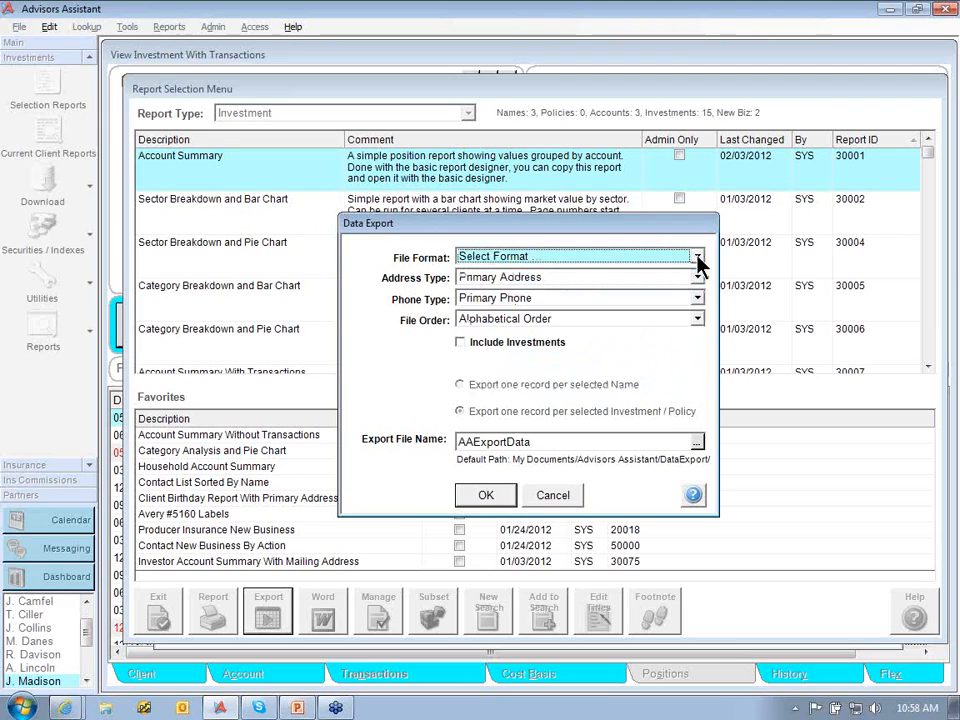
left_click(562, 495)
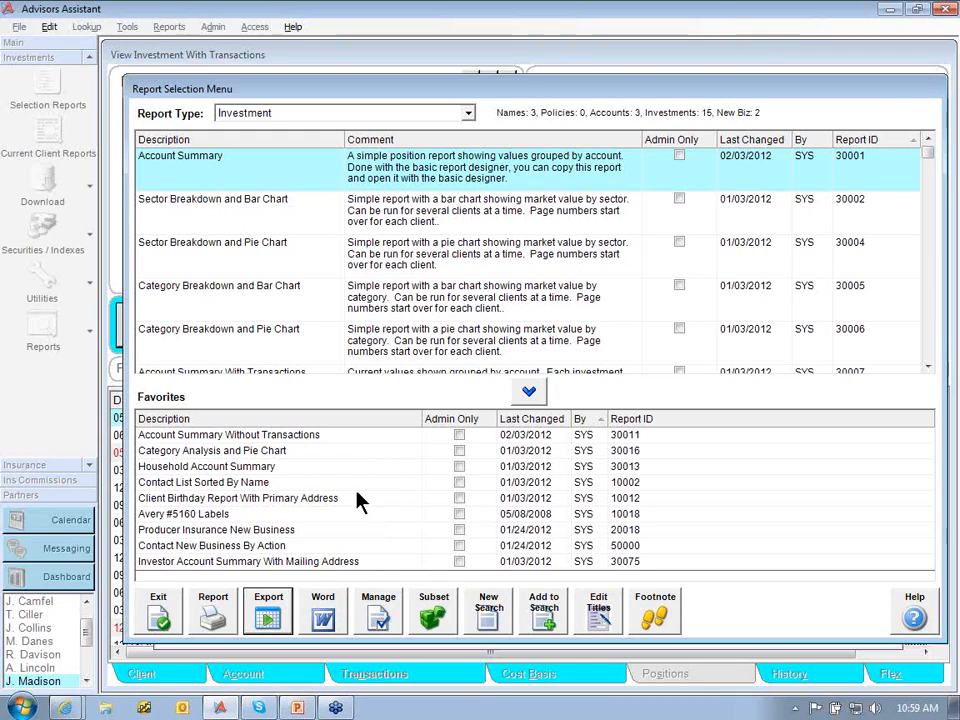
Run the Category Analysis and Pie Chart report from the favorites for the selected accounts.
left_click(332, 452)
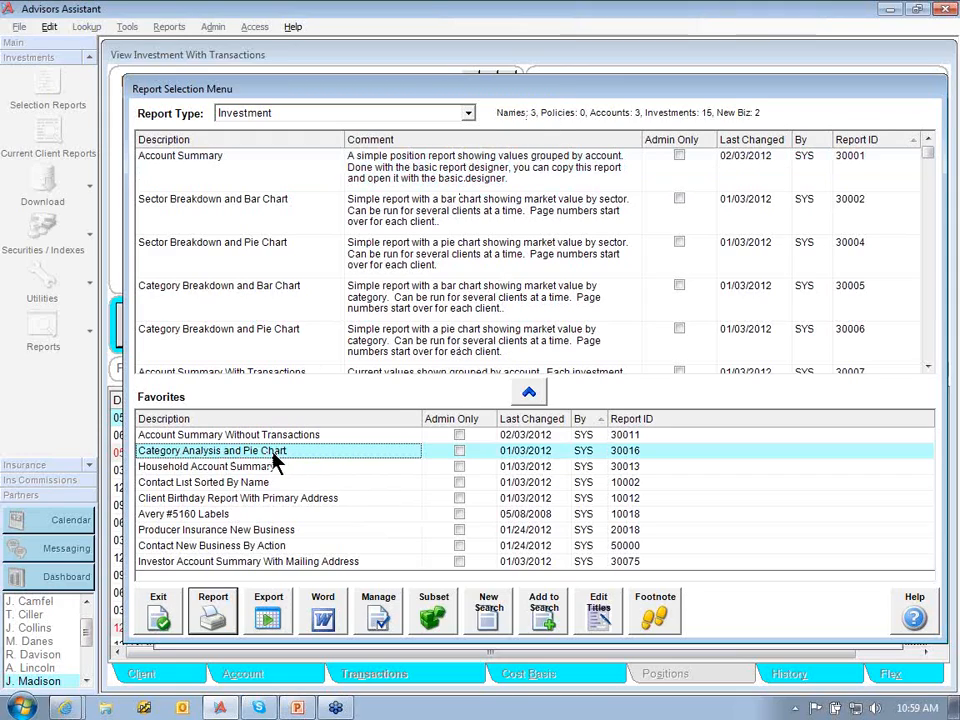
double_click(243, 455)
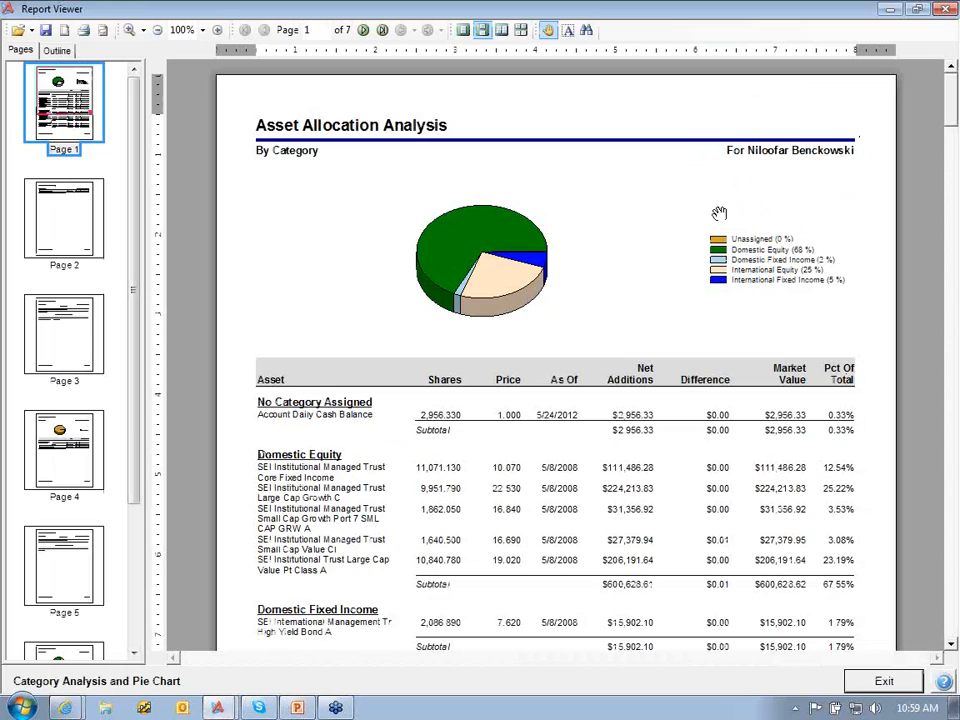
Read through the first client's asset allocation by category in the report, down to the disclosures page.
left_click(951, 646)
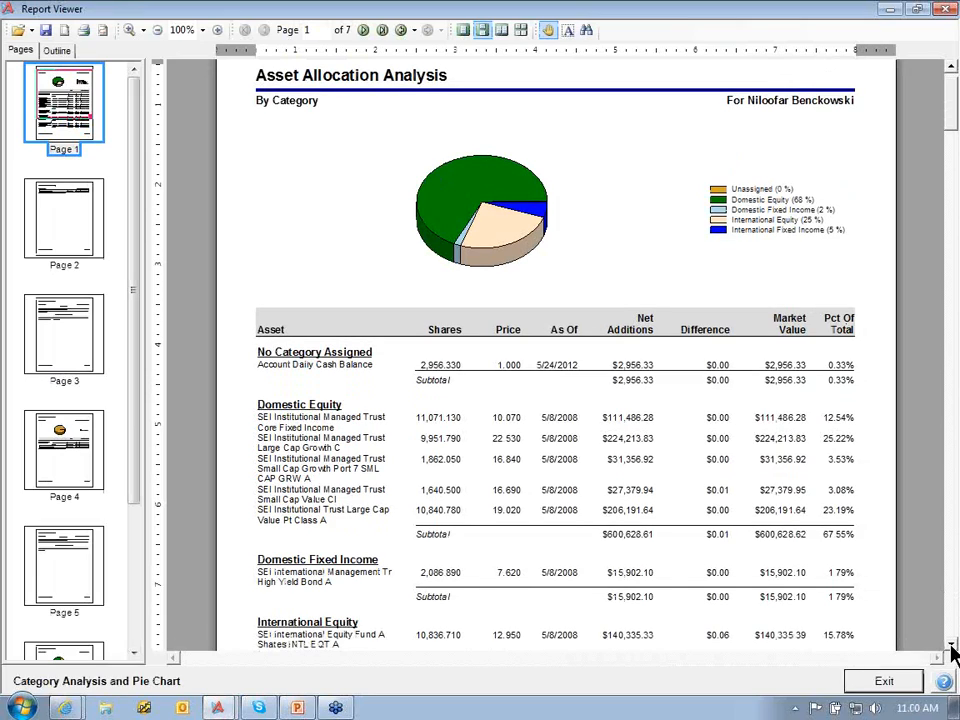
left_click(951, 647)
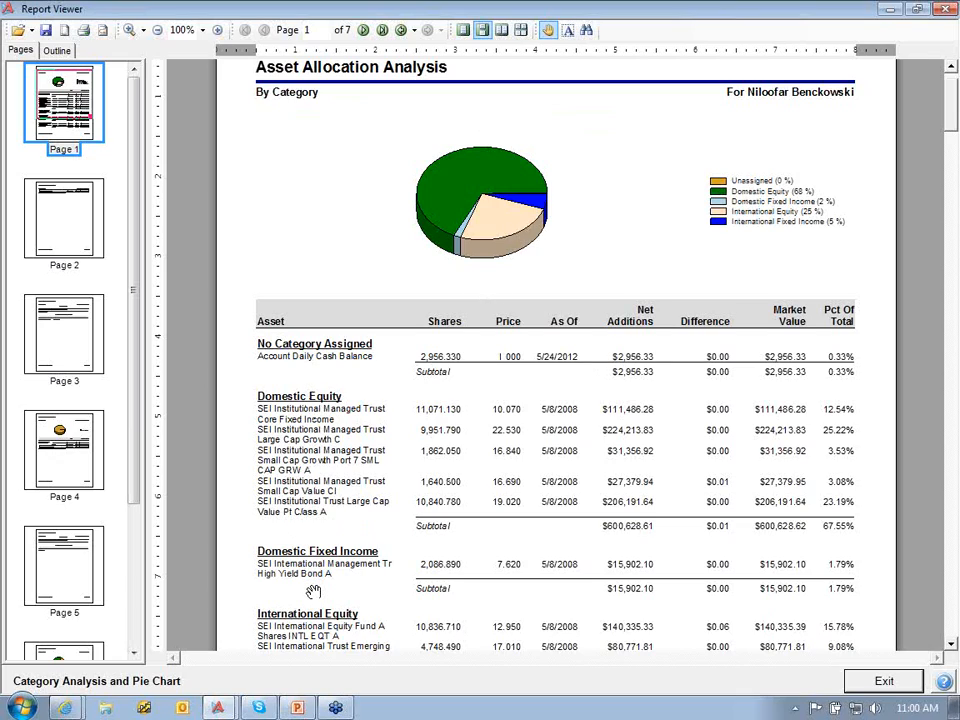
left_click(952, 650)
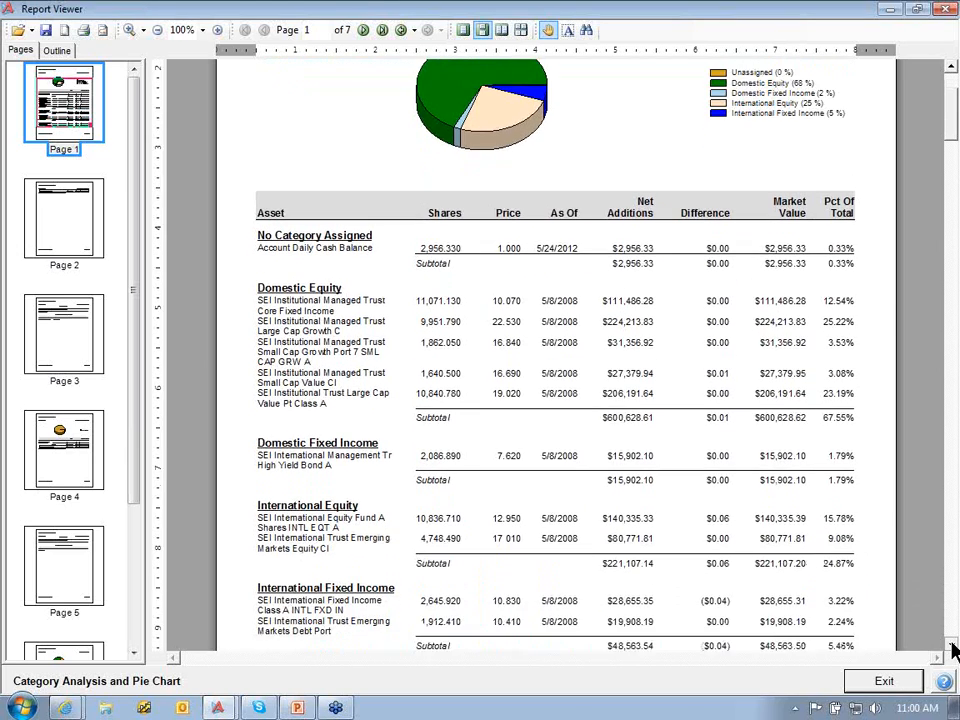
left_click_drag(952, 650, 952, 650)
left_click(952, 650)
left_click(952, 650)
left_click(952, 650)
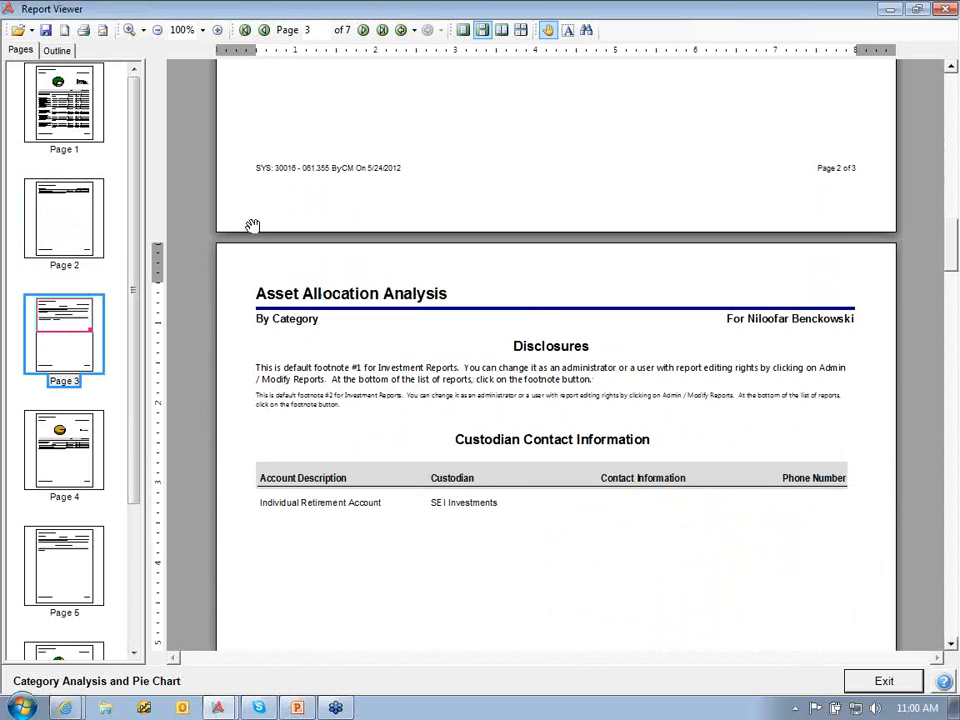
Enlarge the report to 150% and examine the disclosure footnotes and custodian contact information on page 3.
left_click(217, 30)
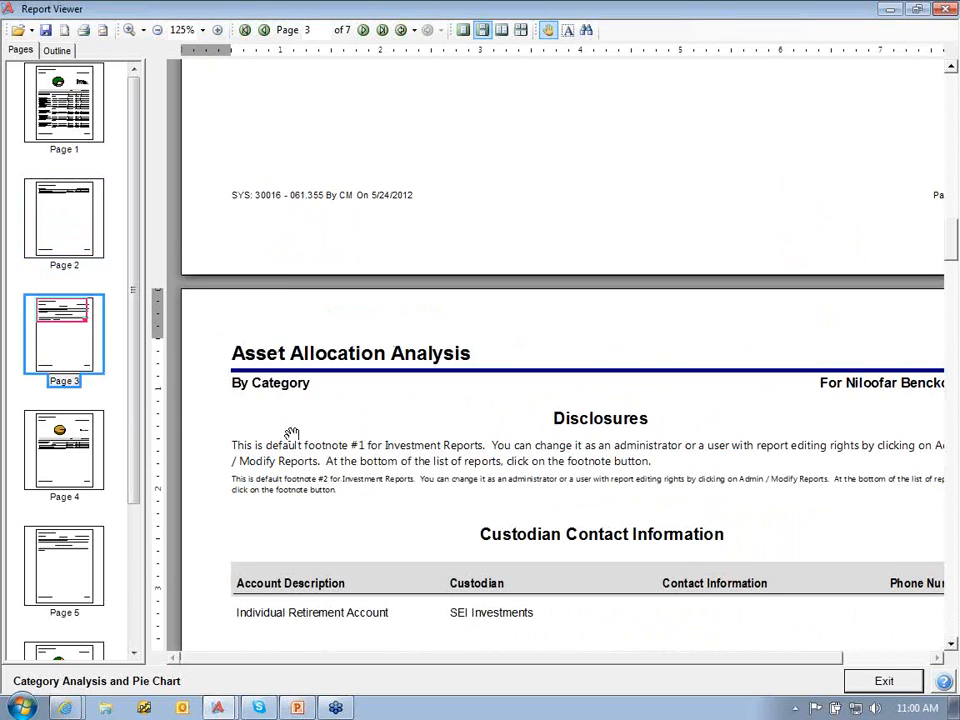
left_click(217, 30)
left_click_drag(350, 668, 392, 668)
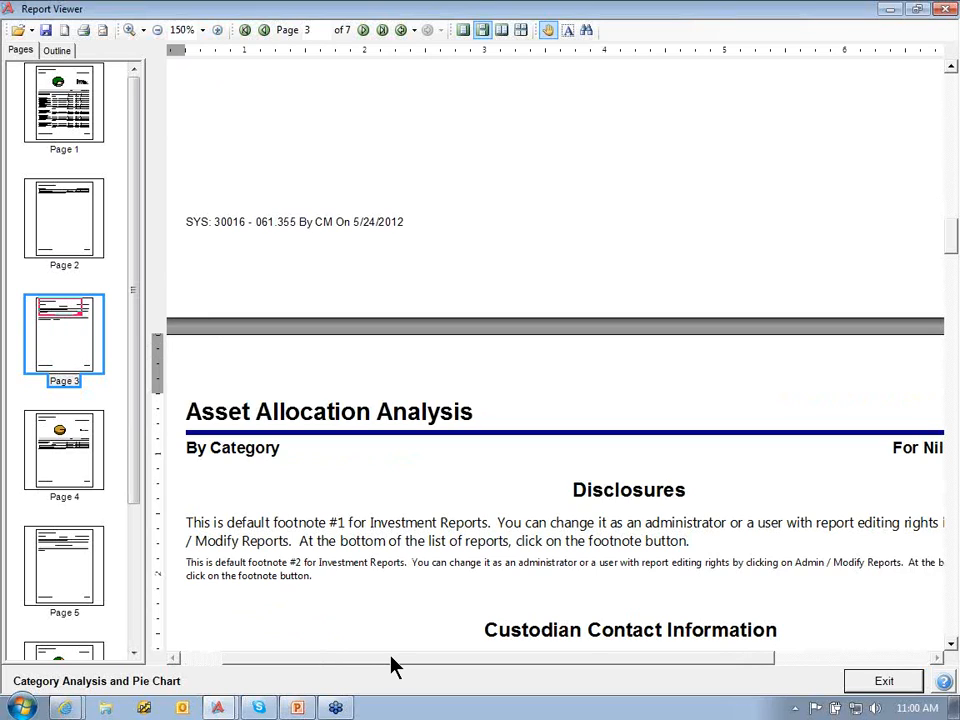
left_click(951, 645)
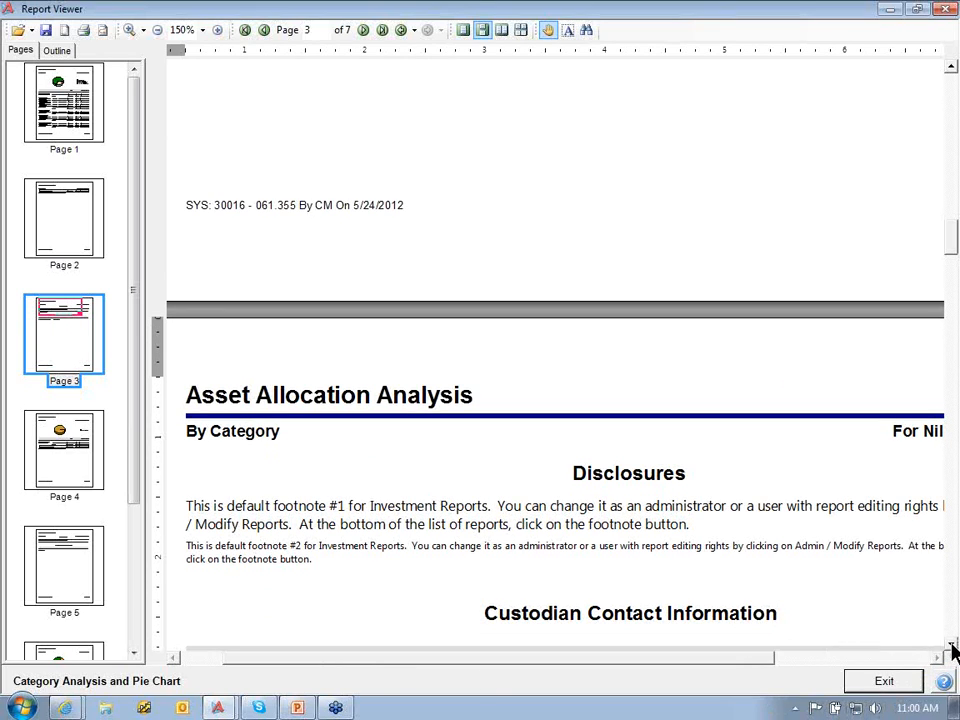
left_click(951, 645)
left_click(951, 645)
left_click(951, 645)
left_click(951, 645)
left_click(951, 645)
left_click(951, 645)
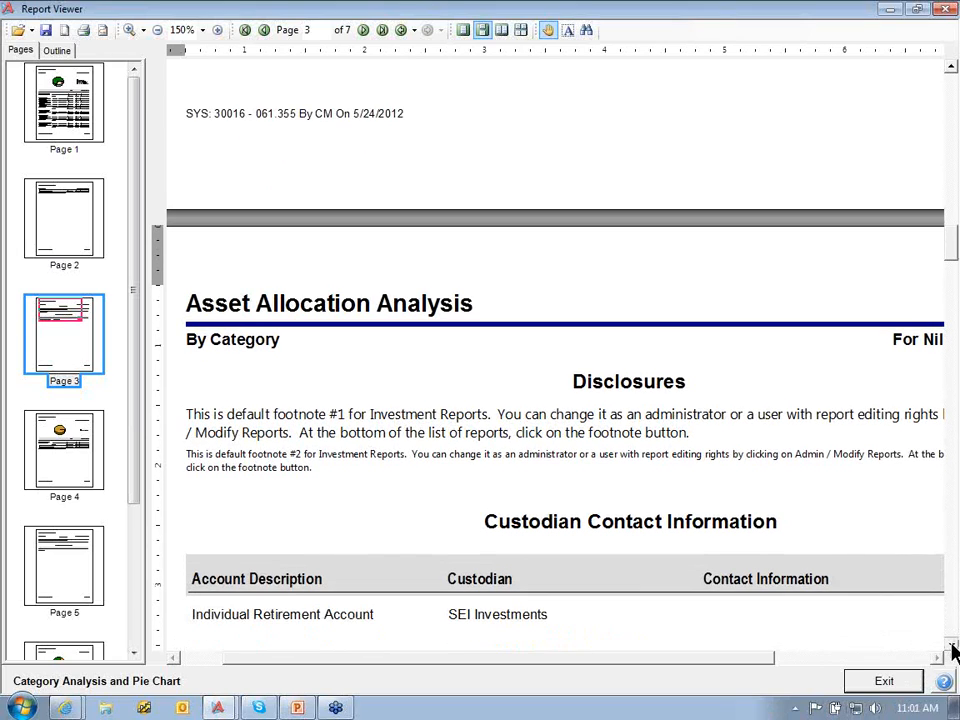
left_click(951, 645)
left_click(951, 645)
left_click(951, 645)
left_click(951, 645)
left_click(951, 645)
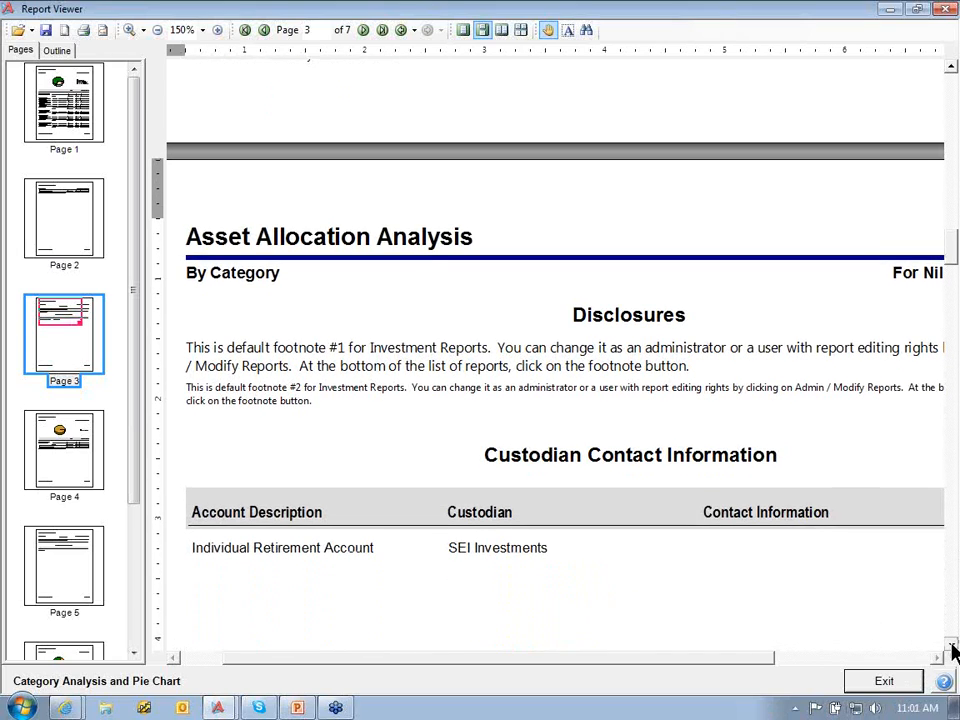
left_click(951, 645)
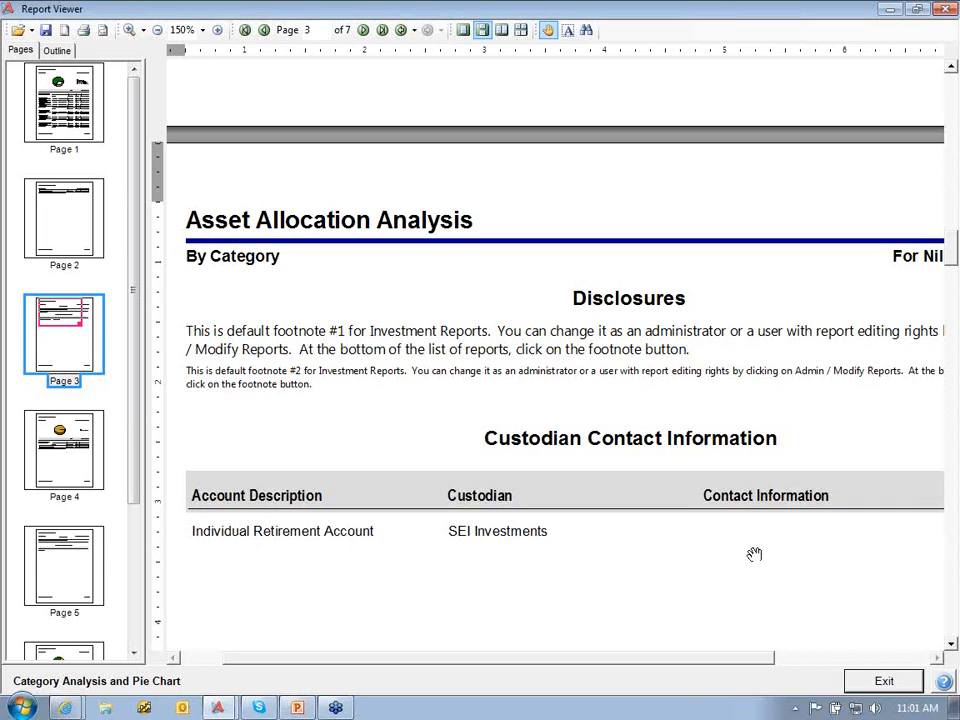
Review the client's allocation pie chart and asset table on page 6 at 100% zoom, and close the report.
left_click(52, 462)
left_click_drag(131, 463, 146, 576)
left_click(37, 500)
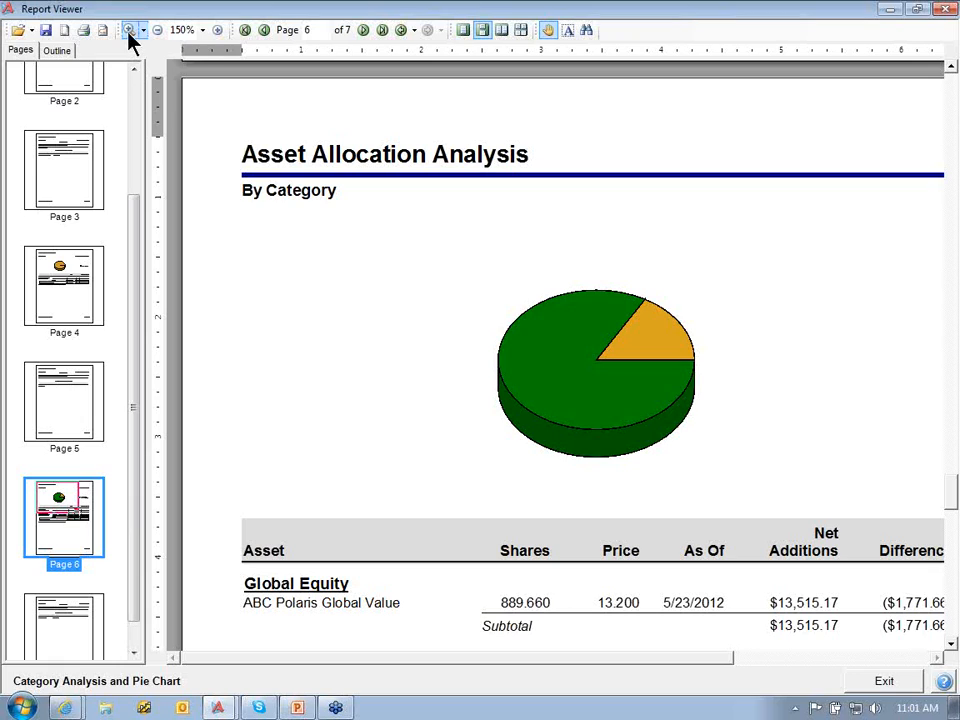
left_click(157, 31)
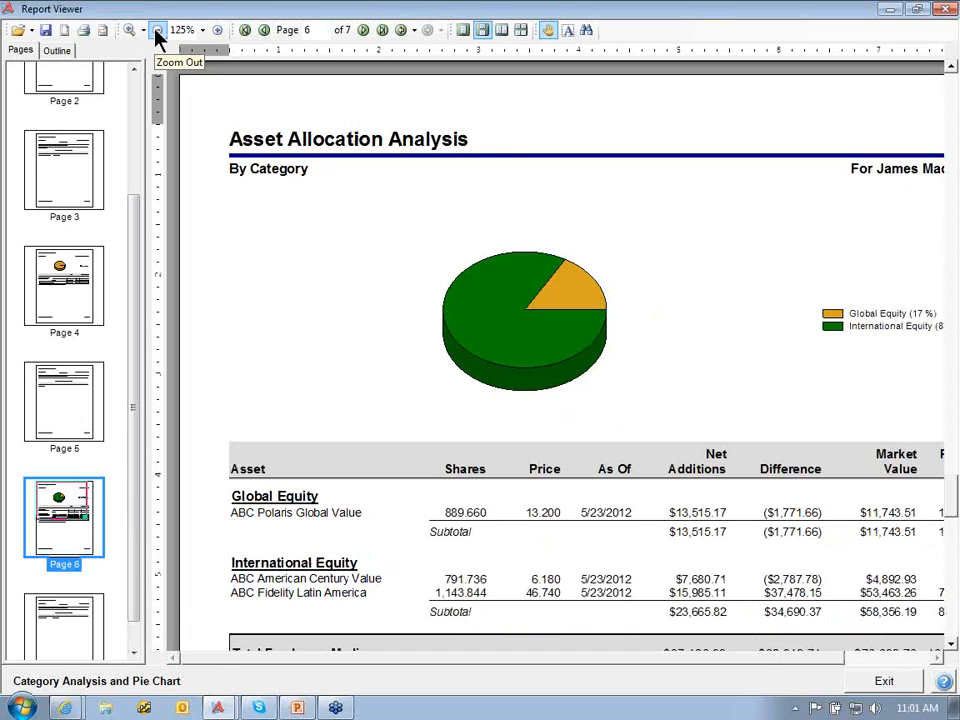
left_click(157, 31)
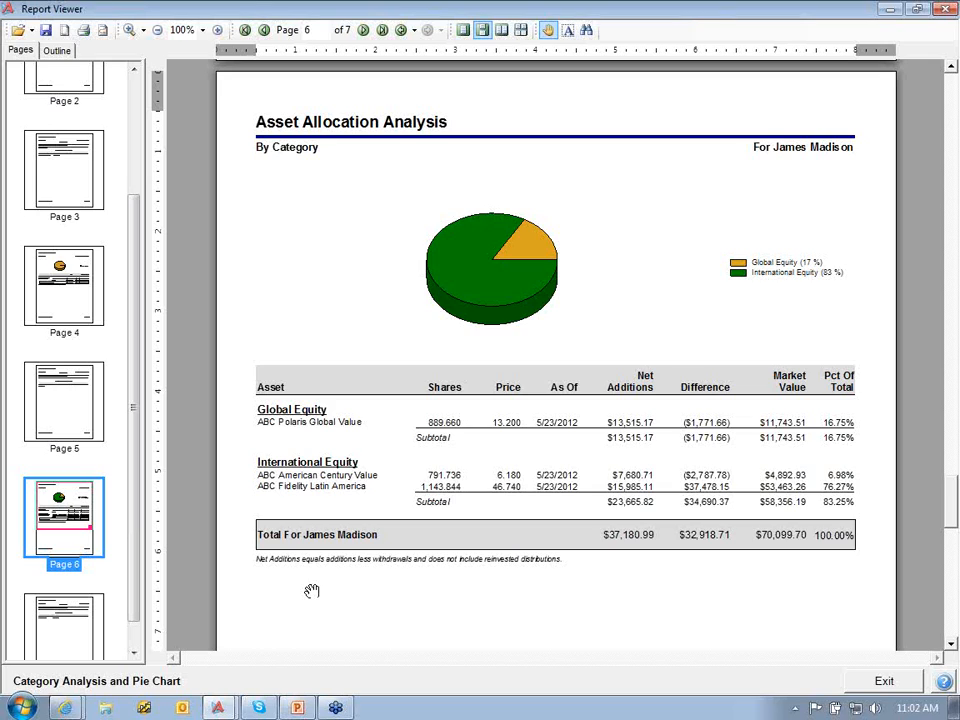
left_click(885, 683)
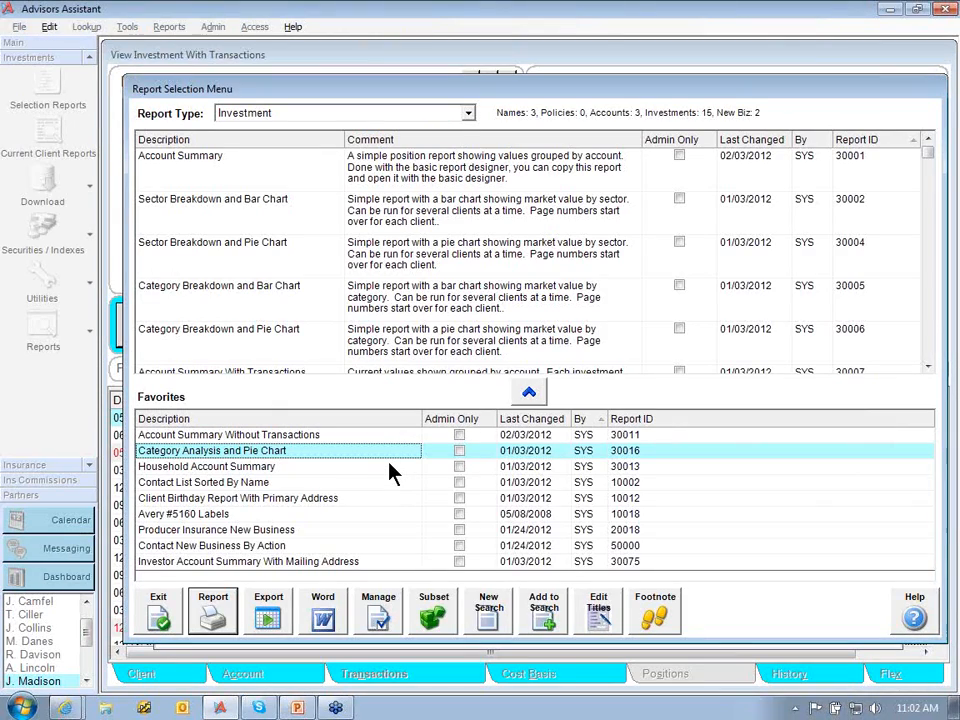
Run the Account Summary Without Transactions report from the favorites for the selected accounts.
left_click(303, 436)
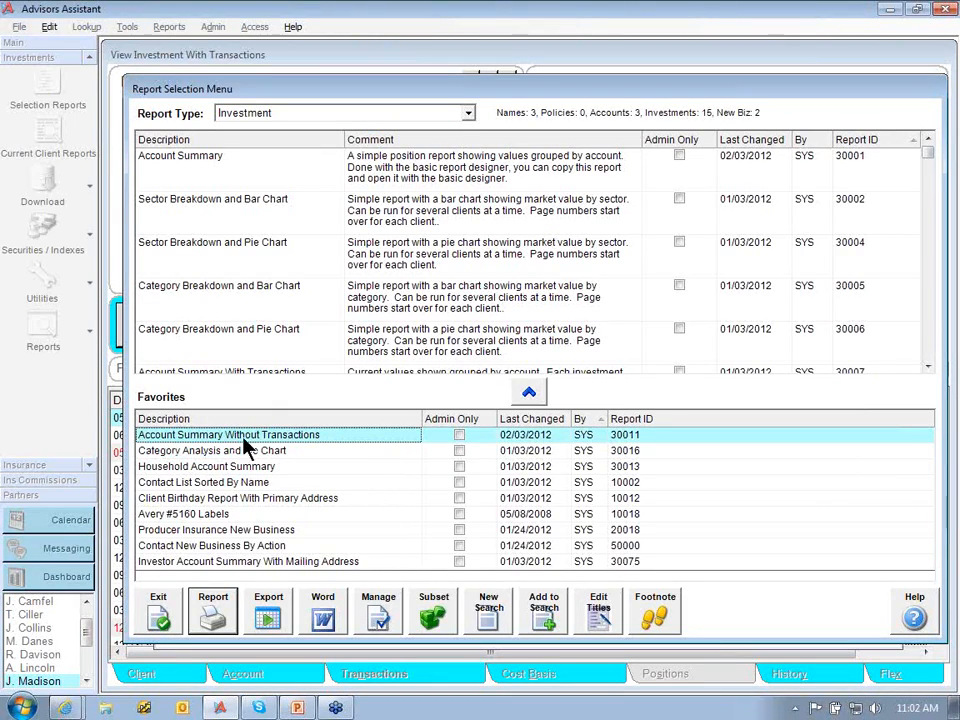
double_click(256, 436)
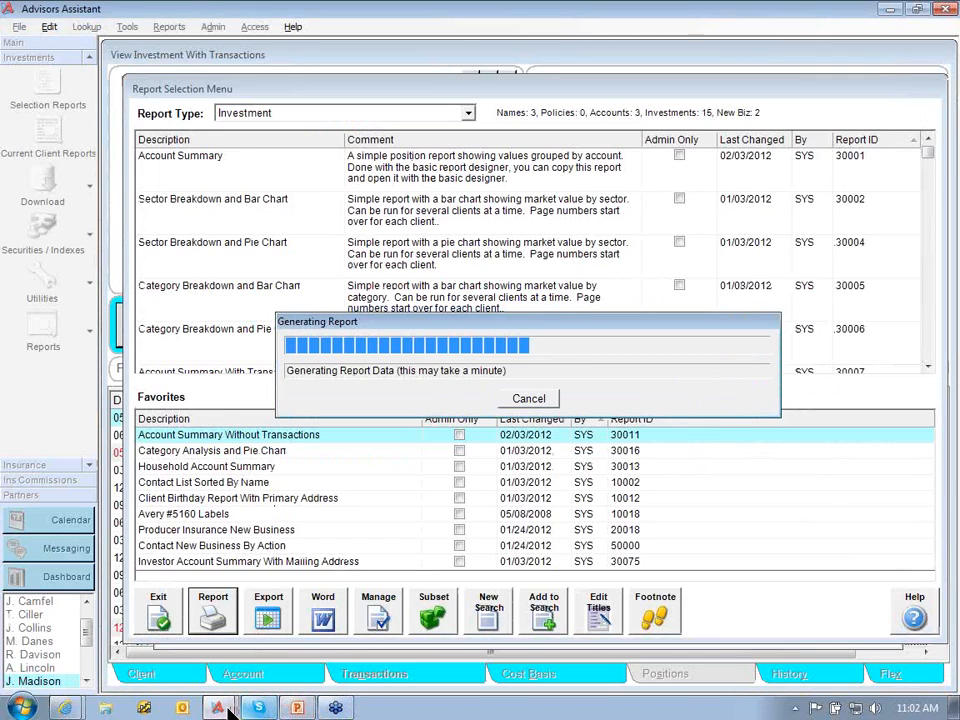
mouse_move(220, 703)
left_click(242, 675)
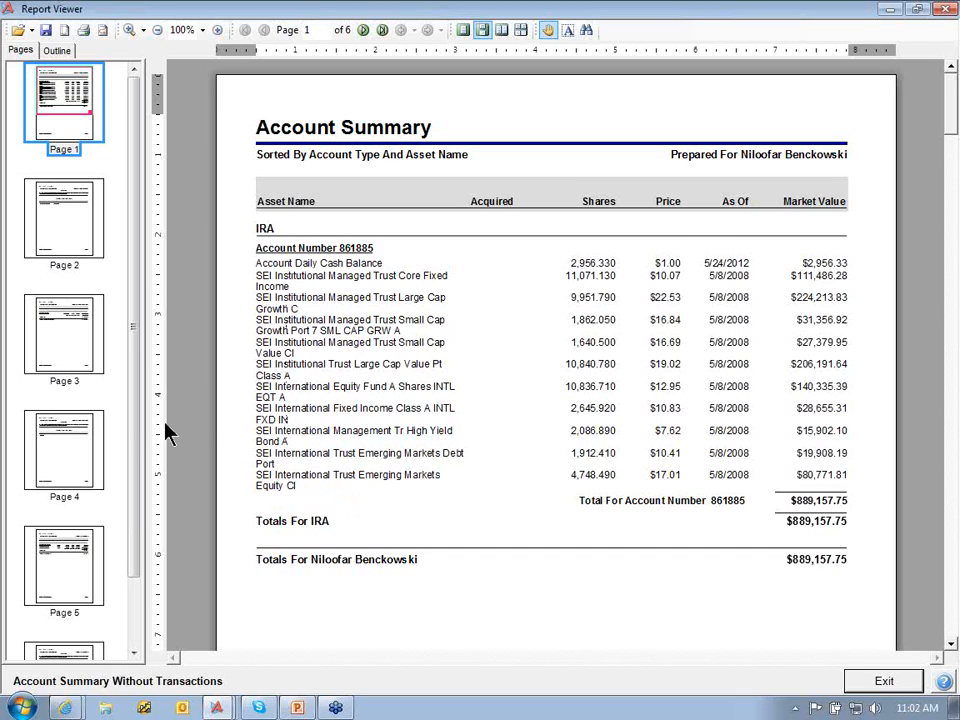
Review the client's IRA account summary on page 5 of the report, and close the report.
scroll(137, 423, "down", 2)
left_click(60, 470)
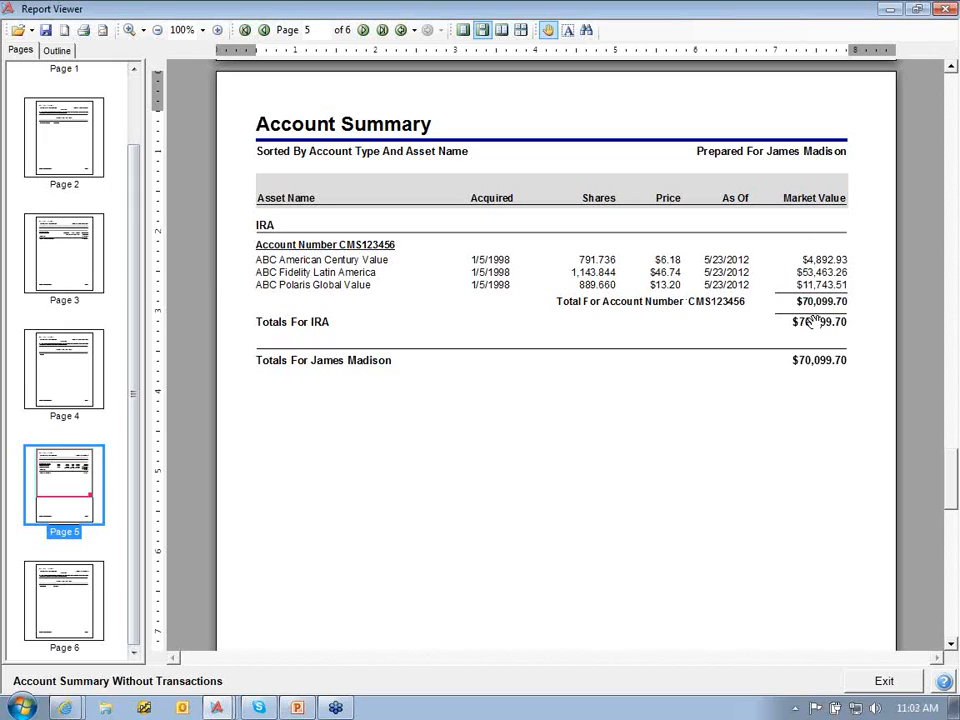
left_click(882, 682)
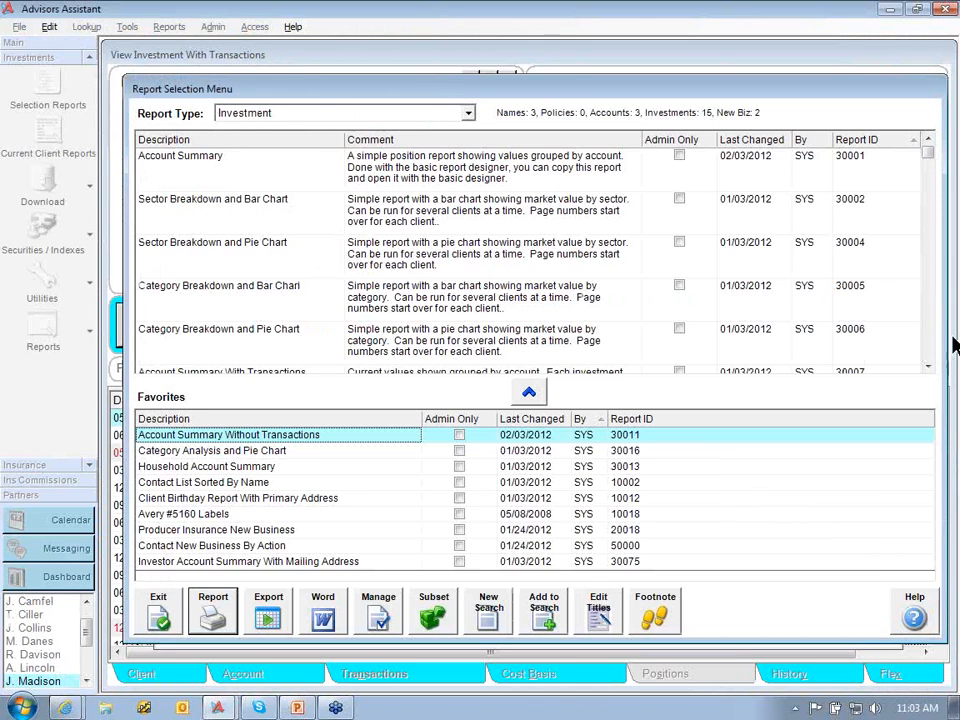
Look through the available investment reports and their comments, from Account Summary With Transactions to Household Category Analysis and Pie Chart.
left_click(928, 366)
left_click(928, 366)
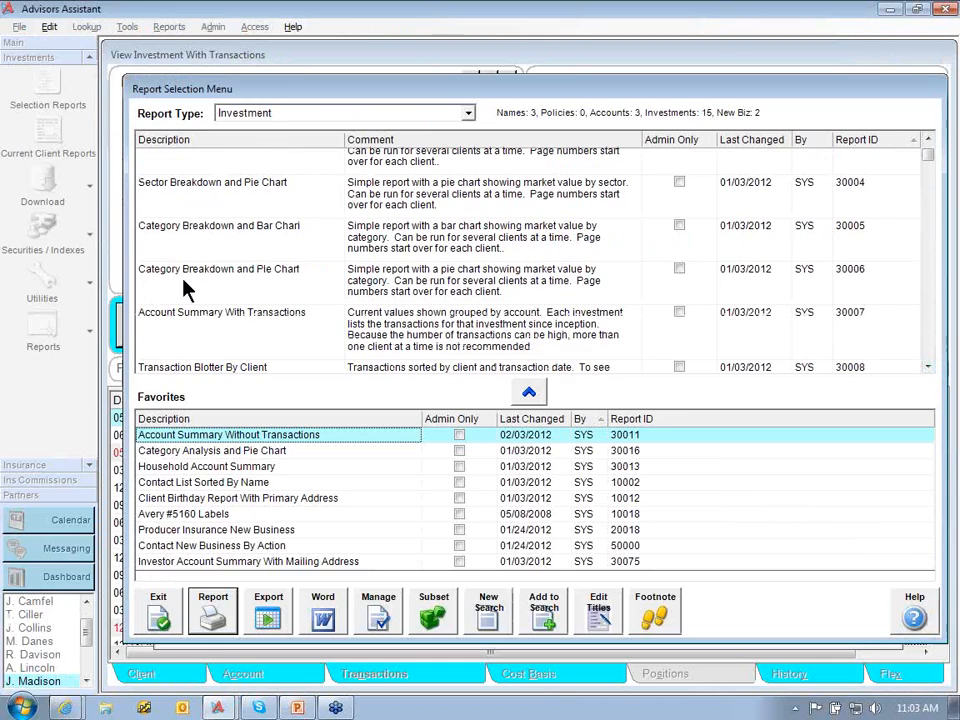
left_click(435, 321)
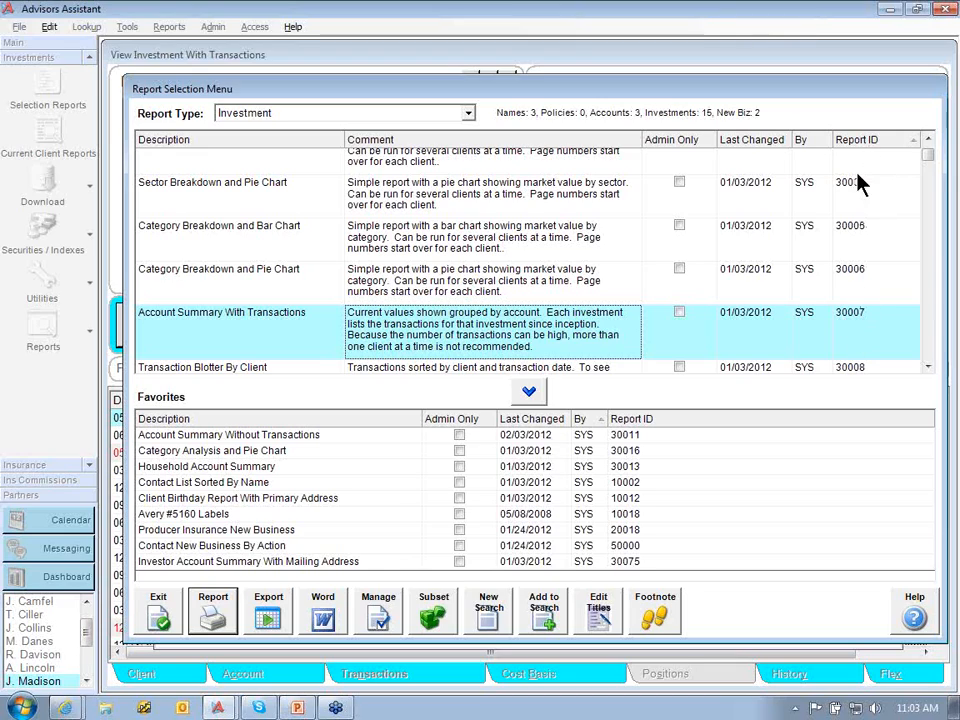
left_click(929, 367)
left_click(928, 367)
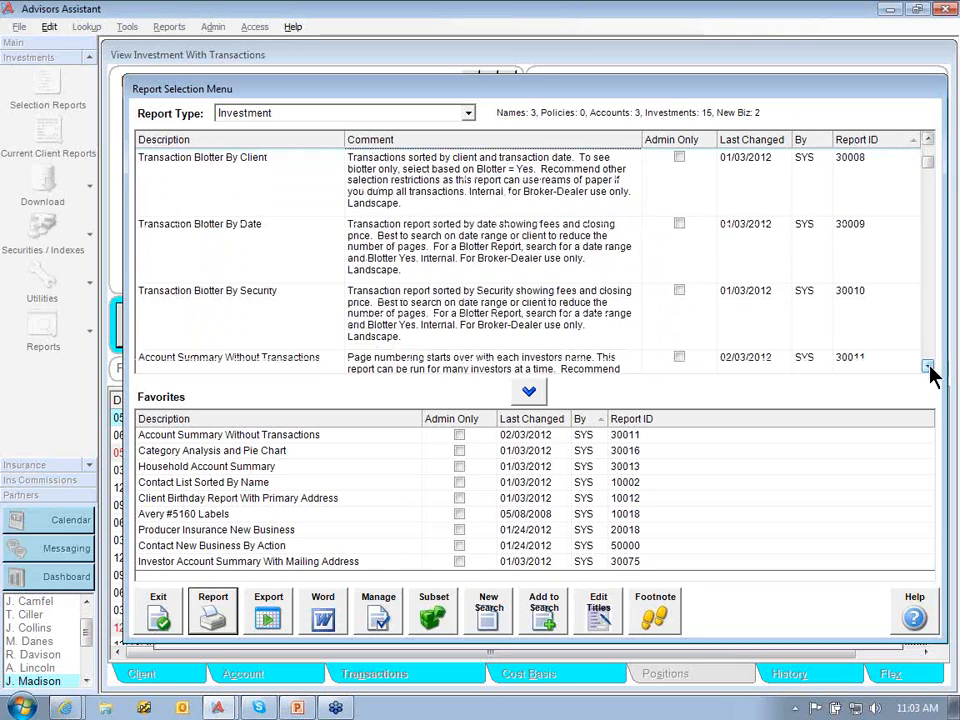
left_click(929, 367)
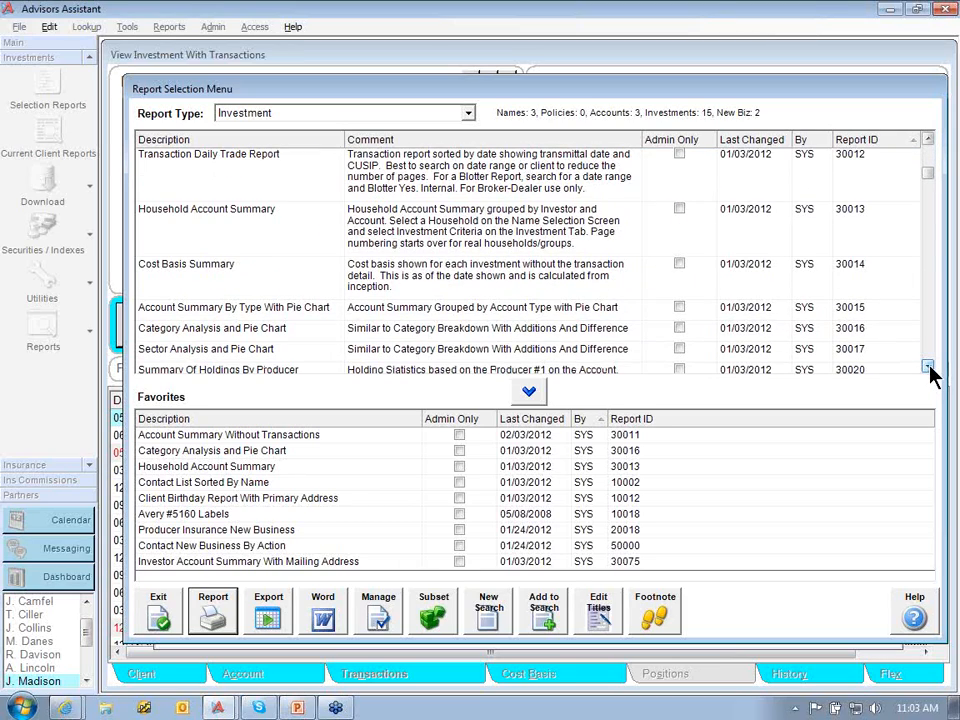
left_click(928, 367)
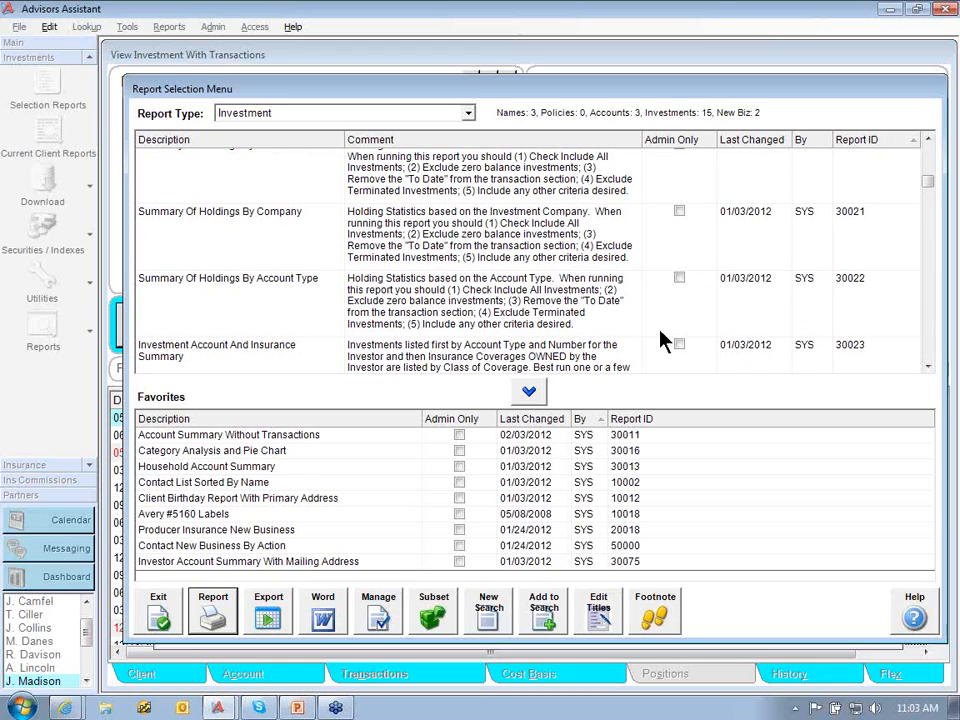
left_click(928, 366)
left_click(928, 366)
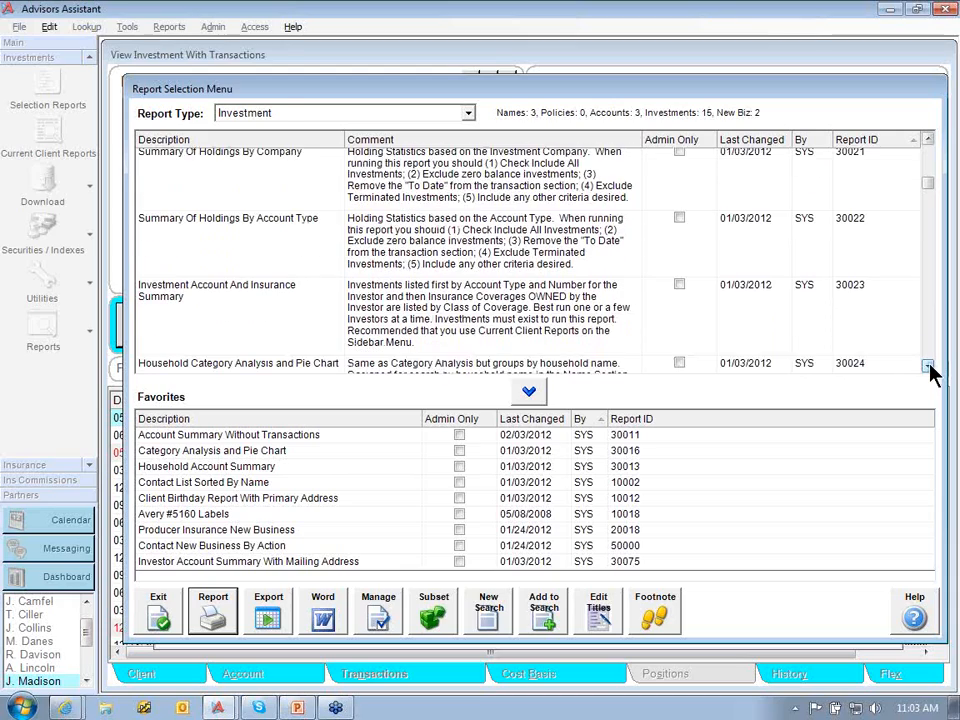
left_click(928, 366)
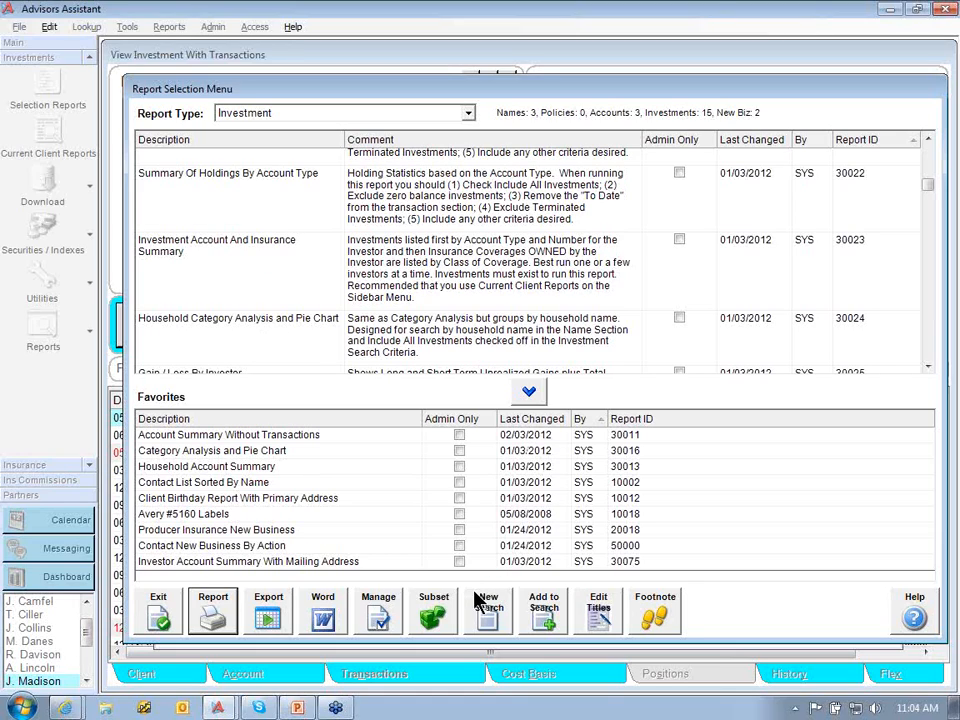
Start a new search and set the household name criterion to the current client's family.
left_click(495, 616)
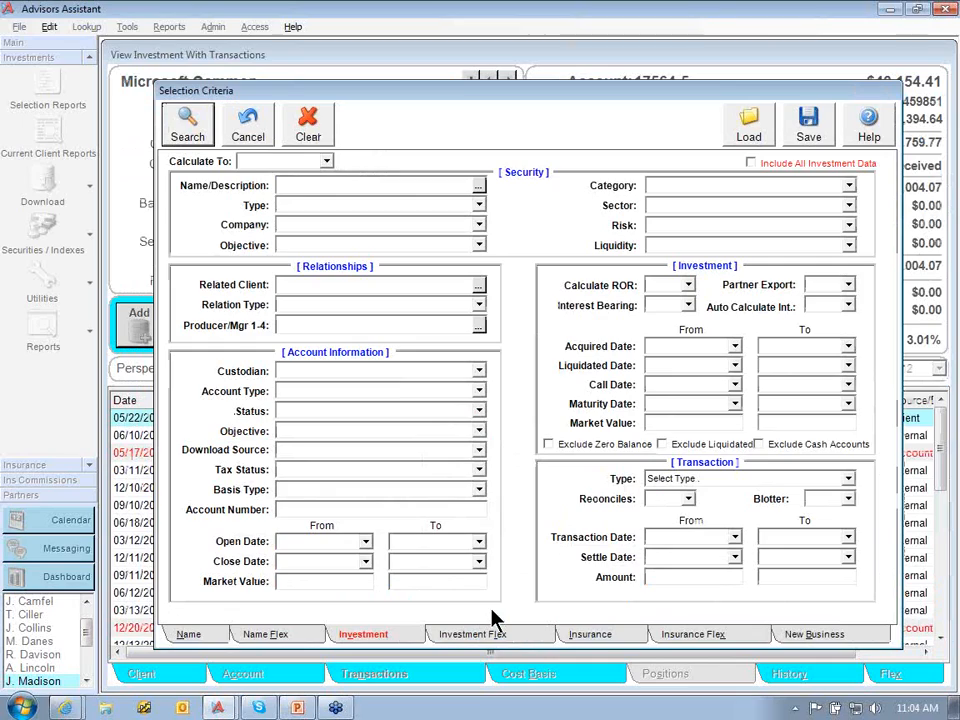
left_click(195, 635)
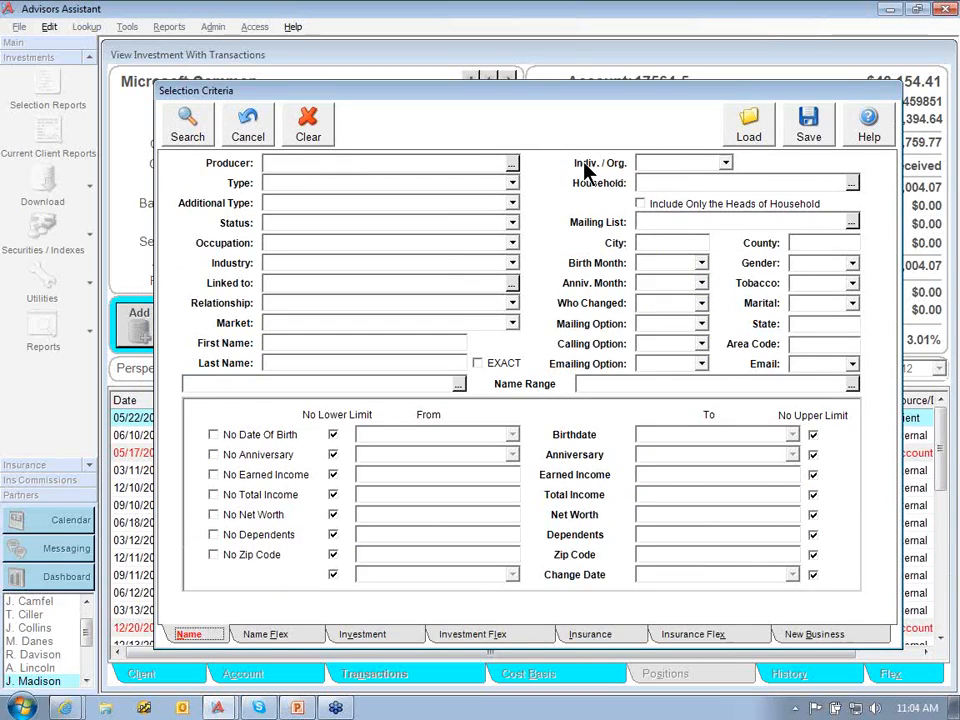
left_click(851, 186)
type("madi")
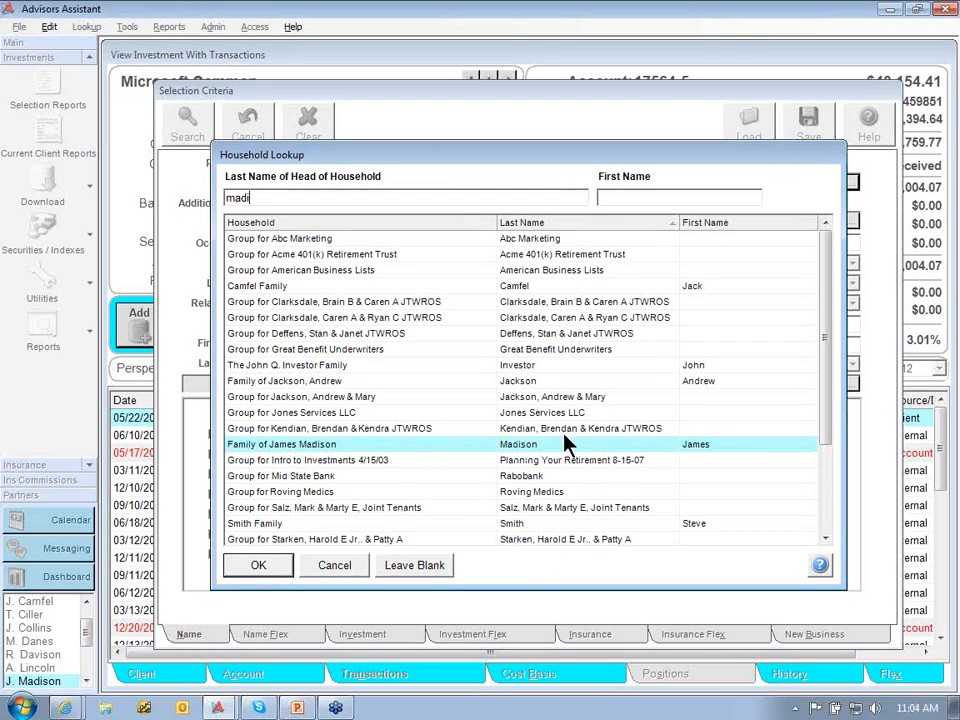
left_click(275, 565)
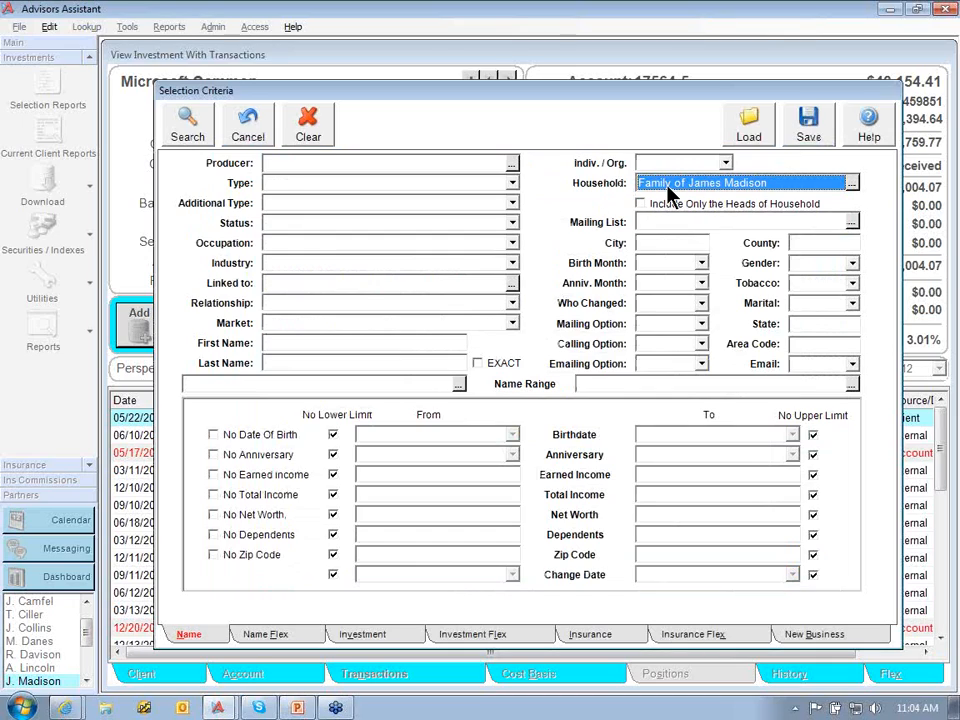
Include all investment data in the investment criteria and run the search.
left_click(357, 636)
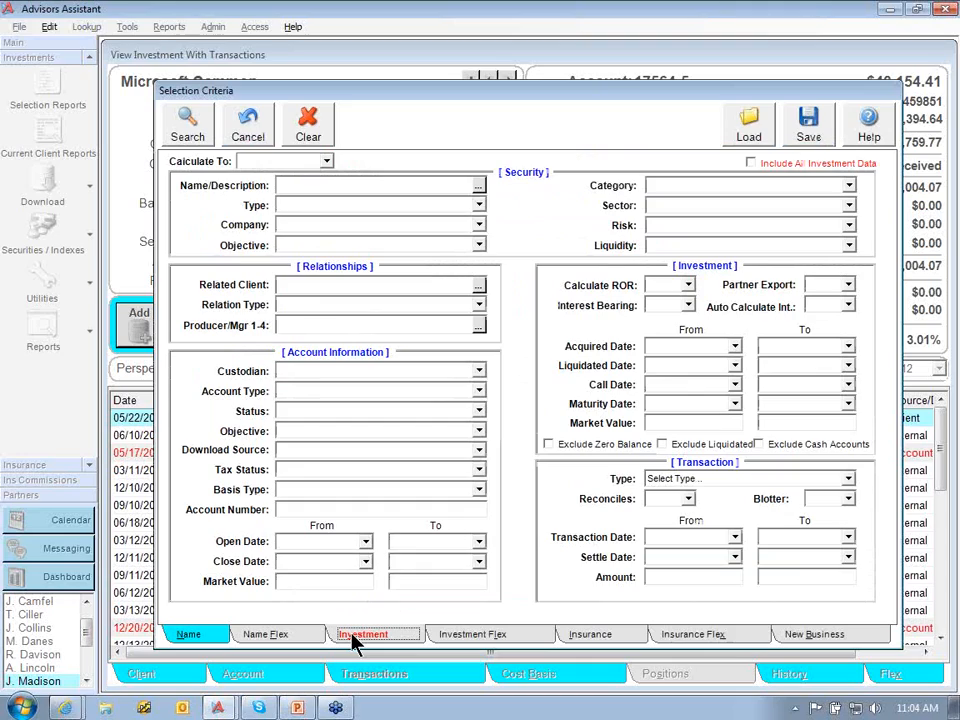
left_click(751, 163)
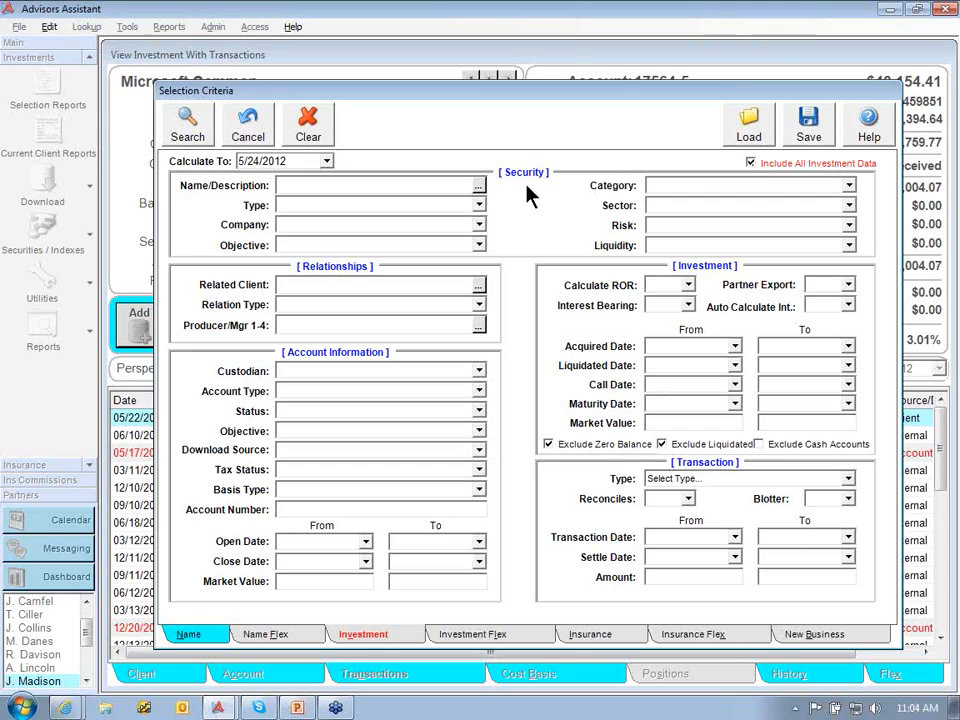
left_click(176, 120)
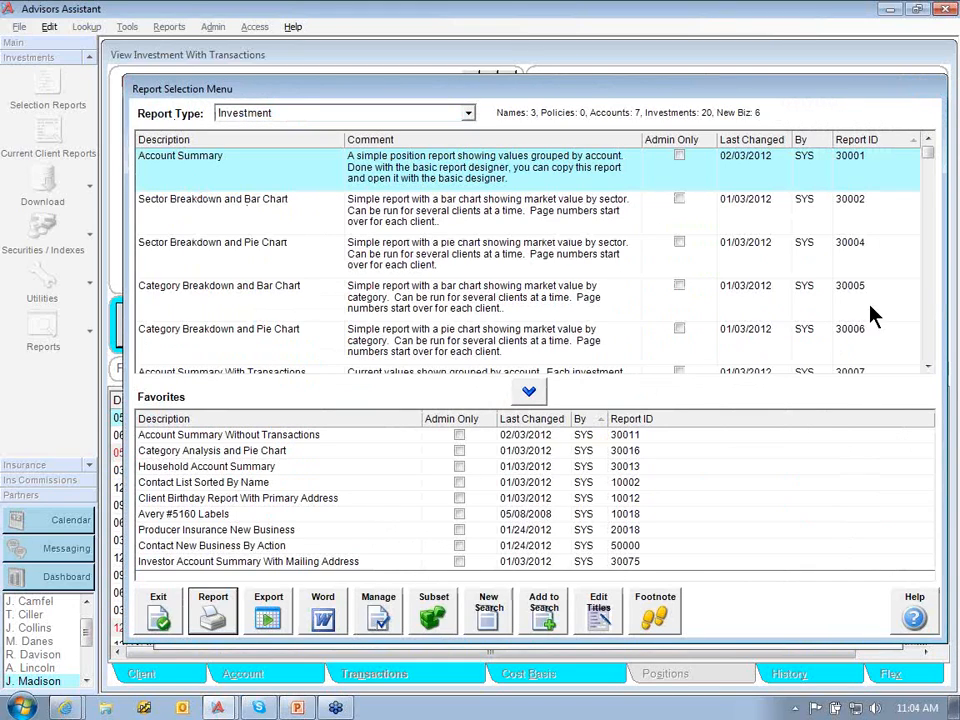
Look through the available investment reports and their comments, from Account Summary down to Security Cross Reference Summary By Security.
left_click(928, 367)
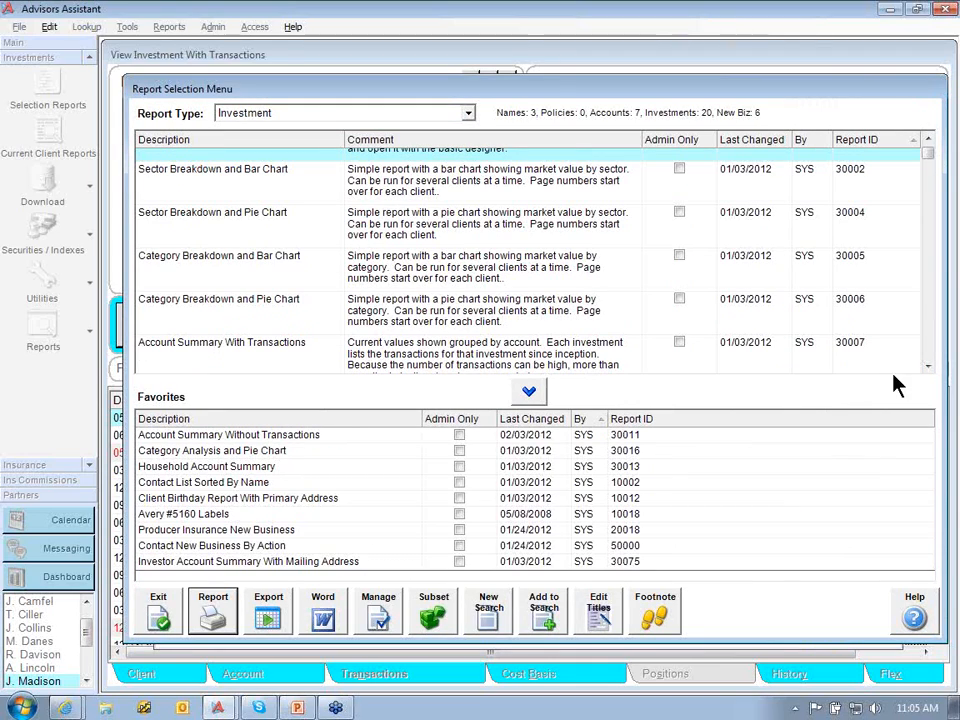
left_click(928, 366)
left_click(928, 366)
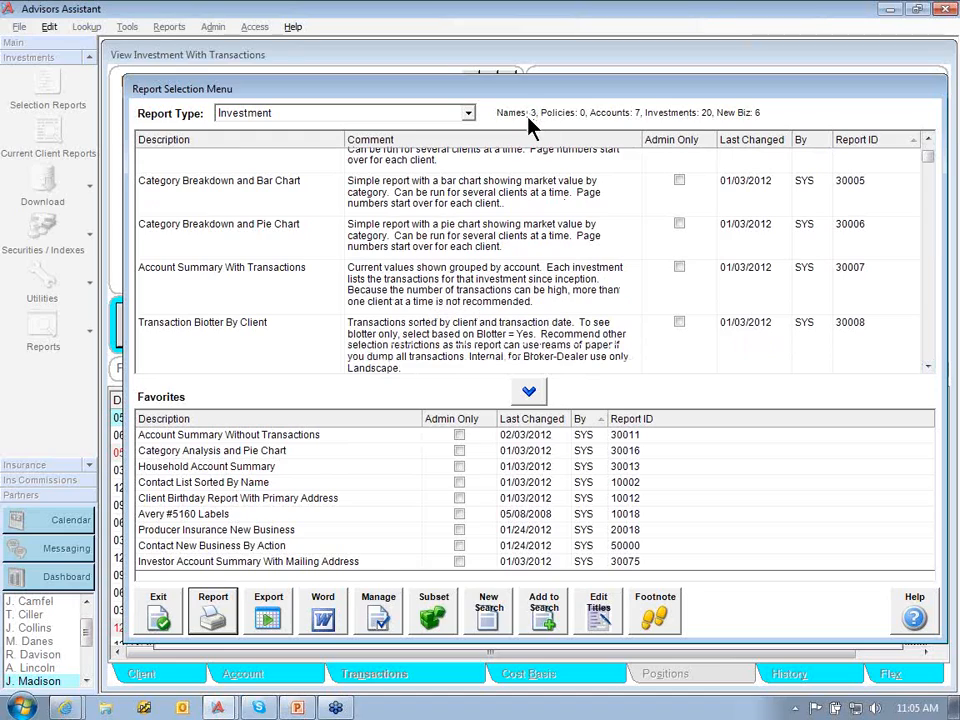
left_click(928, 366)
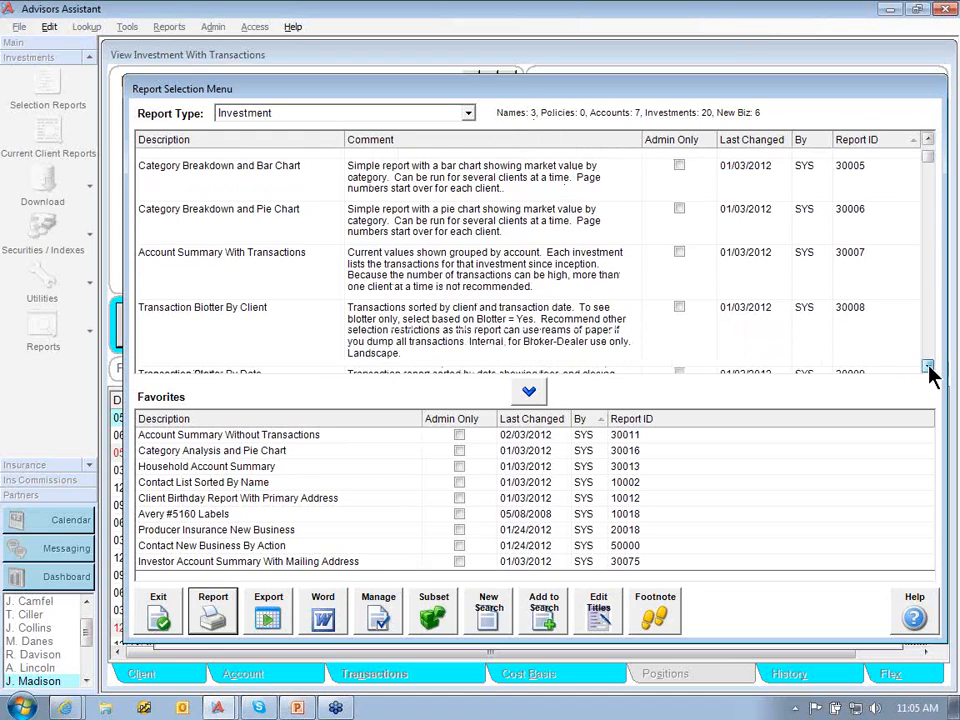
left_click(928, 366)
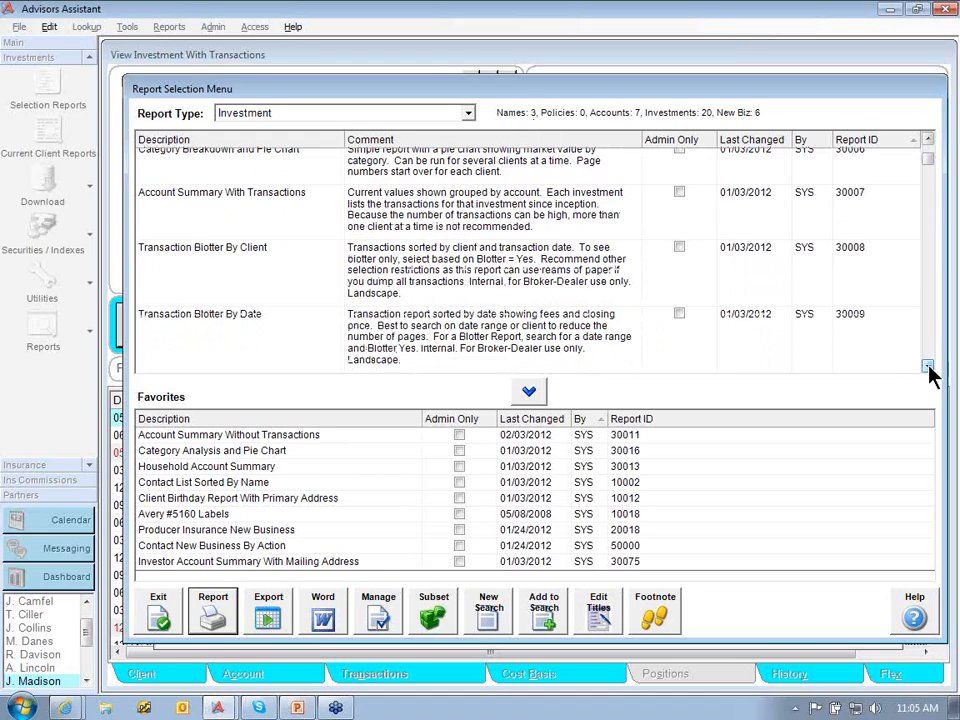
left_click(928, 366)
left_click(928, 366)
left_click(928, 366)
left_click(928, 366)
left_click(928, 366)
left_click(928, 366)
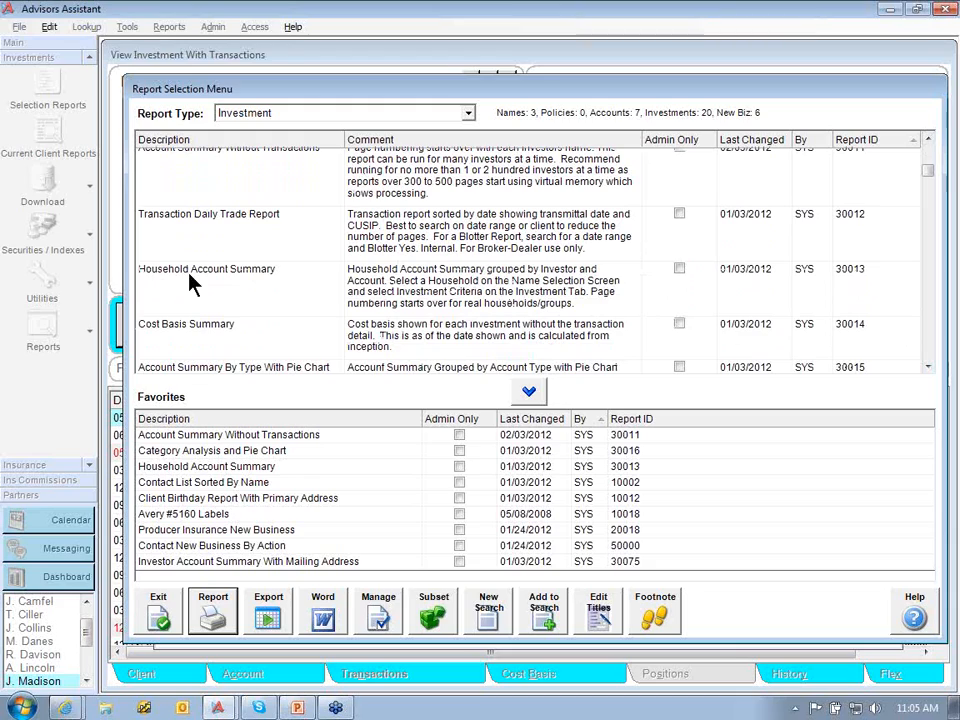
left_click(928, 366)
left_click(928, 366)
left_click(928, 366)
left_click(928, 366)
left_click(928, 366)
left_click(928, 366)
left_click(928, 366)
left_click(928, 366)
left_click(928, 366)
left_click(928, 366)
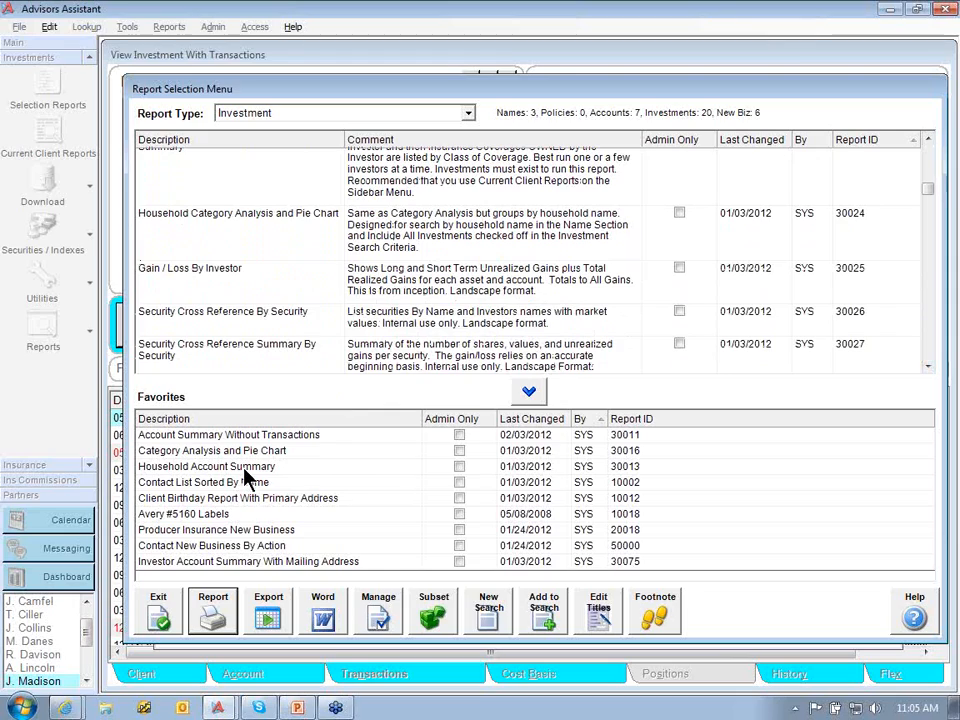
Run the Household Account Summary report from the favorites, review it through the family totals on page 2, and close it.
left_click(198, 468)
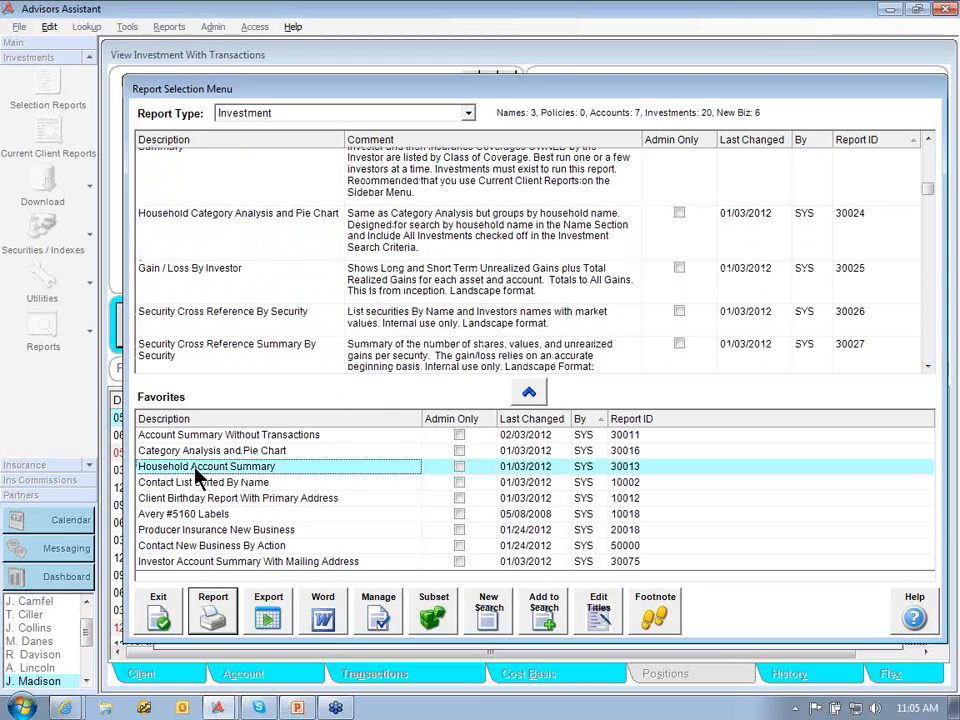
double_click(250, 475)
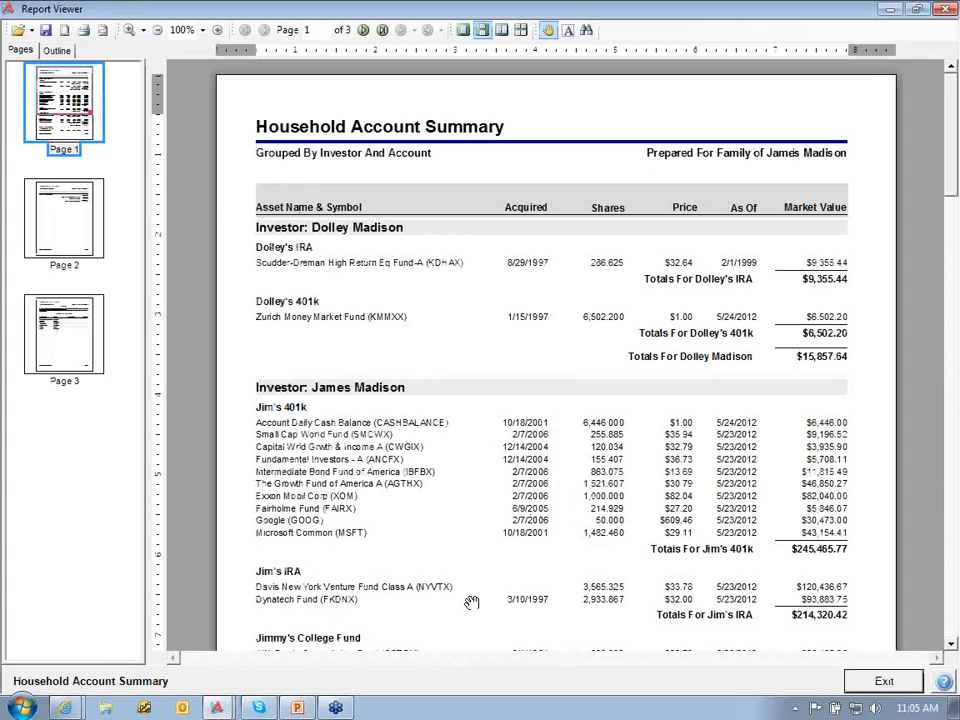
left_click(951, 644)
left_click(951, 644)
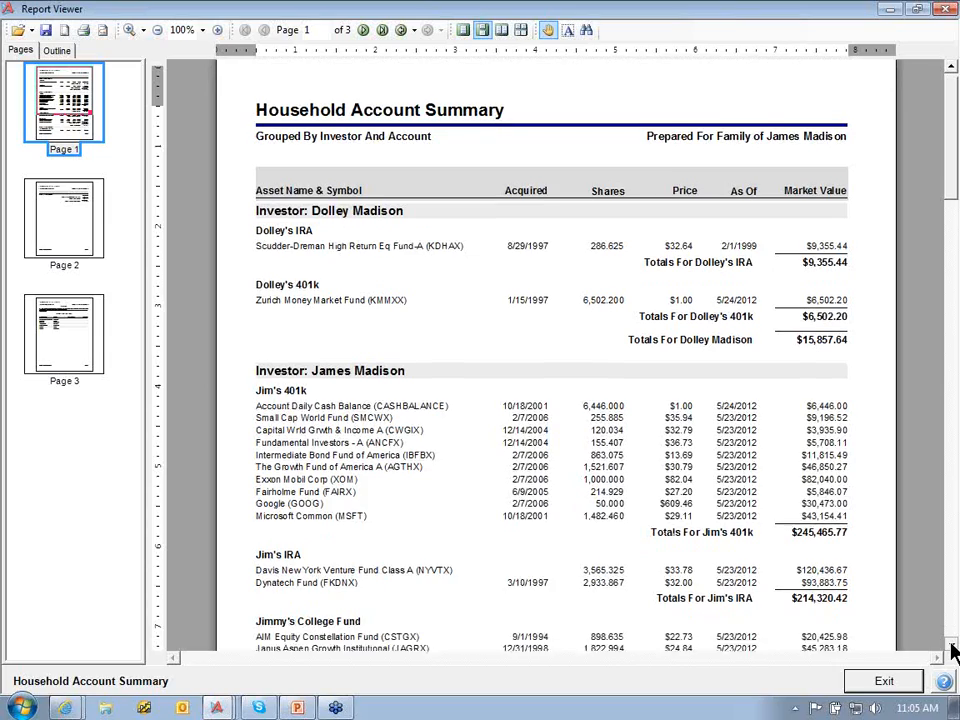
scroll(951, 648, "down", 2)
scroll(951, 648, "down", 4)
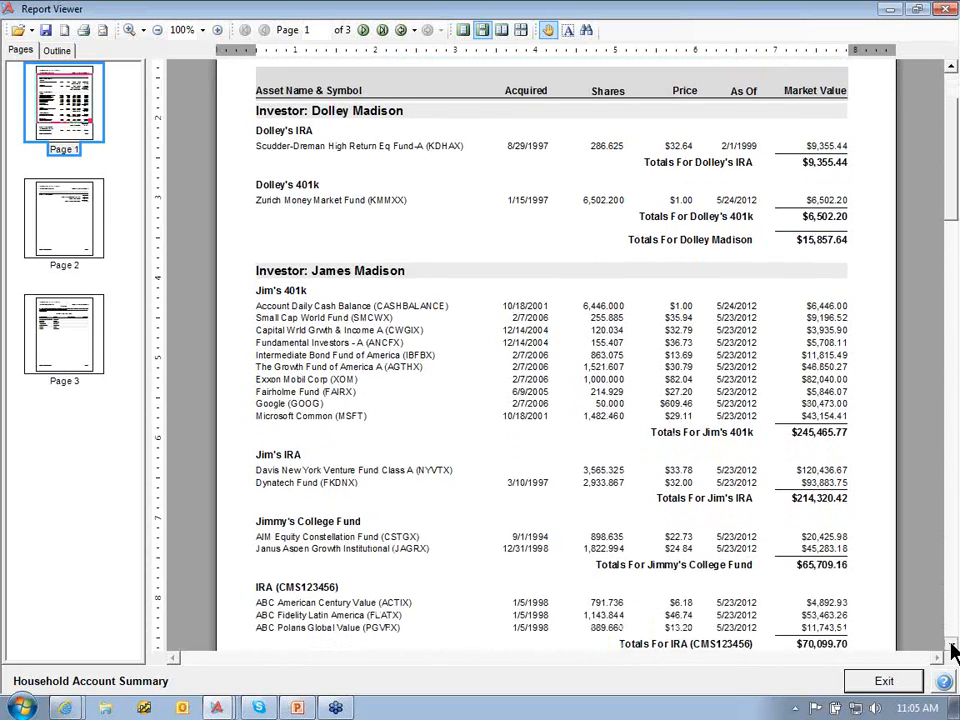
scroll(951, 648, "down", 6)
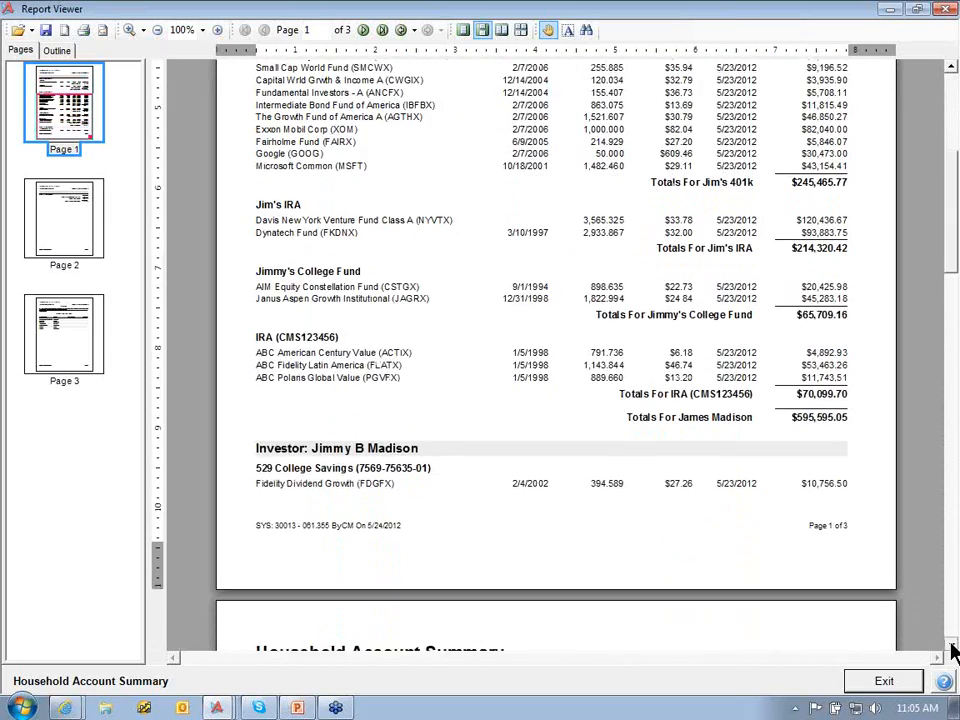
scroll(951, 648, "down", 3)
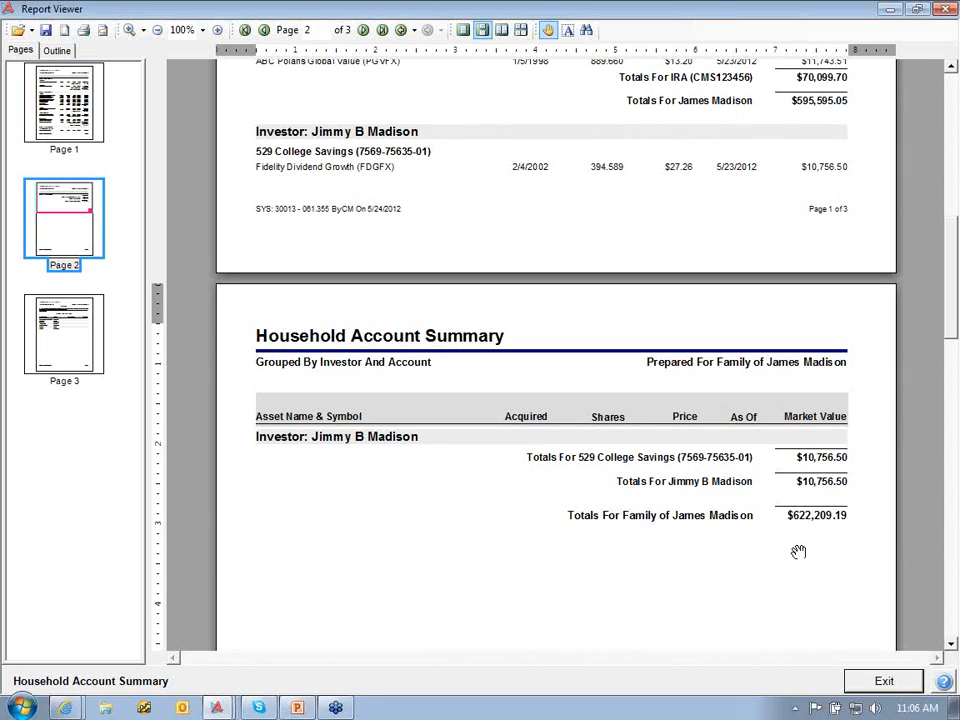
left_click(884, 683)
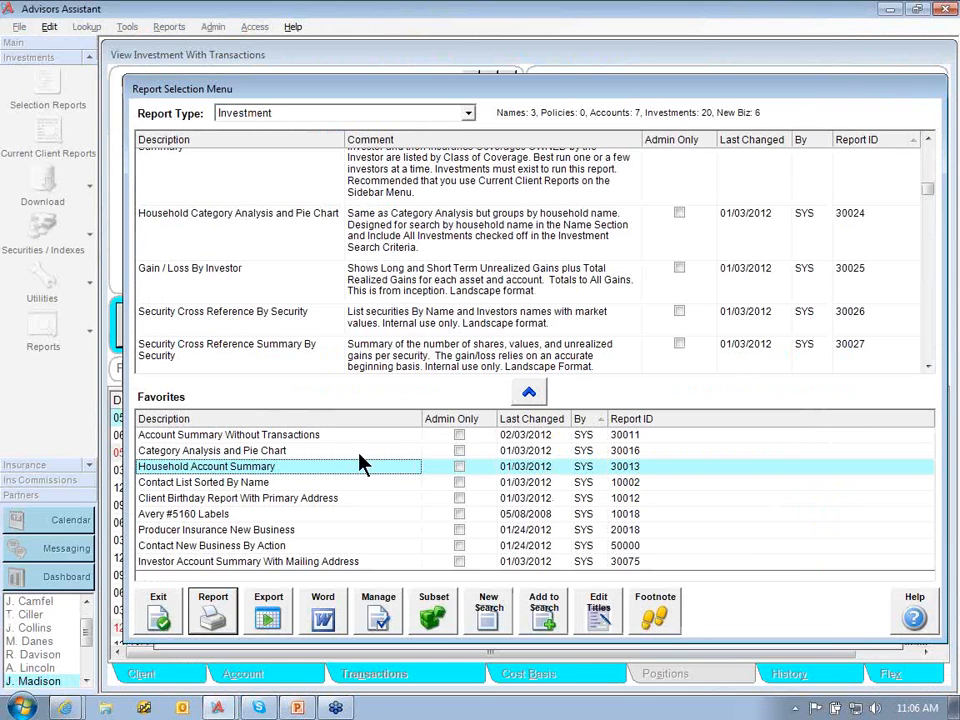
Return to the client's investment accounts, run the Account Summary report with pie chart from there, and close it.
left_click(156, 622)
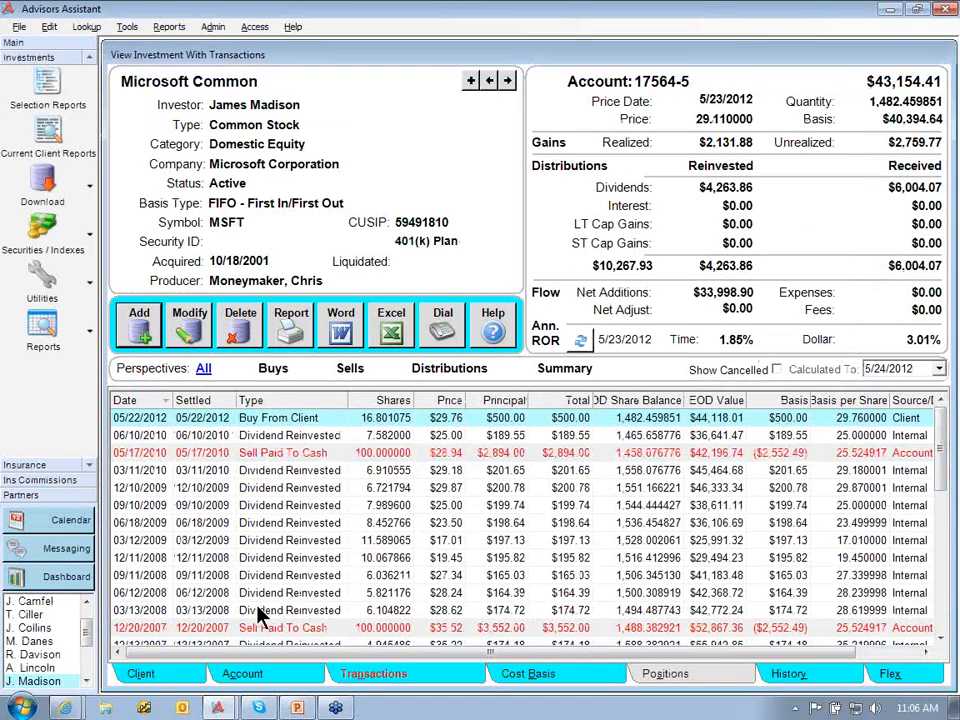
left_click(187, 673)
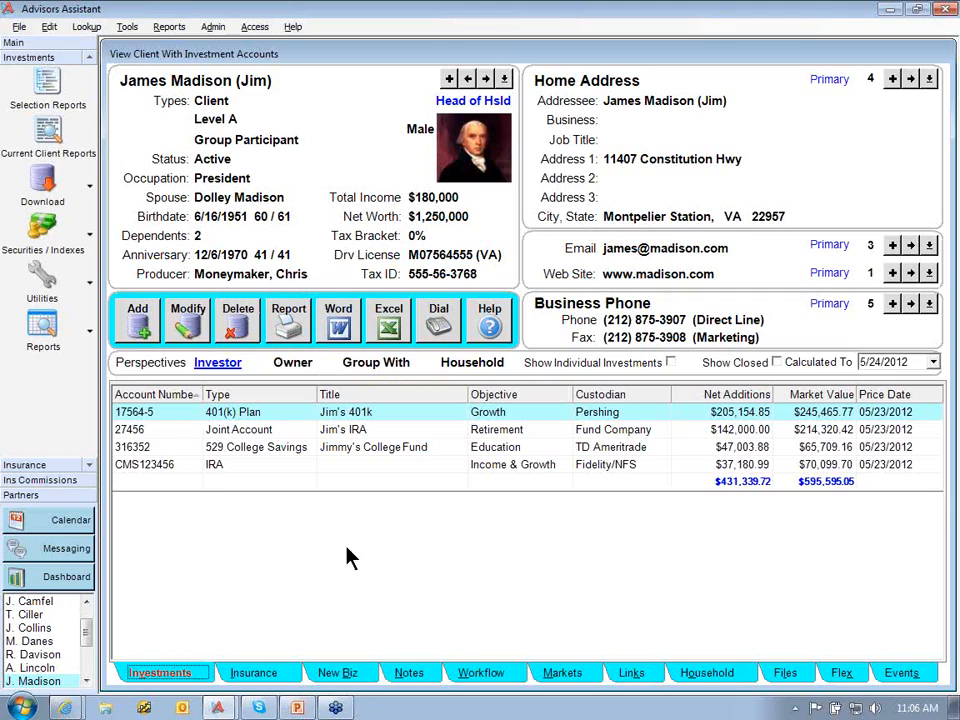
left_click(288, 326)
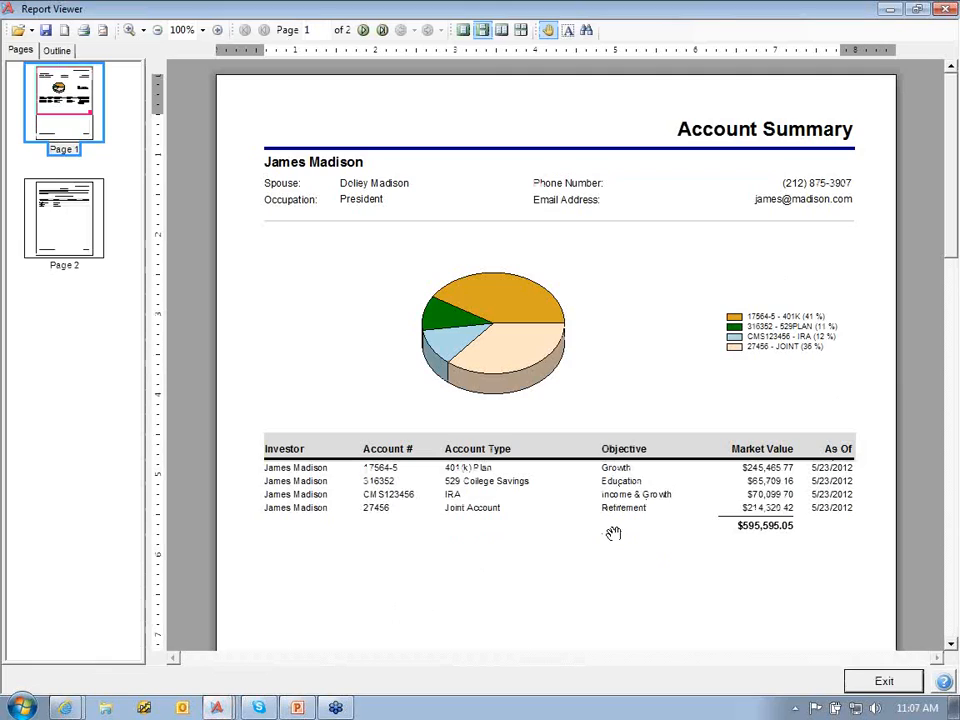
left_click(885, 683)
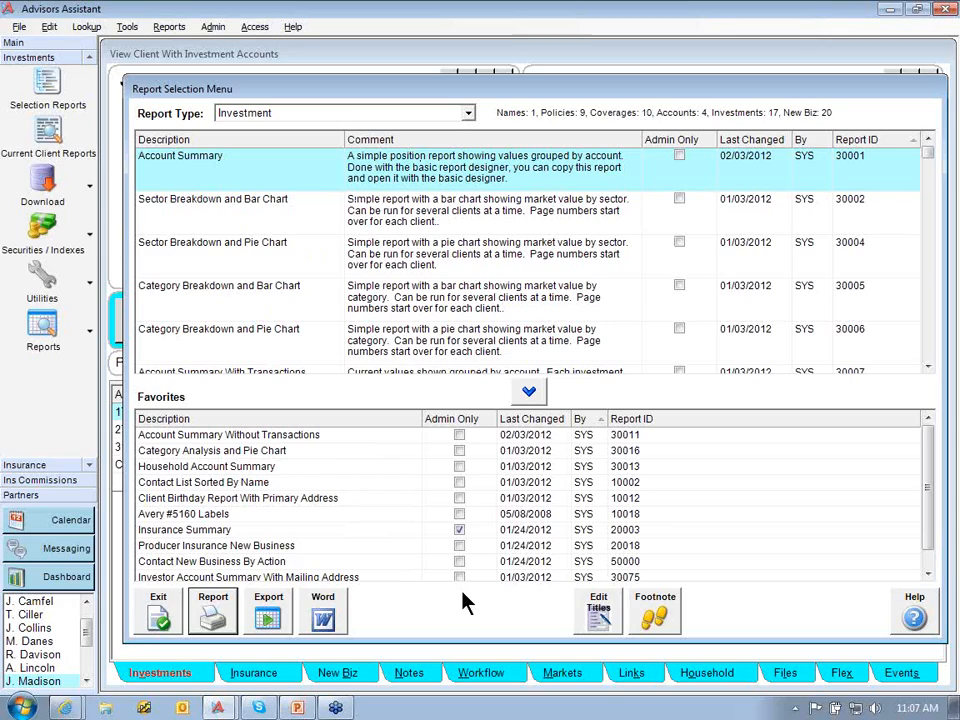
Run Account Summary Without Transactions for the current client, review it through the custodian contact information on page 2, and close it.
left_click(323, 443)
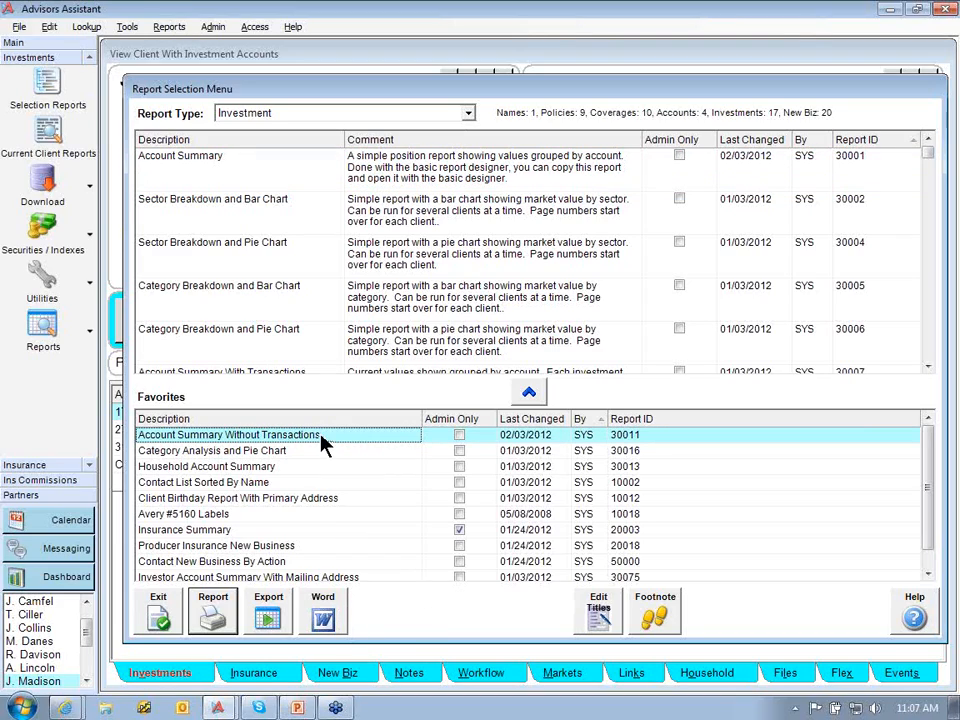
double_click(154, 437)
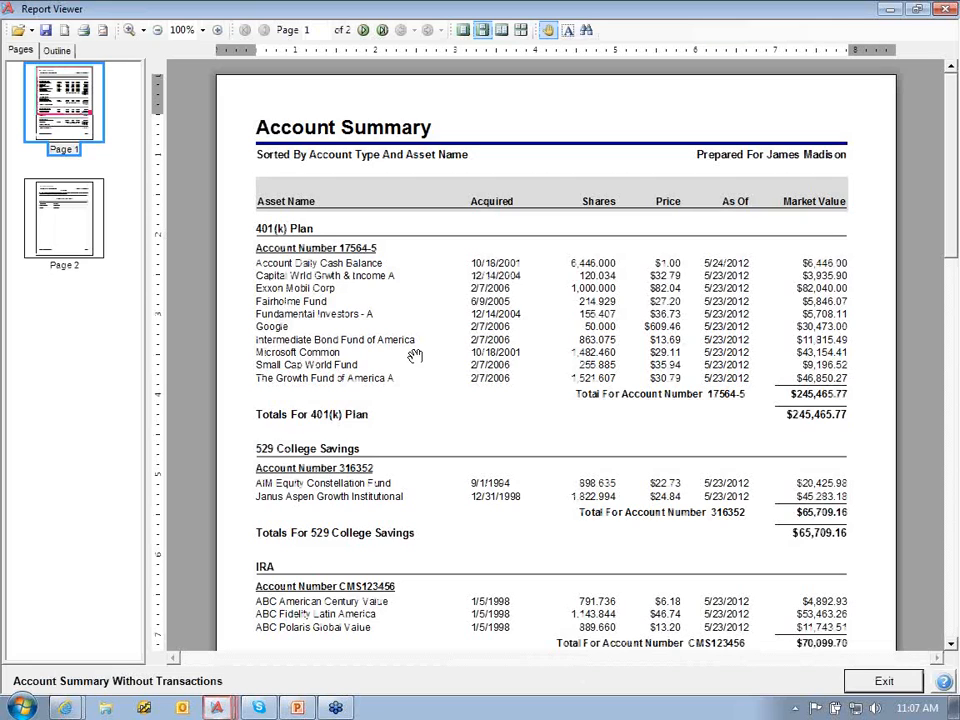
scroll(949, 653, "down", 3)
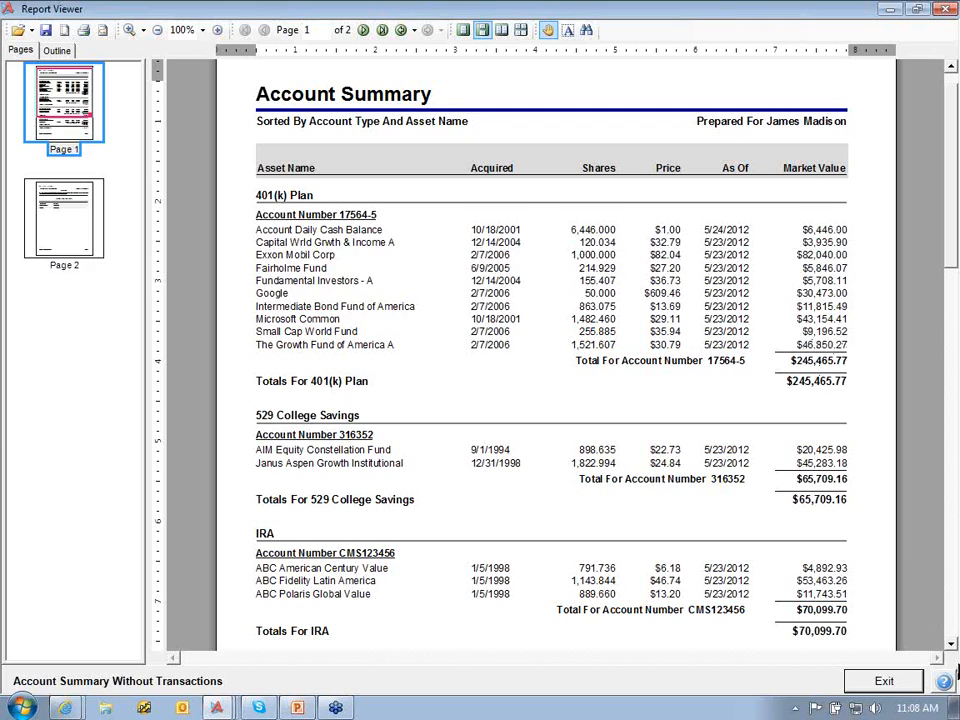
left_click(952, 645)
left_click_drag(952, 648, 952, 648)
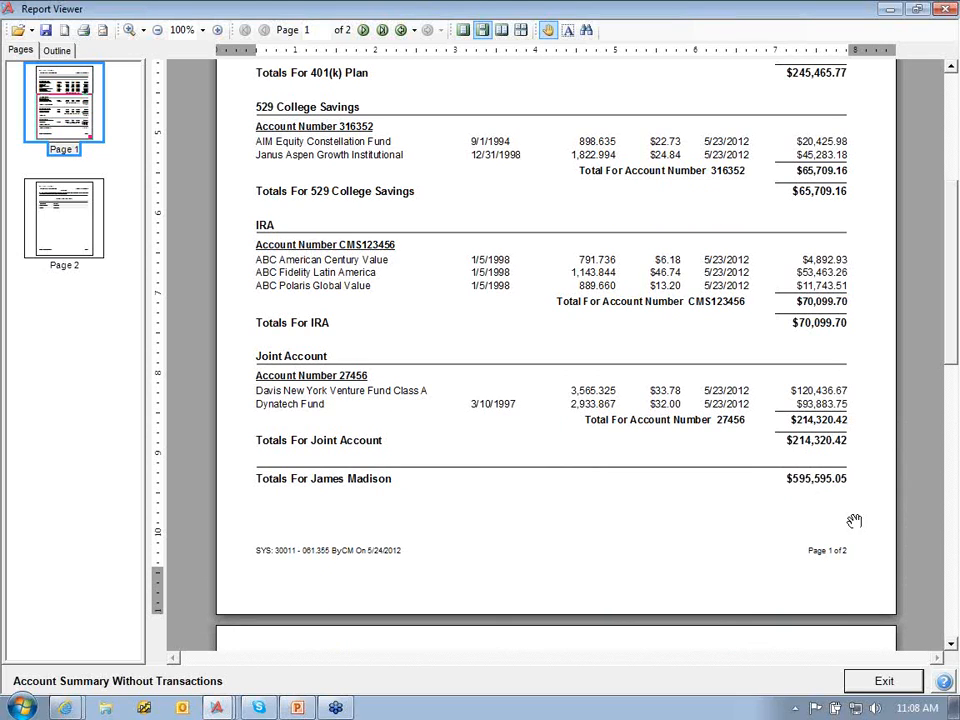
left_click_drag(951, 648, 952, 648)
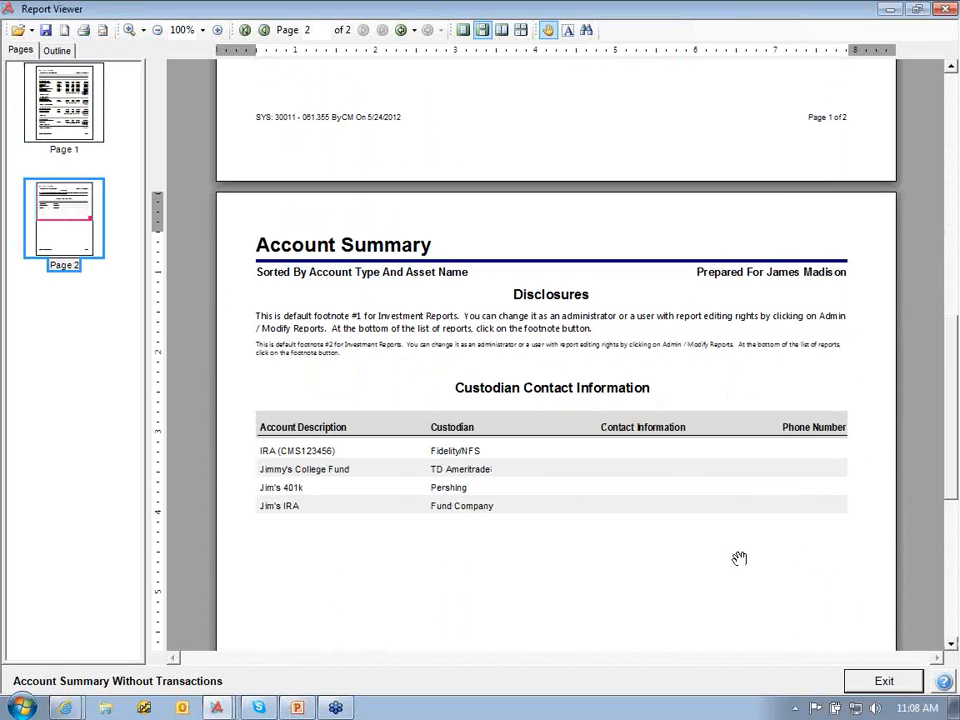
left_click(882, 681)
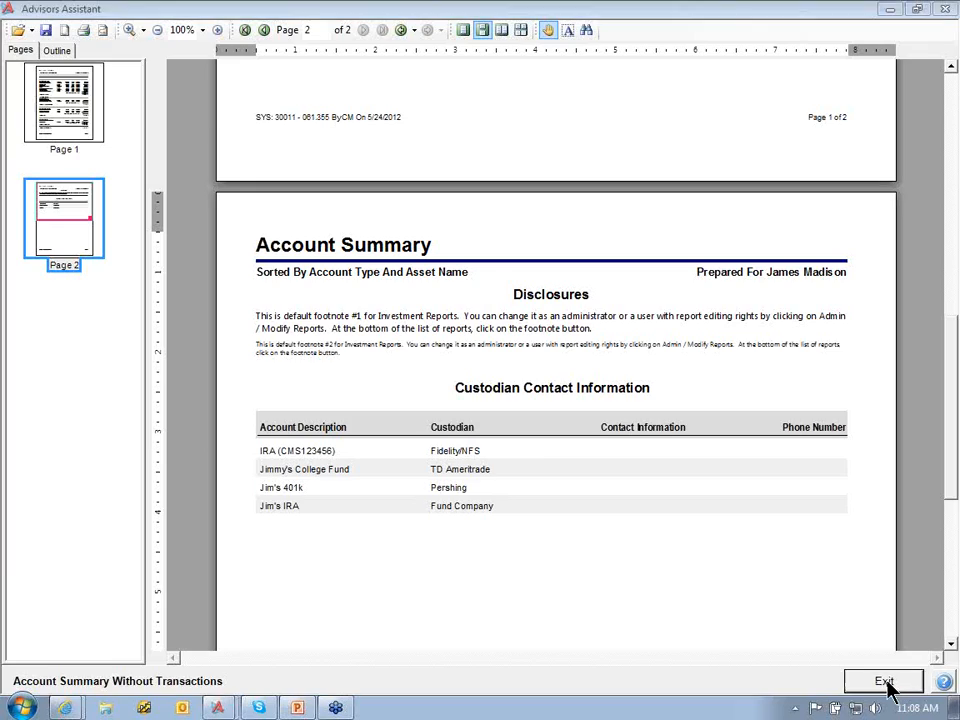
Run the Investor Account Summary With Mailing Address report, review its account values and portfolio total, and close it.
left_click(354, 578)
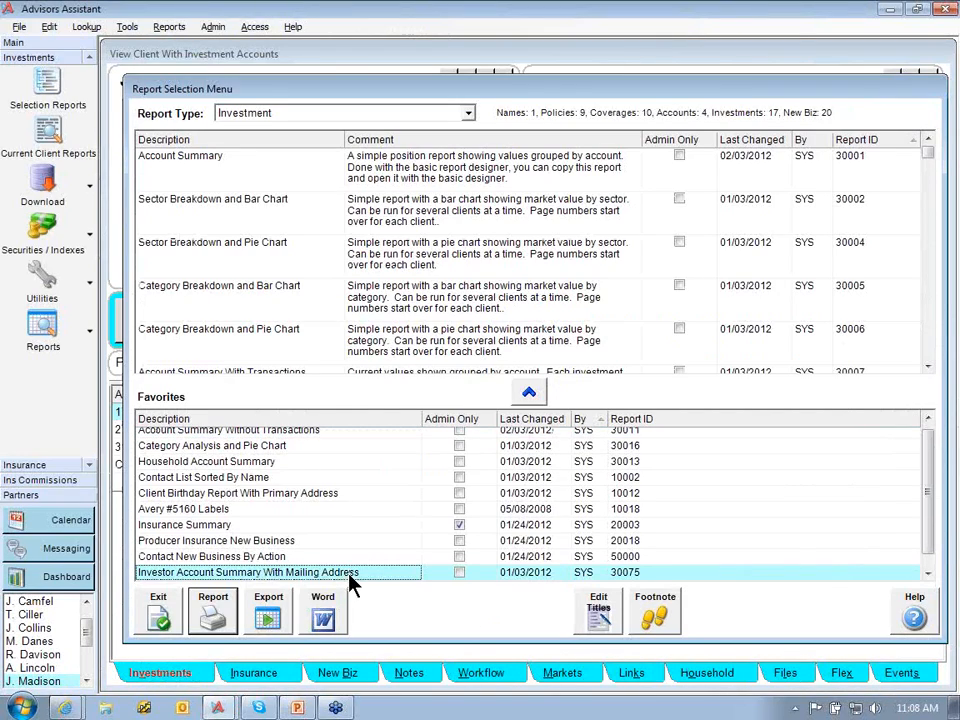
double_click(310, 576)
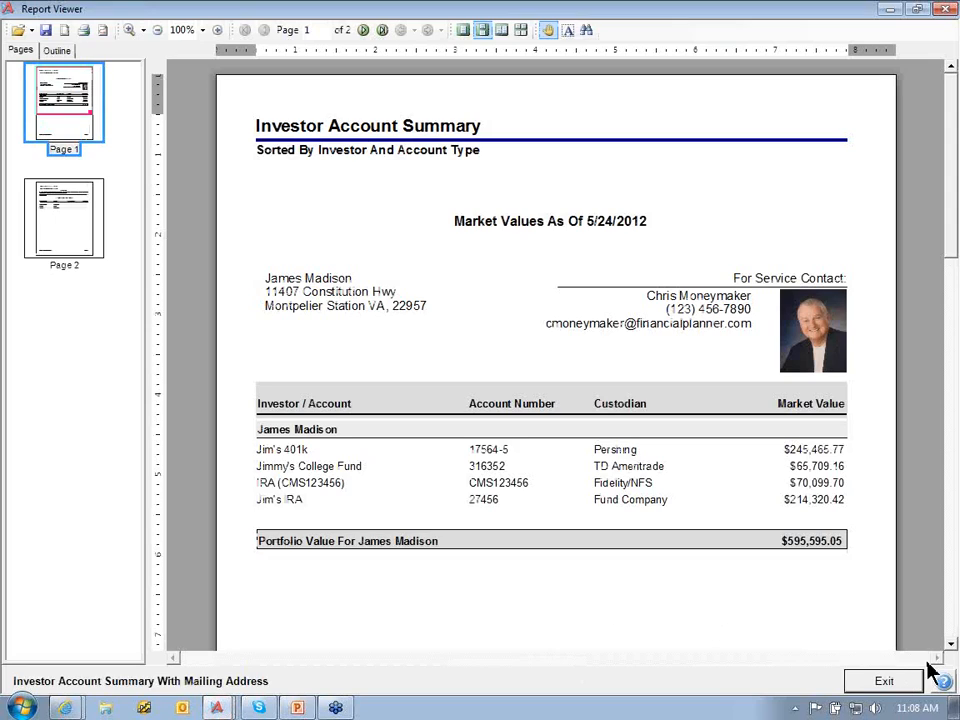
left_click(952, 645)
left_click(952, 645)
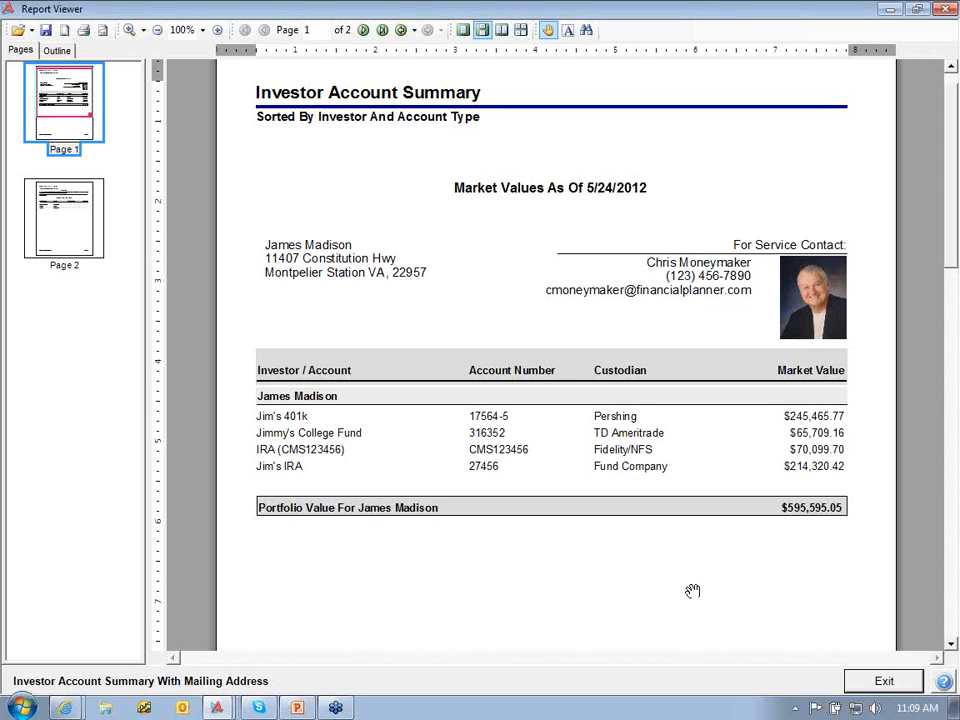
left_click(878, 681)
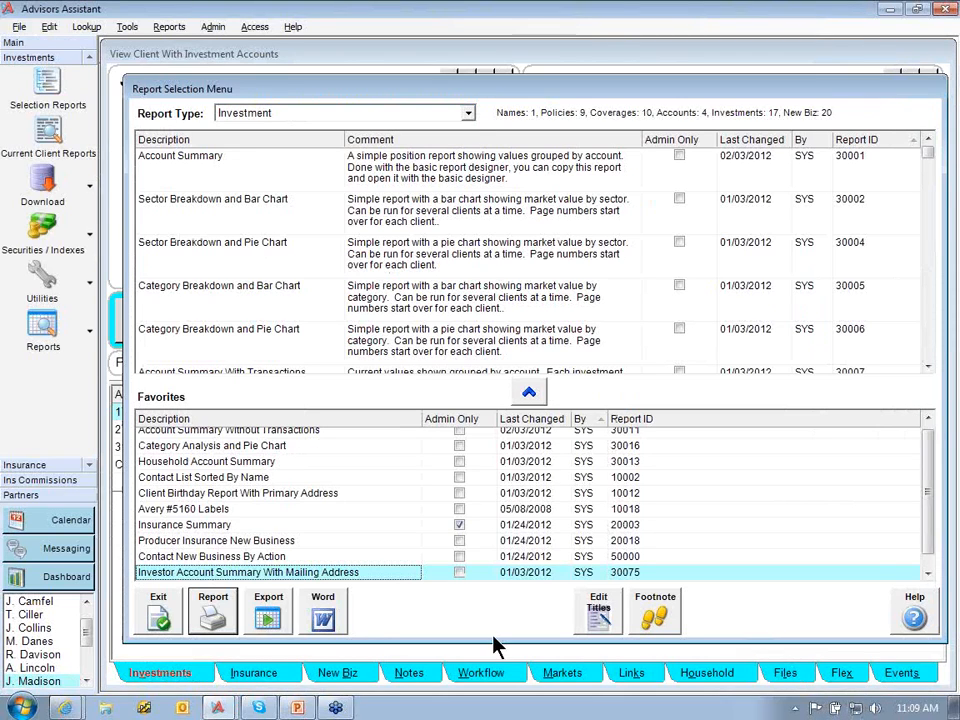
Leave the report selection menu and open the criteria for an investment Performance report.
left_click(159, 610)
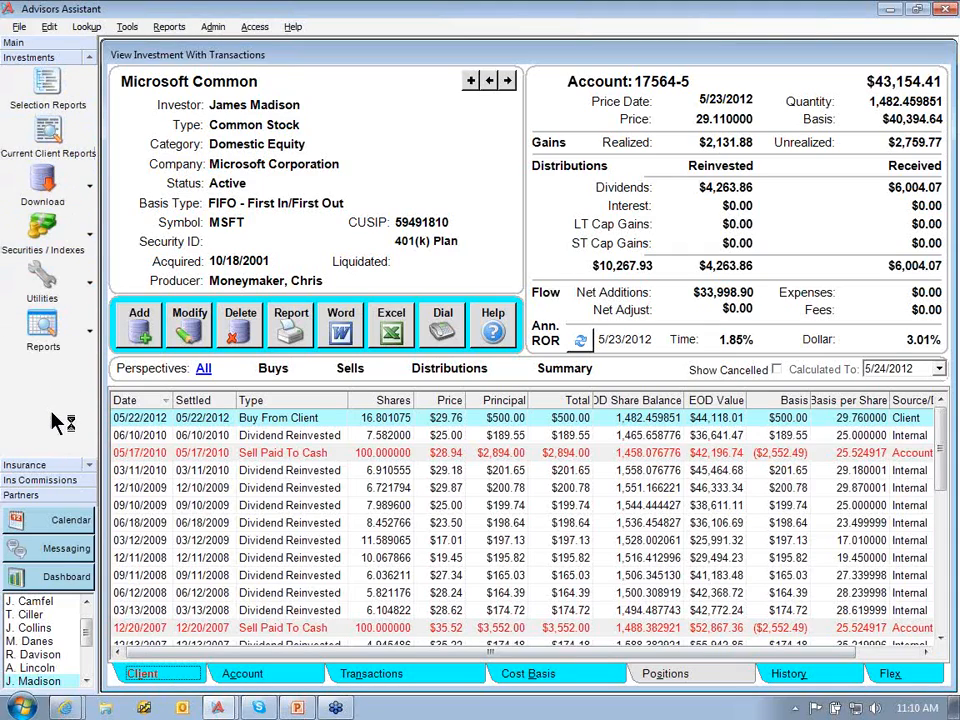
left_click(87, 332)
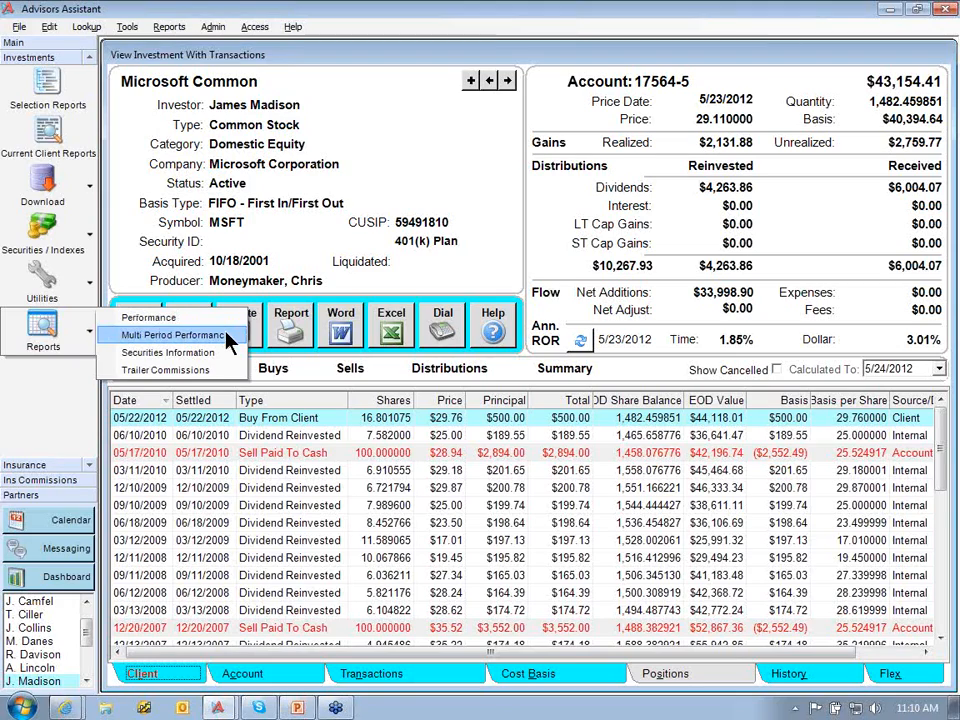
left_click(121, 317)
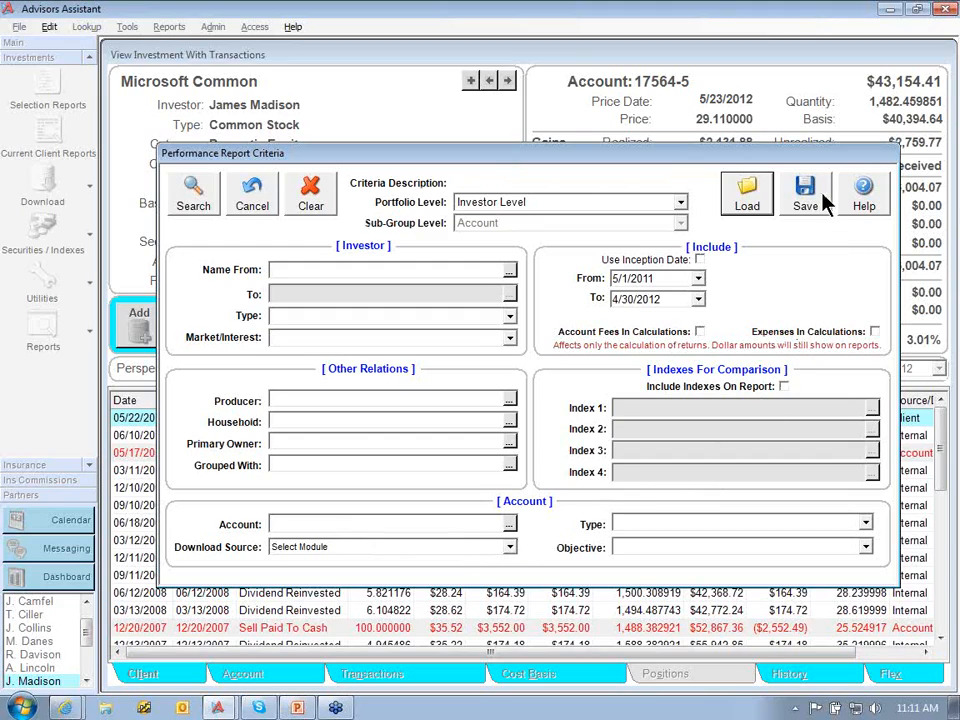
Load the saved criteria "Madison All Investments" into the performance report criteria and run the search.
left_click(745, 203)
left_click(368, 300)
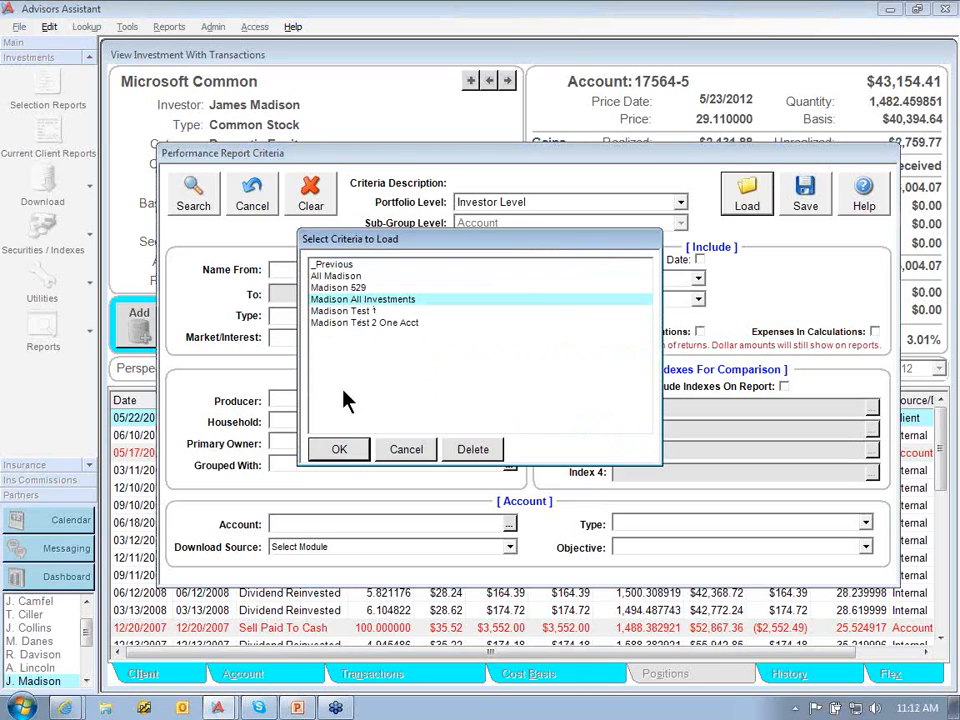
left_click(343, 448)
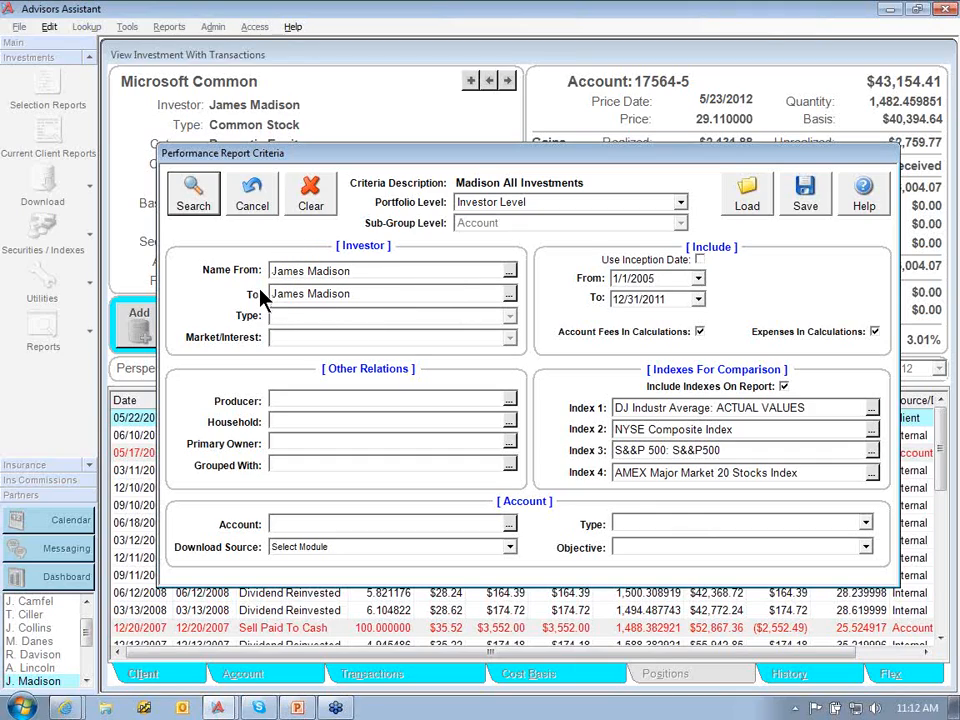
left_click(193, 193)
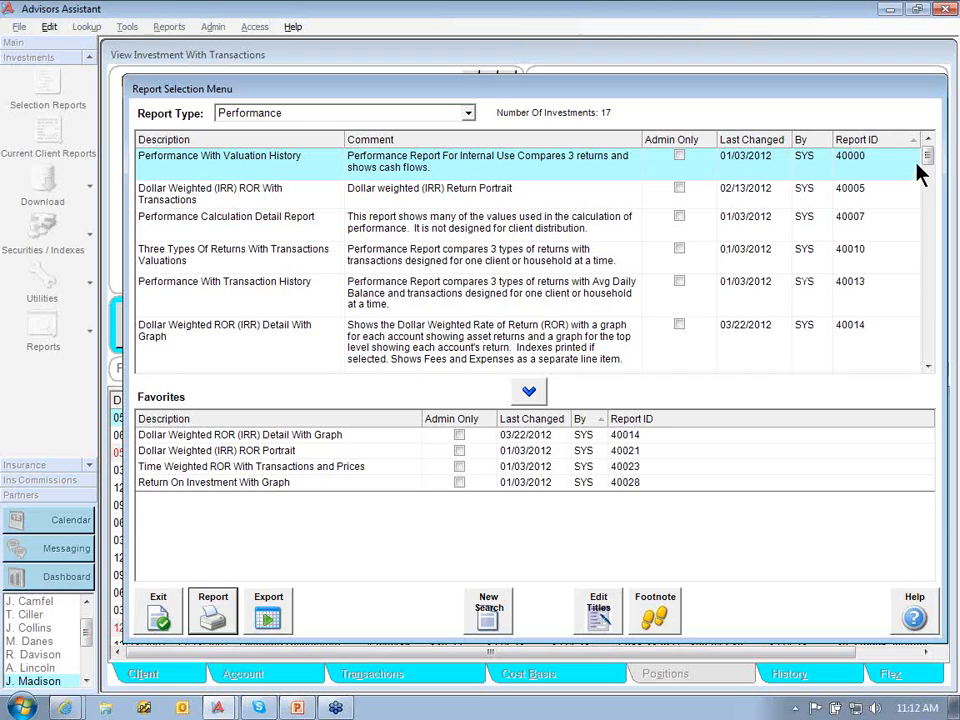
Examine the descriptions and comments of the available performance reports, including Three Types Of Returns With Transactions Valuations.
left_click_drag(925, 158, 926, 169)
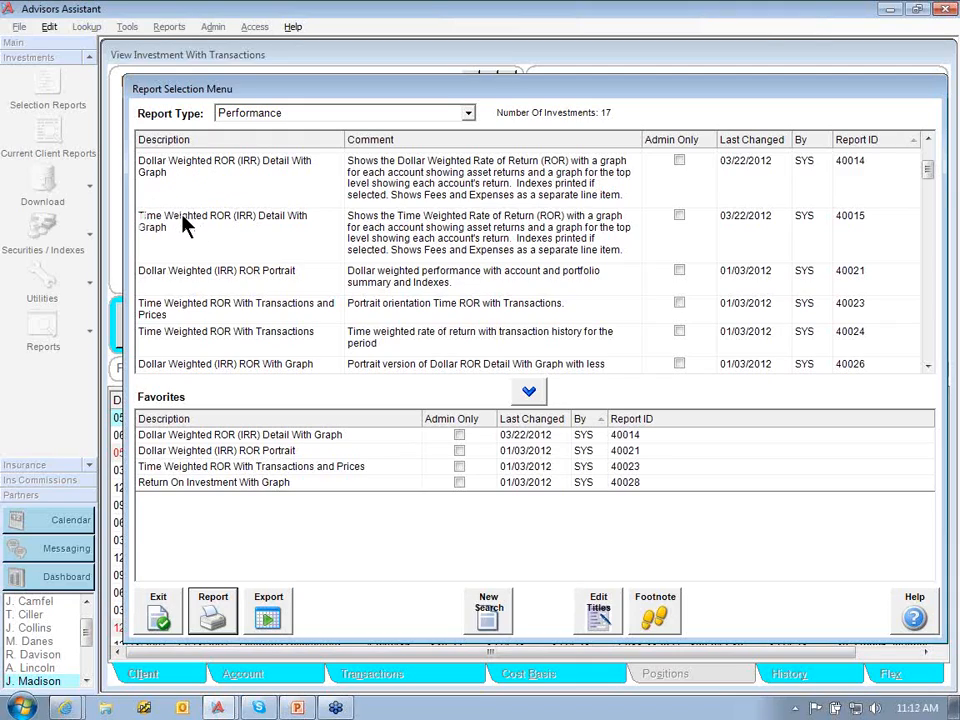
left_click(928, 366)
left_click(928, 366)
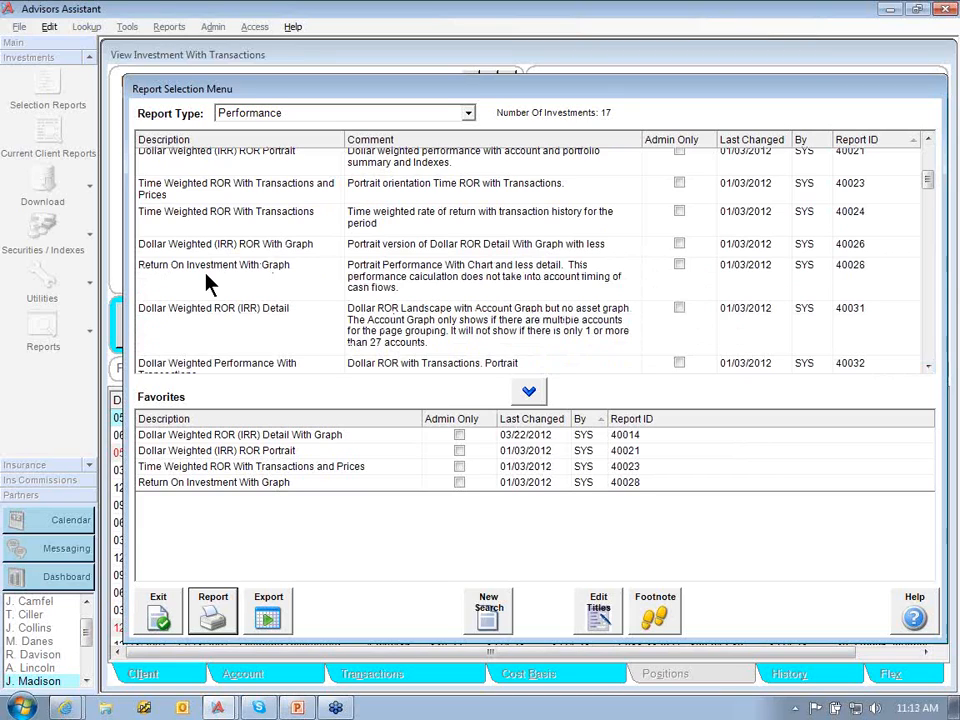
left_click_drag(928, 184, 928, 154)
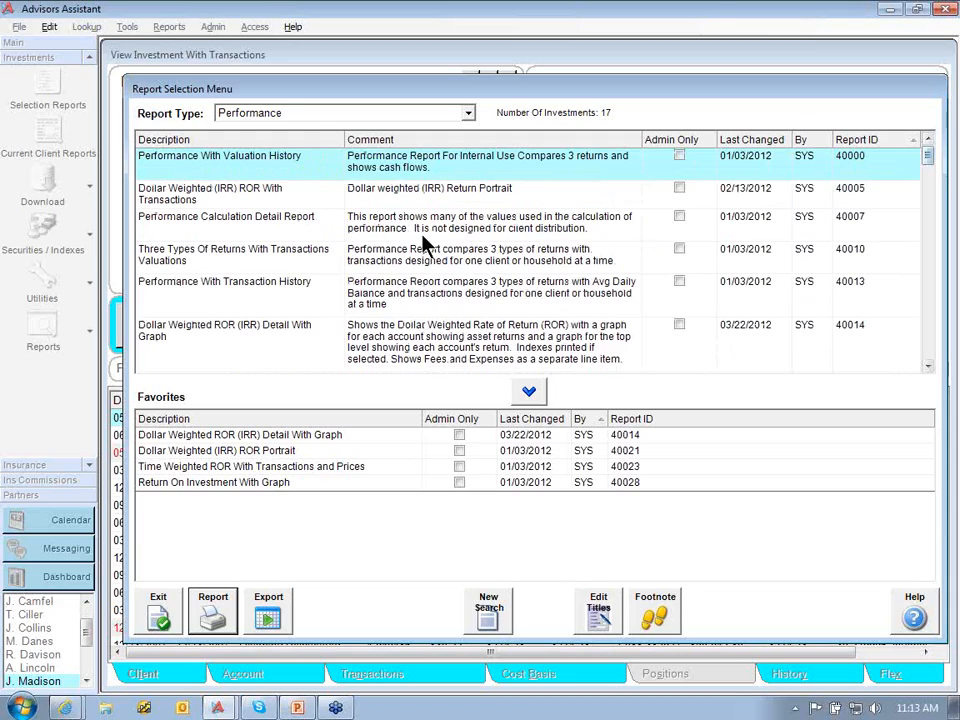
left_click(180, 260)
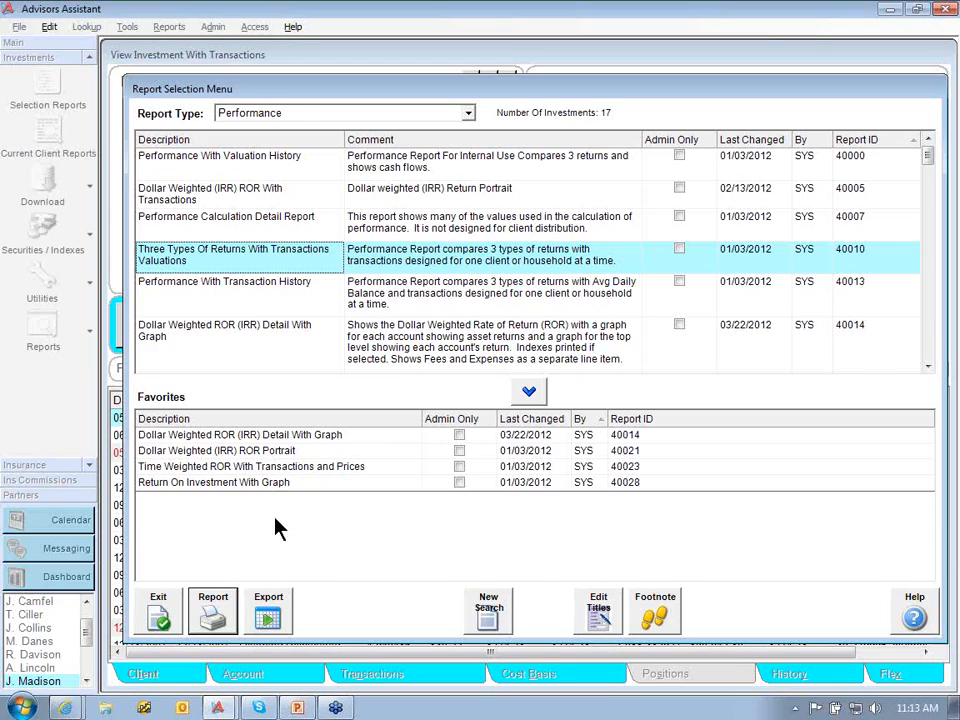
Run the favorite report Dollar Weighted (IRR) ROR Portrait and review the asset returns and account summary on page 1.
left_click(287, 455)
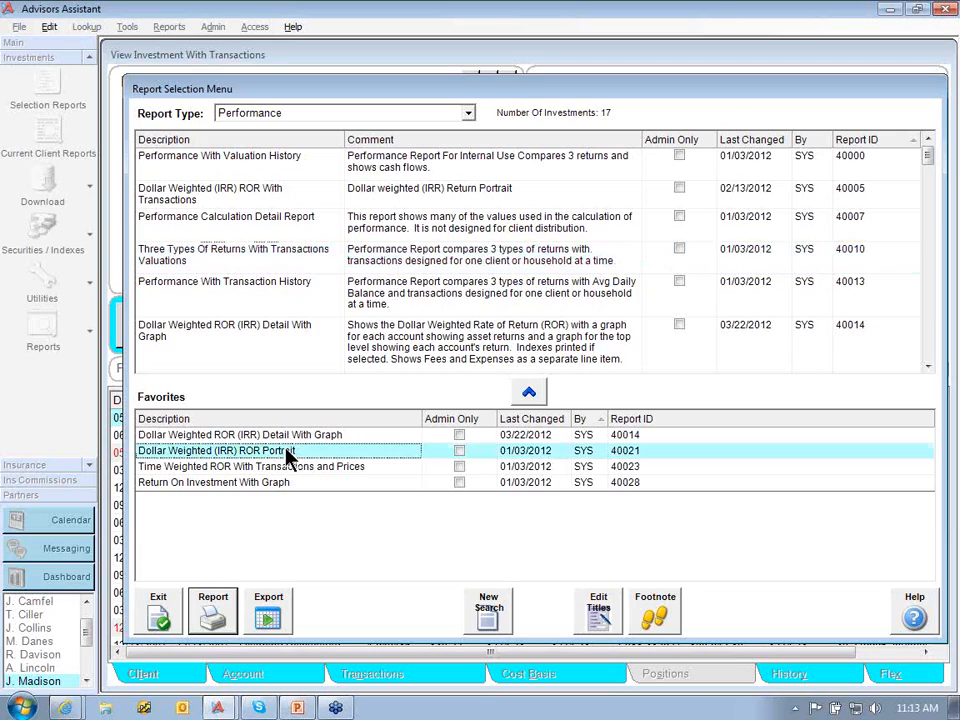
double_click(176, 455)
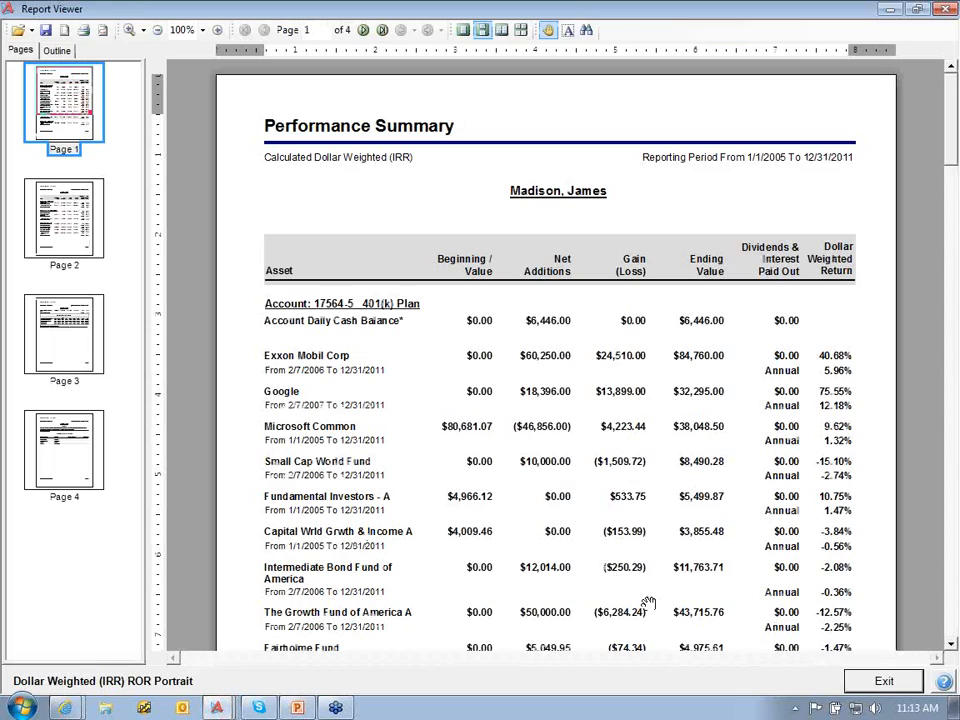
left_click(951, 645)
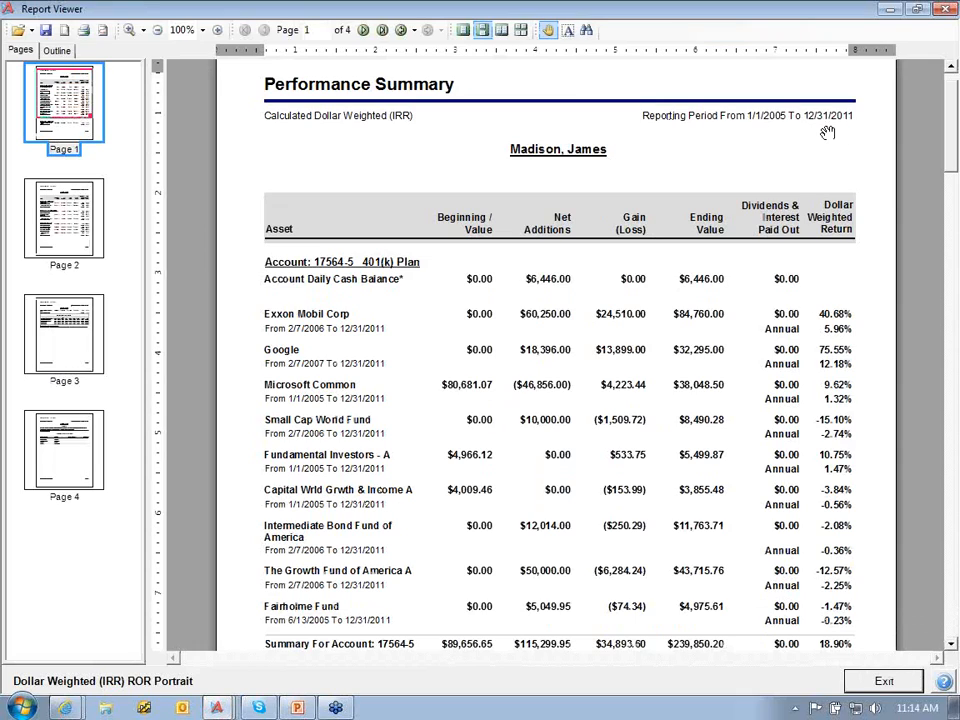
left_click(951, 645)
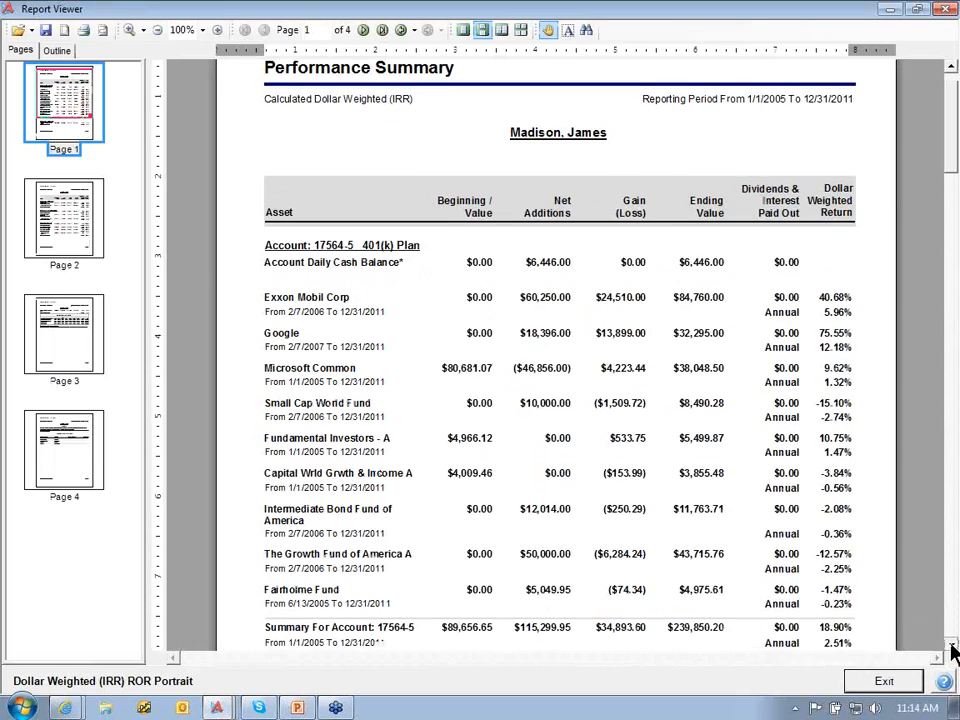
left_click(951, 645)
left_click(951, 645)
left_click(951, 645)
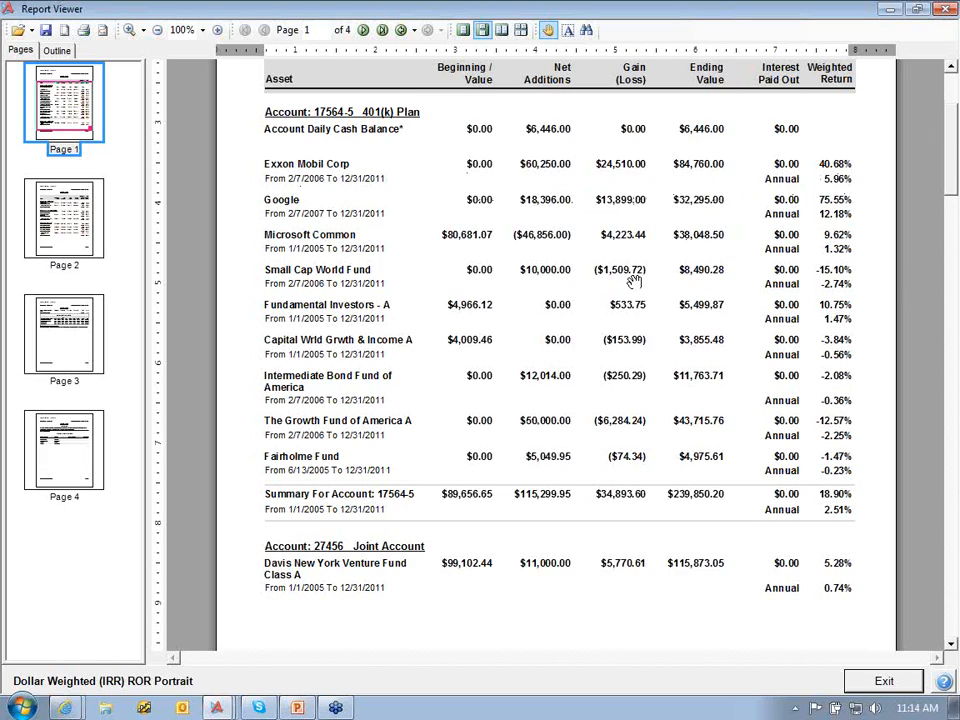
left_click_drag(624, 390, 626, 428)
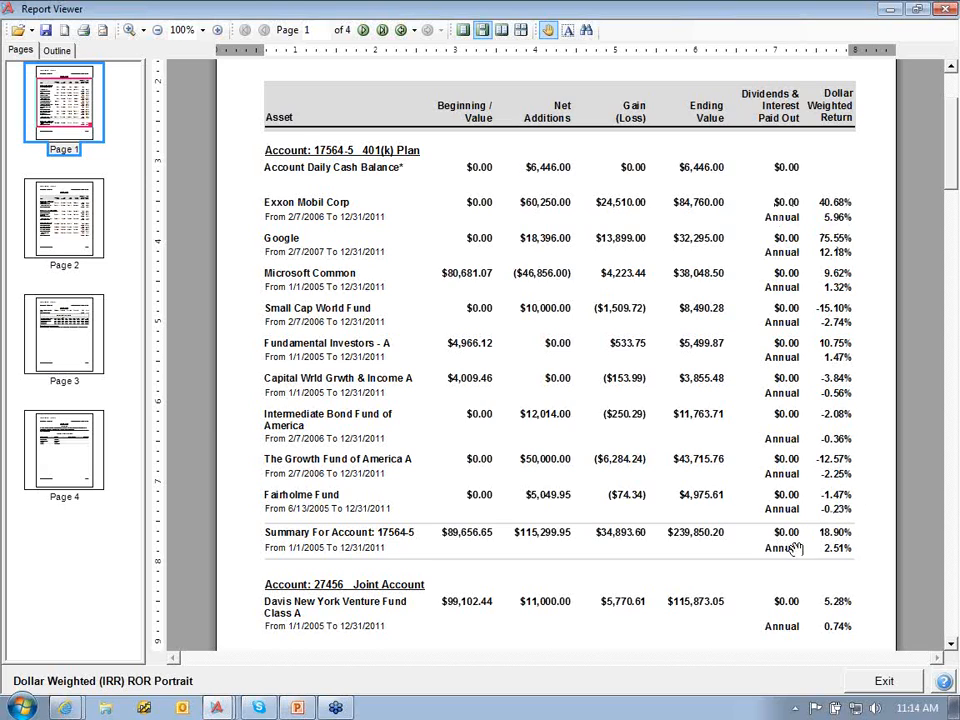
left_click_drag(838, 567, 772, 104)
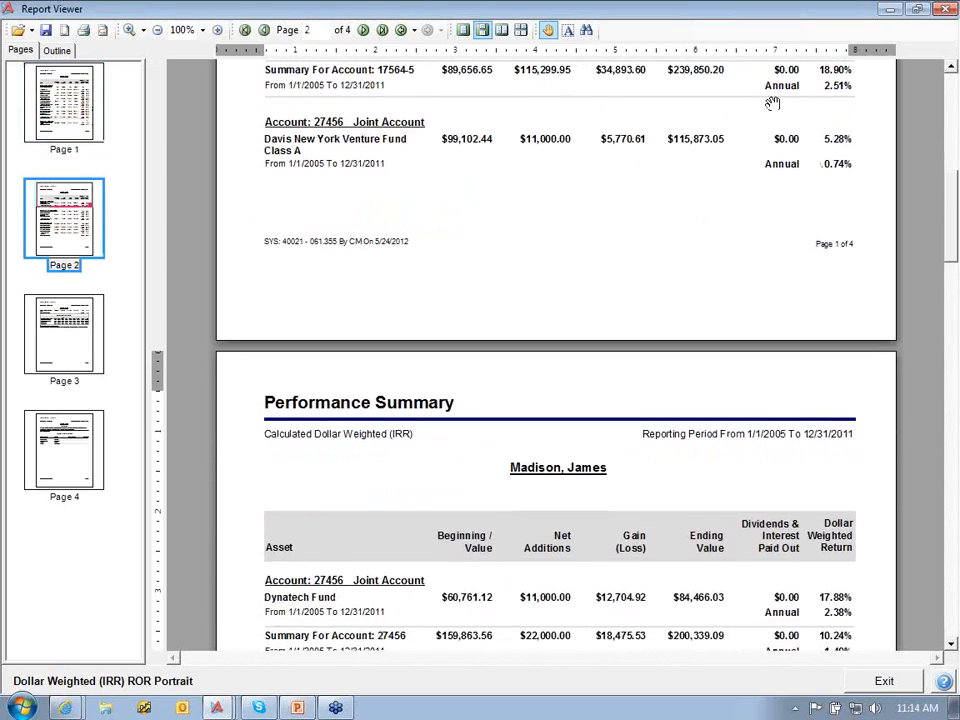
Review the investor totals and Selected Index Performance on page 3 at 125% zoom, and close the report.
left_click(60, 308)
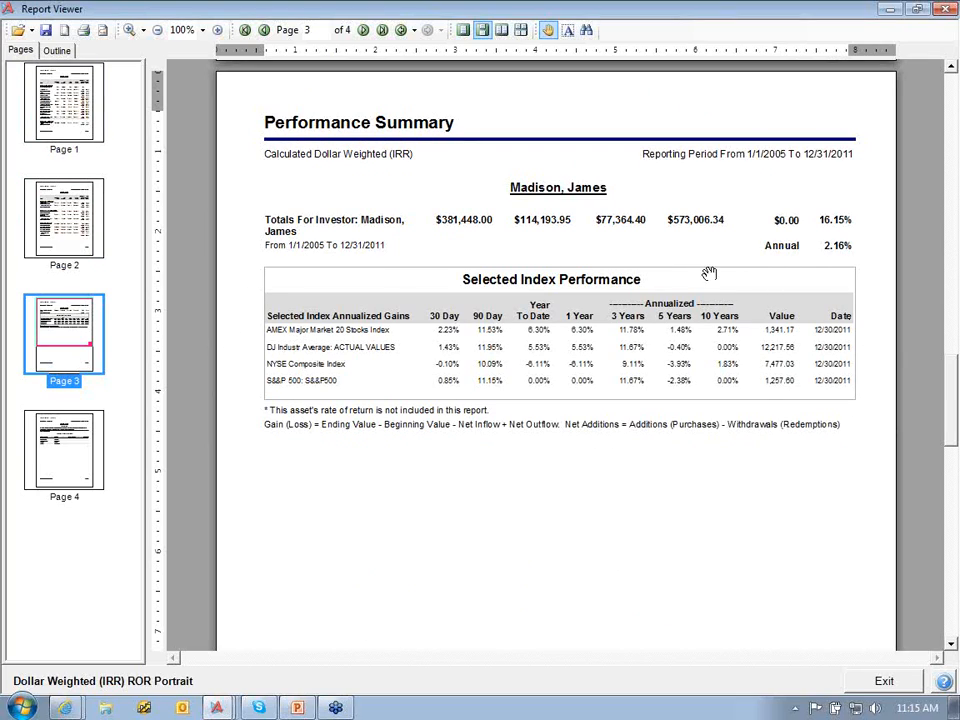
left_click(217, 31)
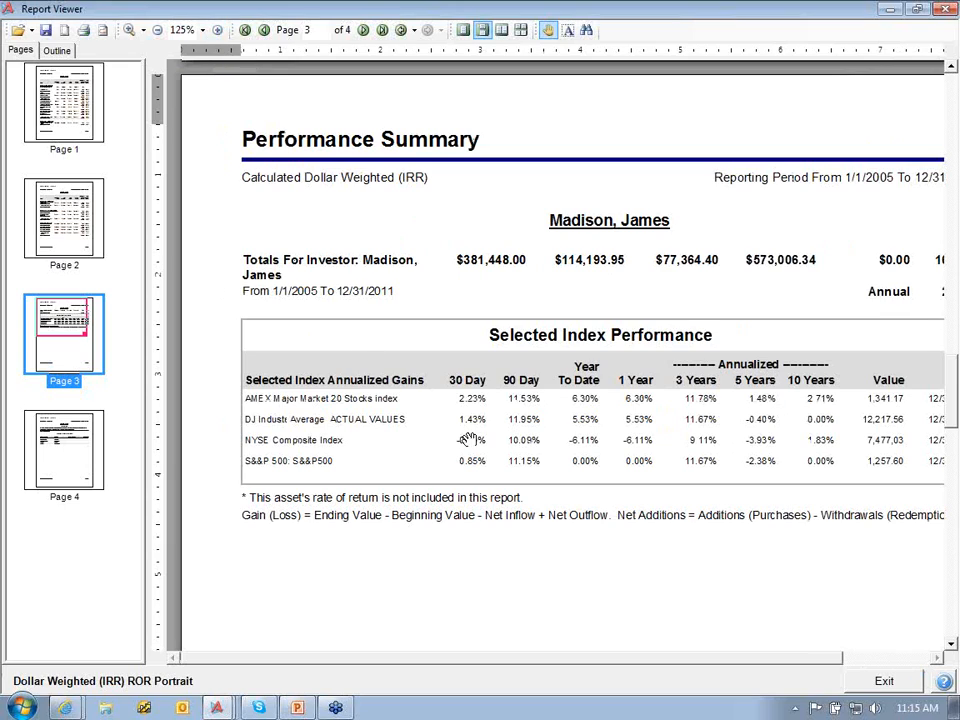
left_click_drag(776, 570, 724, 568)
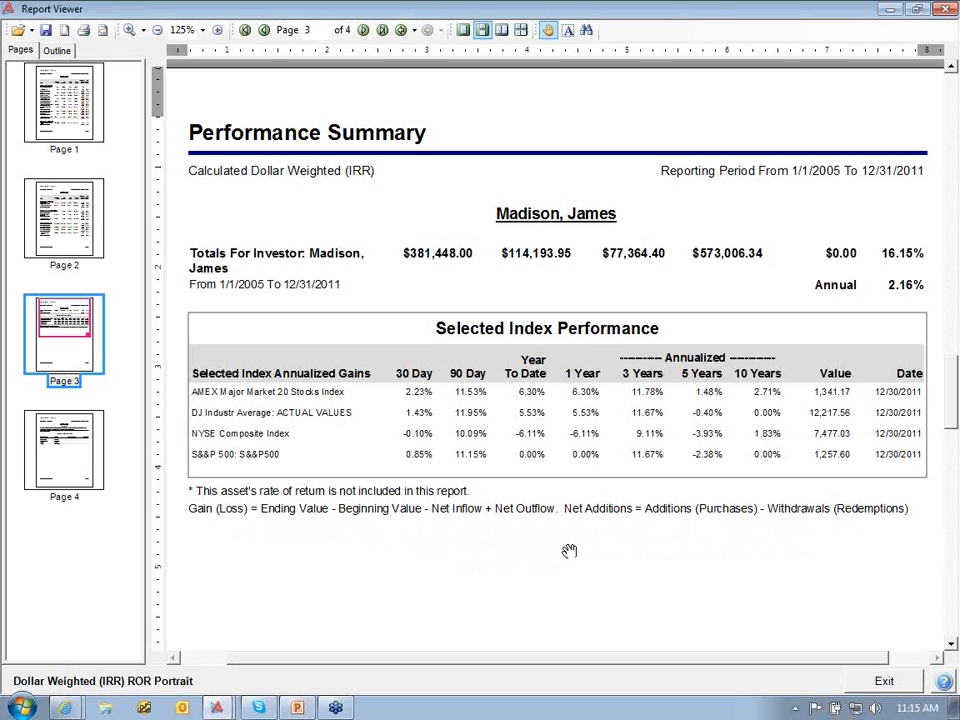
left_click(888, 686)
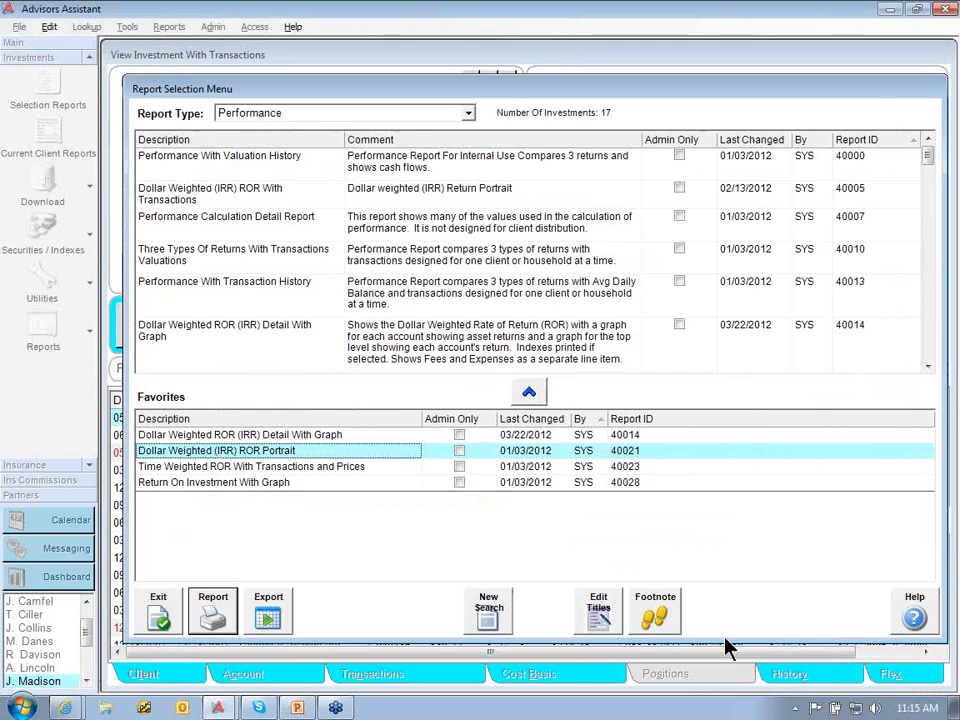
Run the favorite report Dollar Weighted ROR (IRR) Detail With Graph and shrink the page thumbnails to show the full page width.
double_click(280, 436)
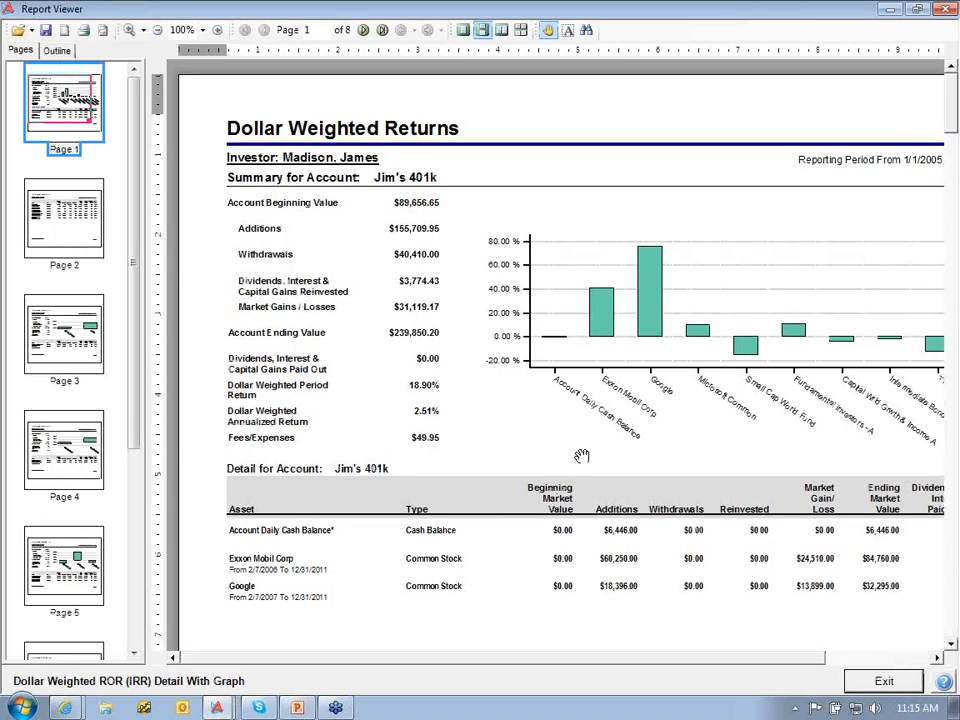
left_click_drag(581, 456, 528, 437)
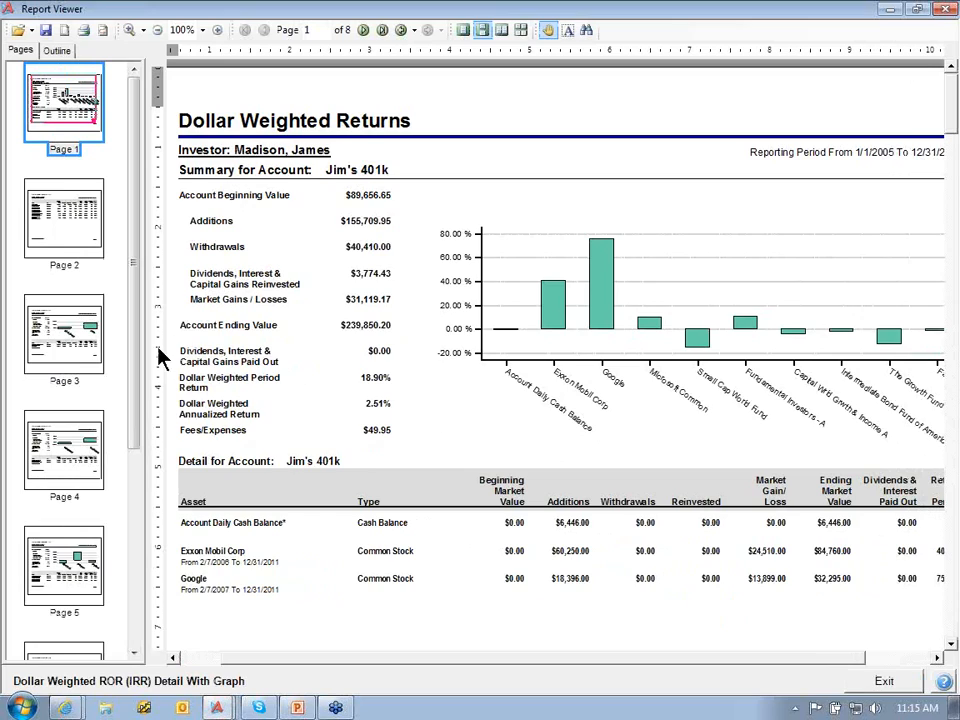
left_click_drag(144, 350, 27, 349)
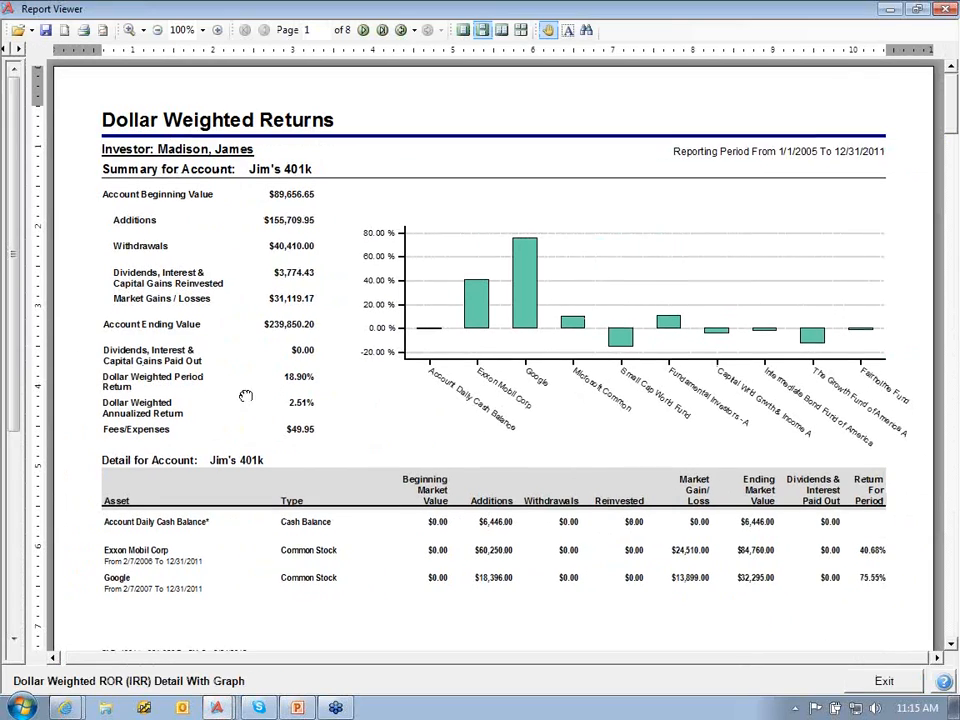
left_click_drag(218, 390, 216, 355)
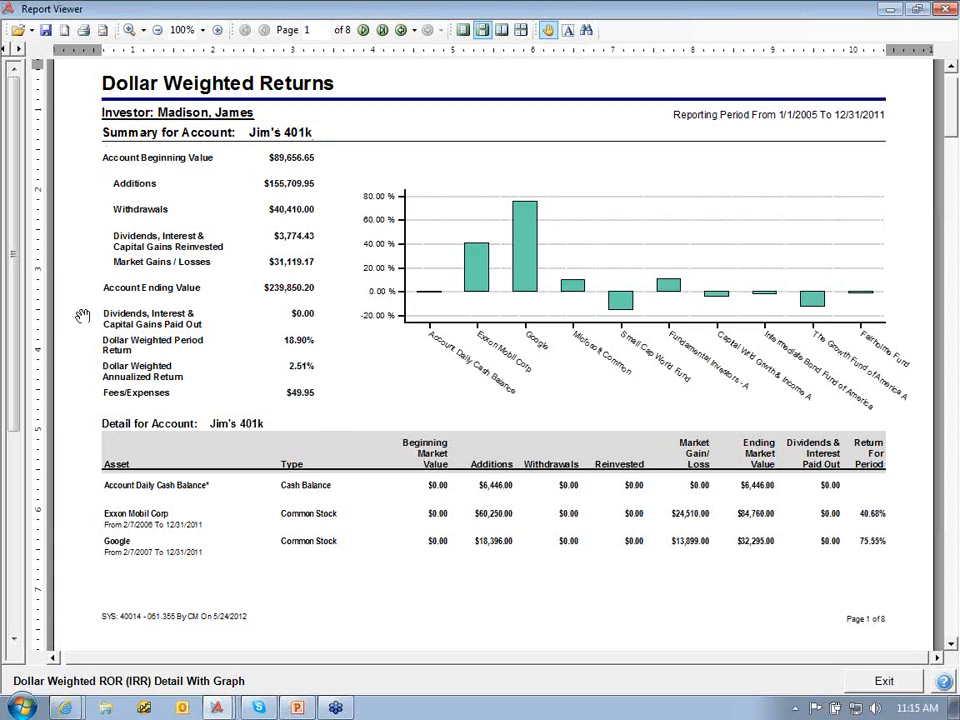
Examine the 401k account's summary values, returns graph and asset detail on page 1 at 125% zoom.
left_click(220, 33)
left_click_drag(692, 456, 643, 441)
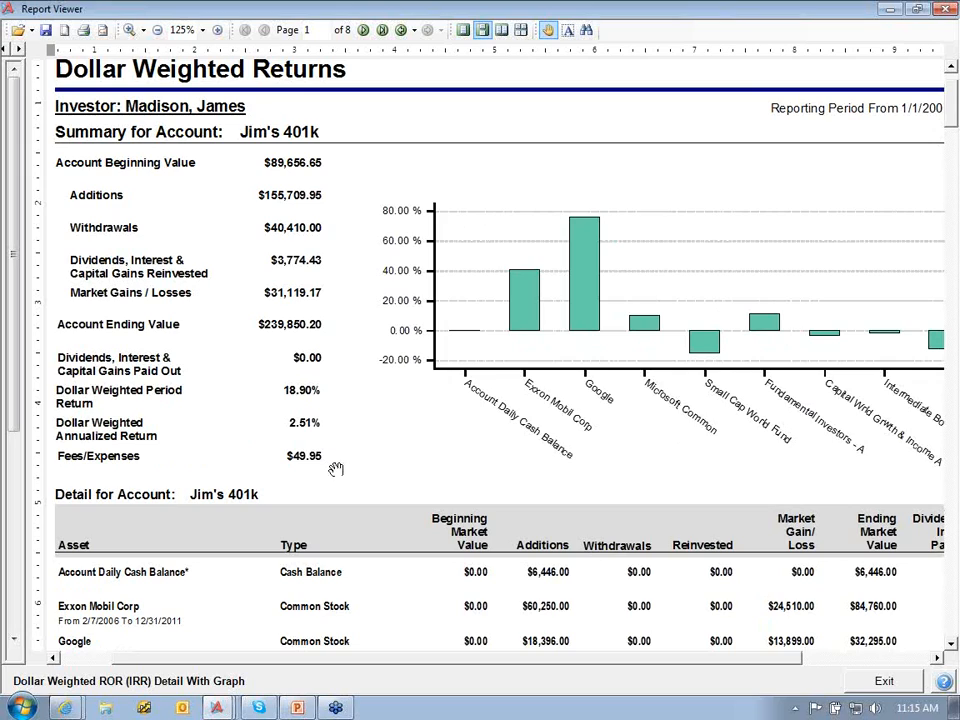
mouse_move(395, 483)
left_mouse_down()
mouse_move(392, 473)
mouse_move(392, 482)
left_mouse_up()
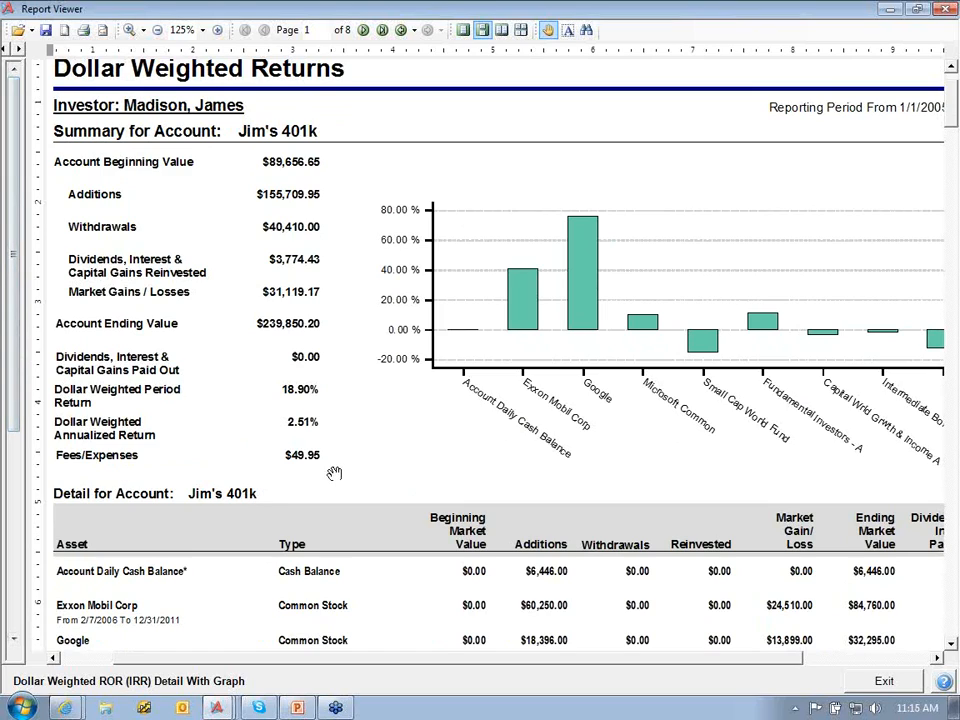
left_click_drag(638, 604, 641, 584)
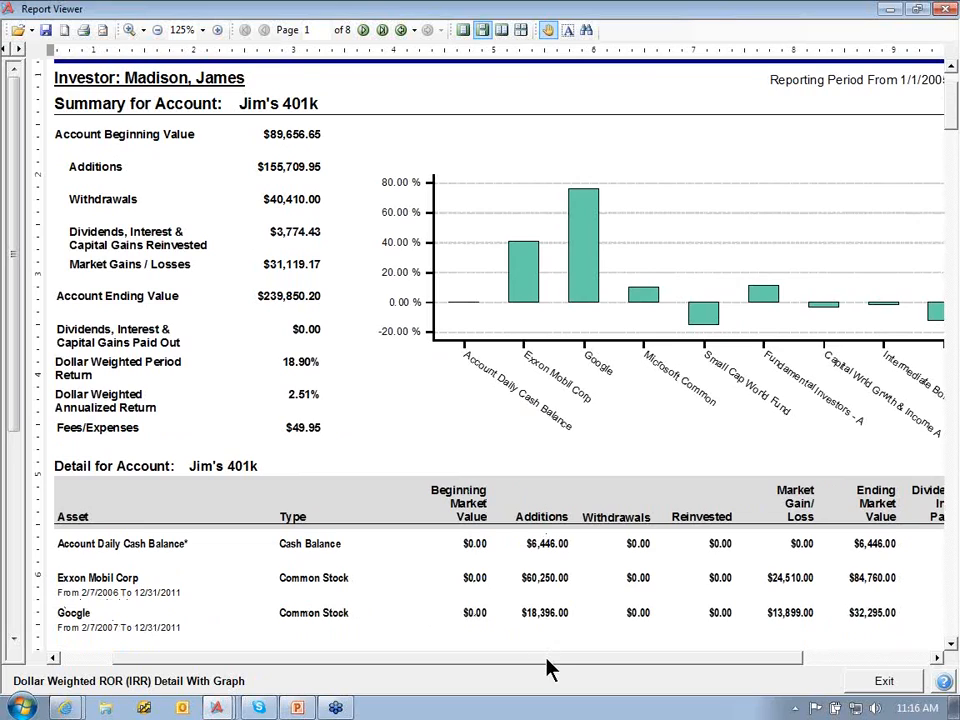
left_click_drag(553, 664, 708, 668)
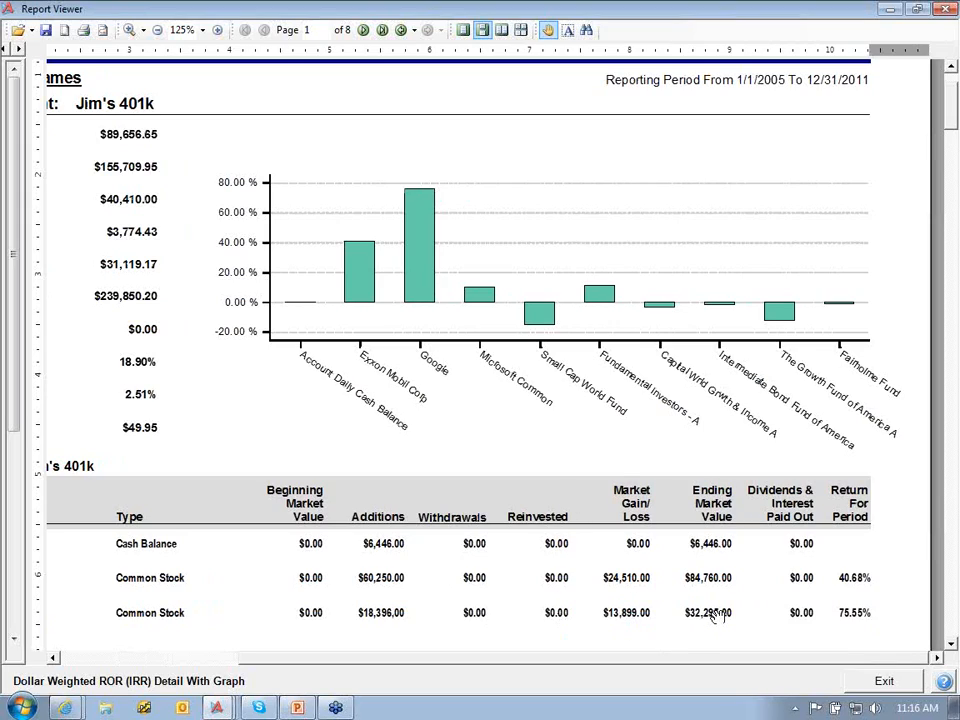
left_click_drag(720, 658, 590, 656)
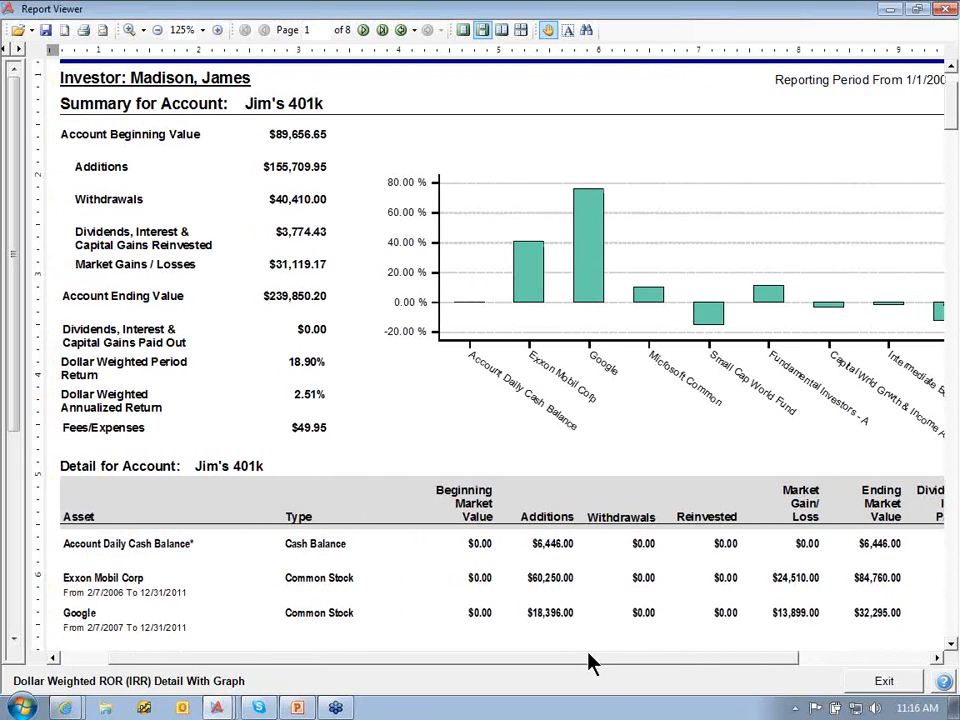
left_click_drag(566, 619, 578, 478)
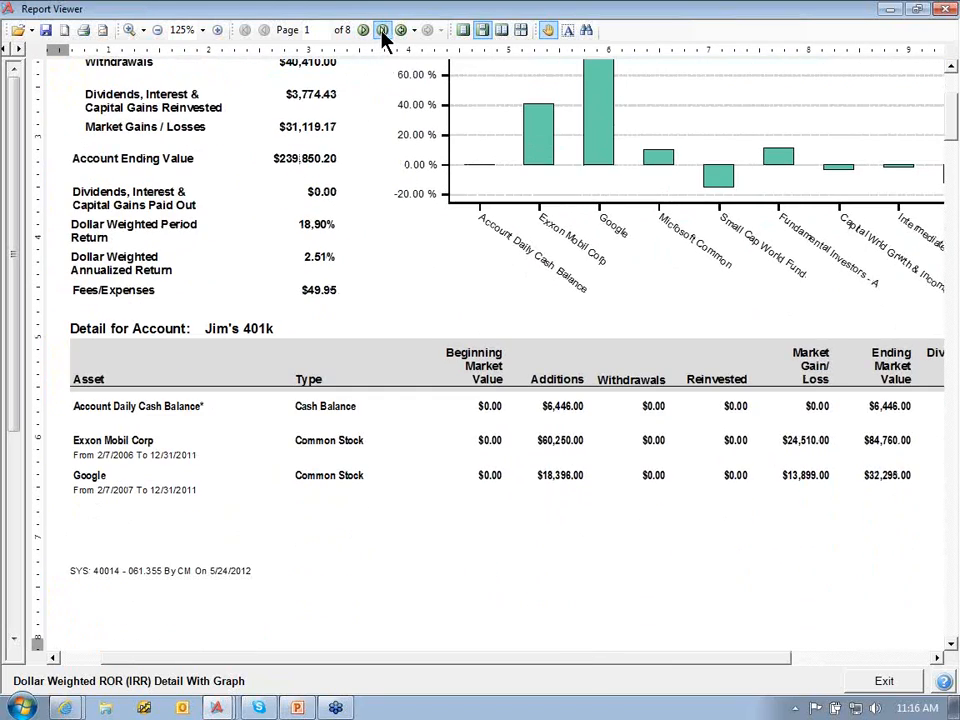
Review the Report Summary, Investor Returns By Account graph and index performance on page 6, and close the report.
left_click(382, 29)
scroll(402, 514, "up", 10)
left_click_drag(402, 514, 403, 606)
left_click_drag(398, 242, 382, 694)
left_click_drag(390, 402, 375, 591)
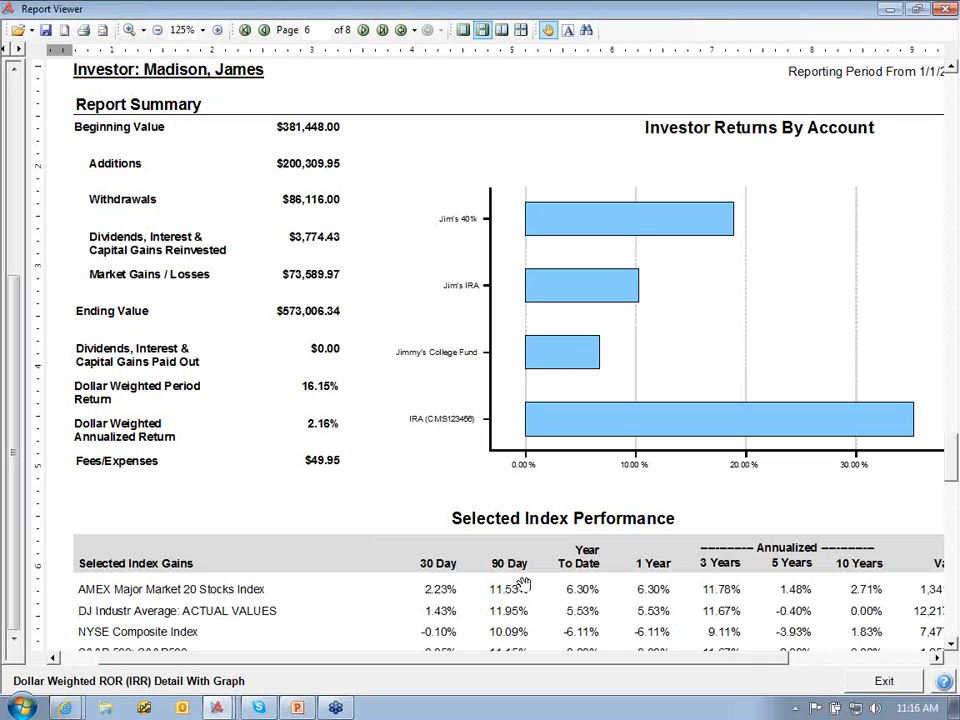
left_click(884, 681)
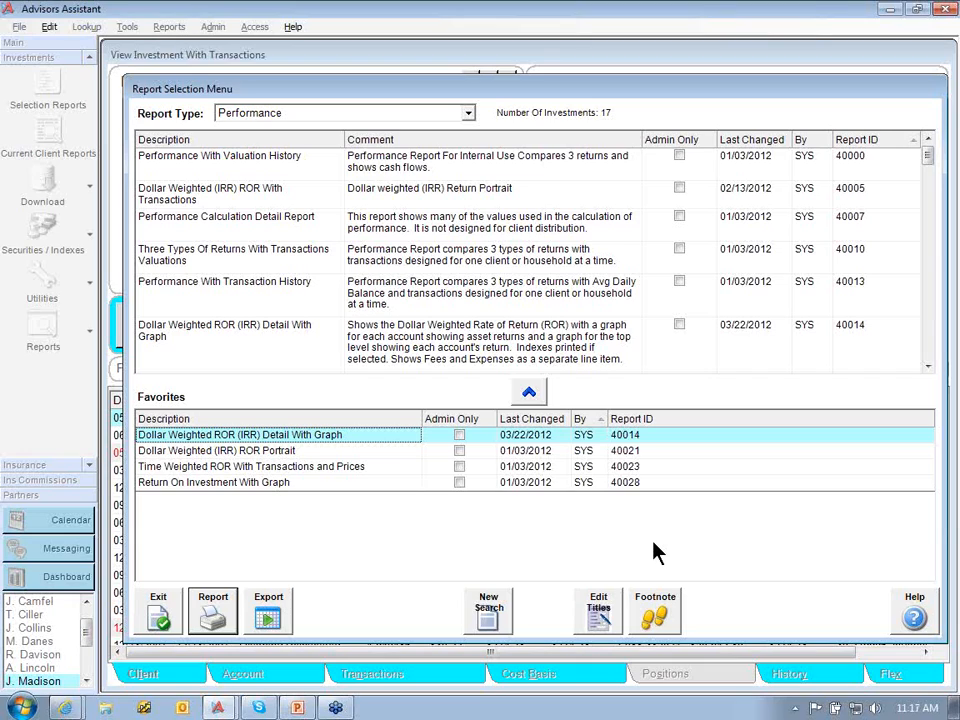
Look further through the performance reports, leave the report selection menu, and open the criteria for a Multi Period Performance report.
left_click_drag(927, 366, 928, 372)
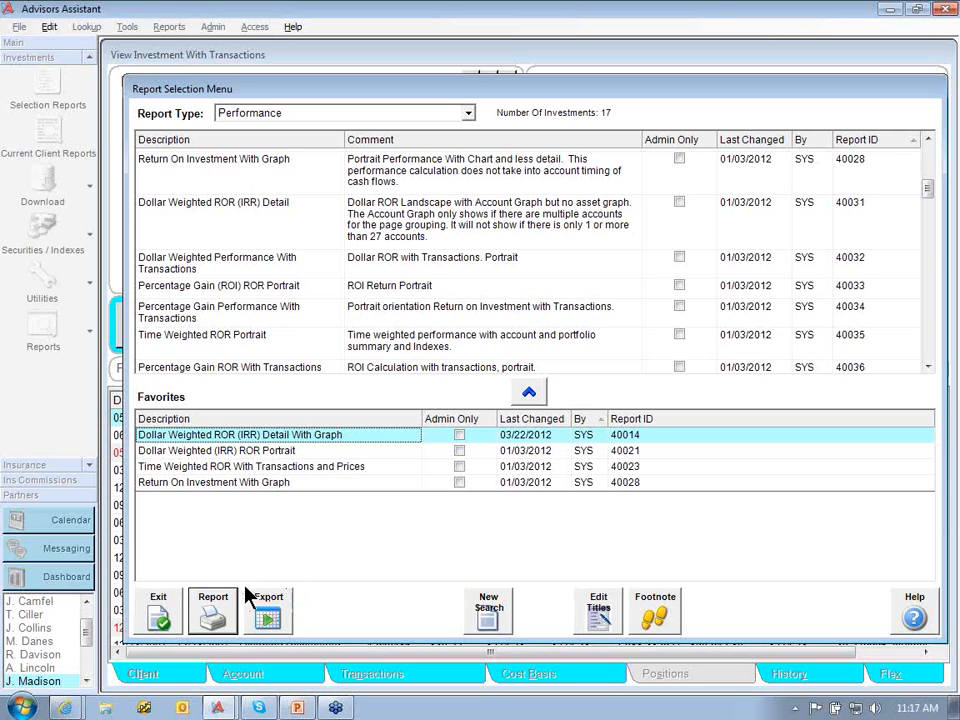
left_click(159, 611)
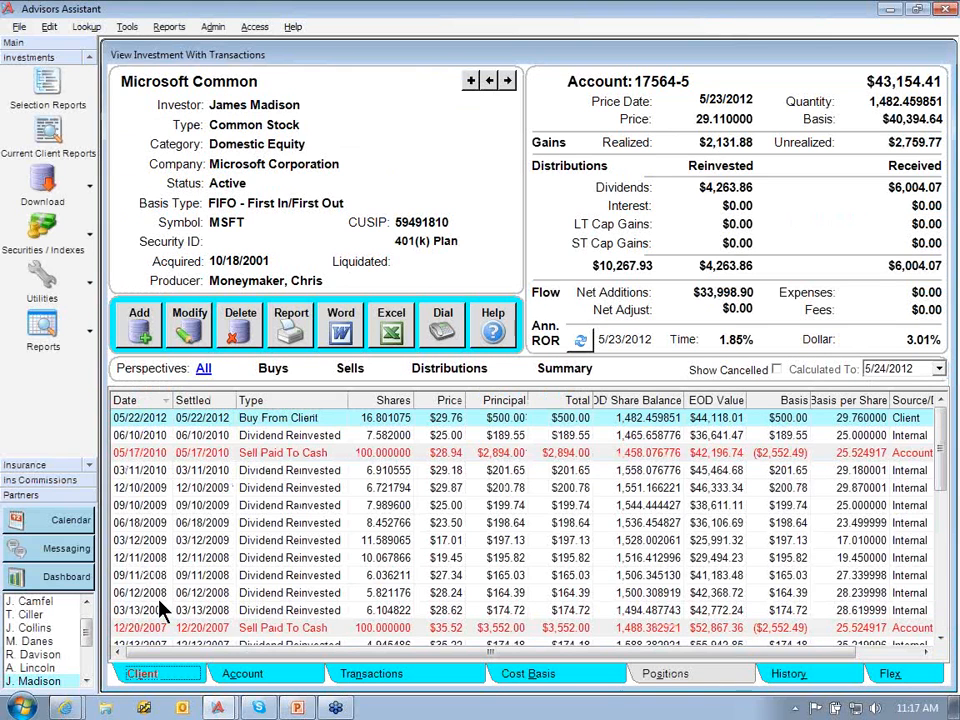
left_click(90, 329)
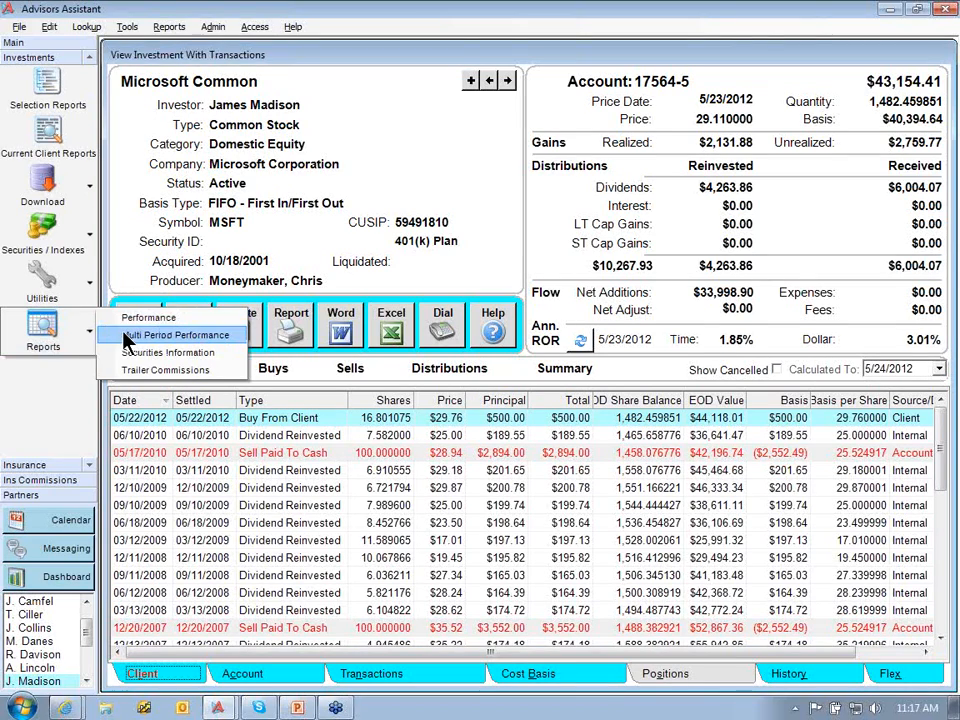
left_click(176, 335)
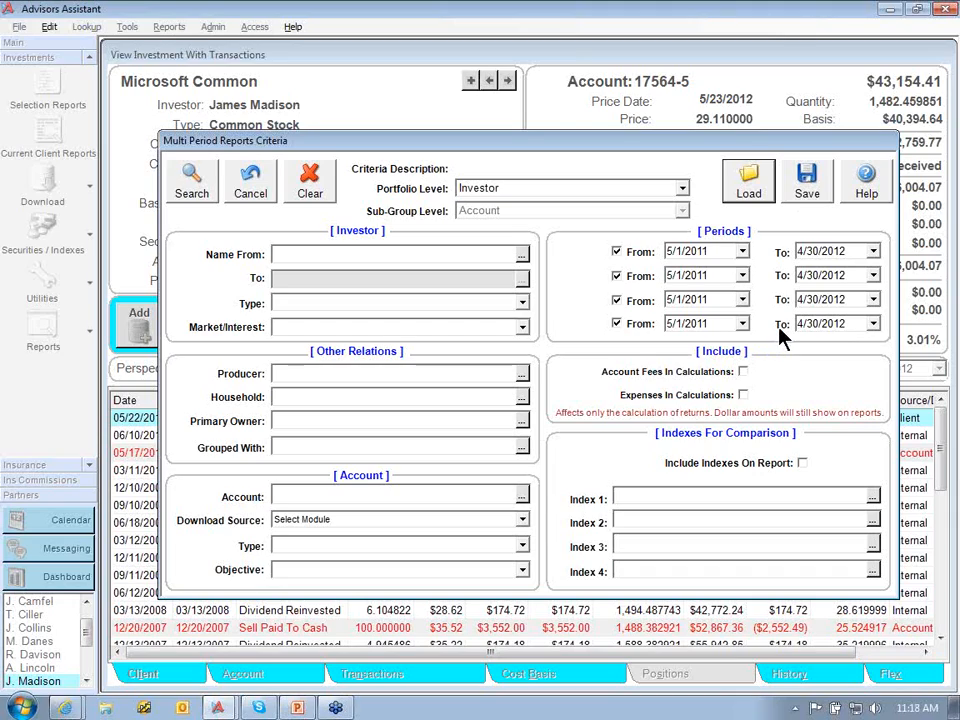
Load the saved criteria "Qtr408, Yr 2008, 3yr, 5yr" into the multi period report criteria and run the search.
left_click(752, 190)
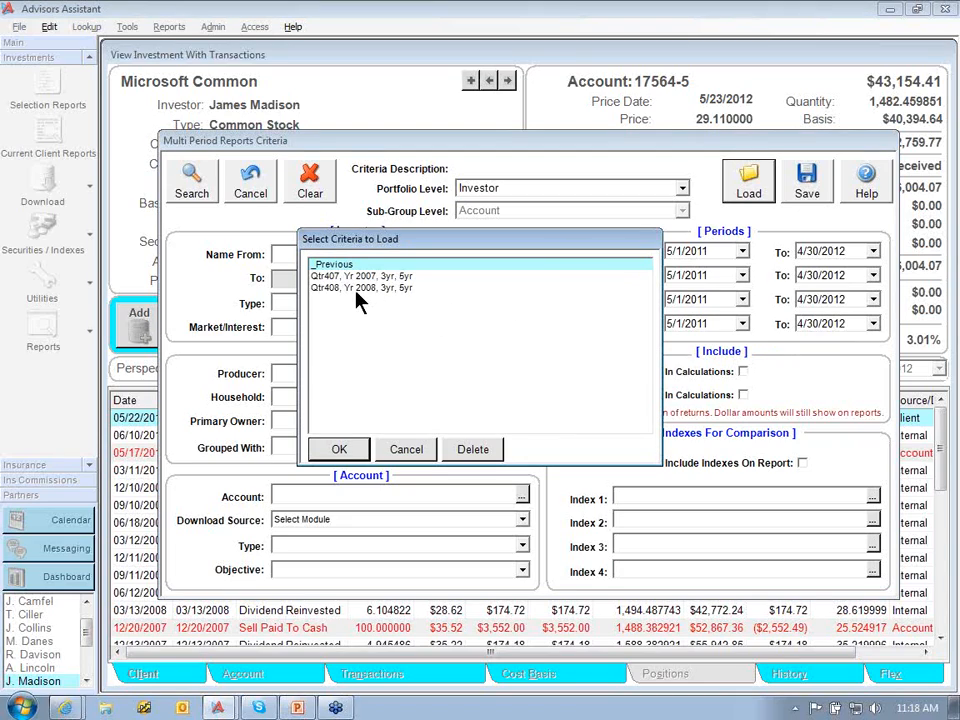
left_click(356, 288)
left_click(341, 449)
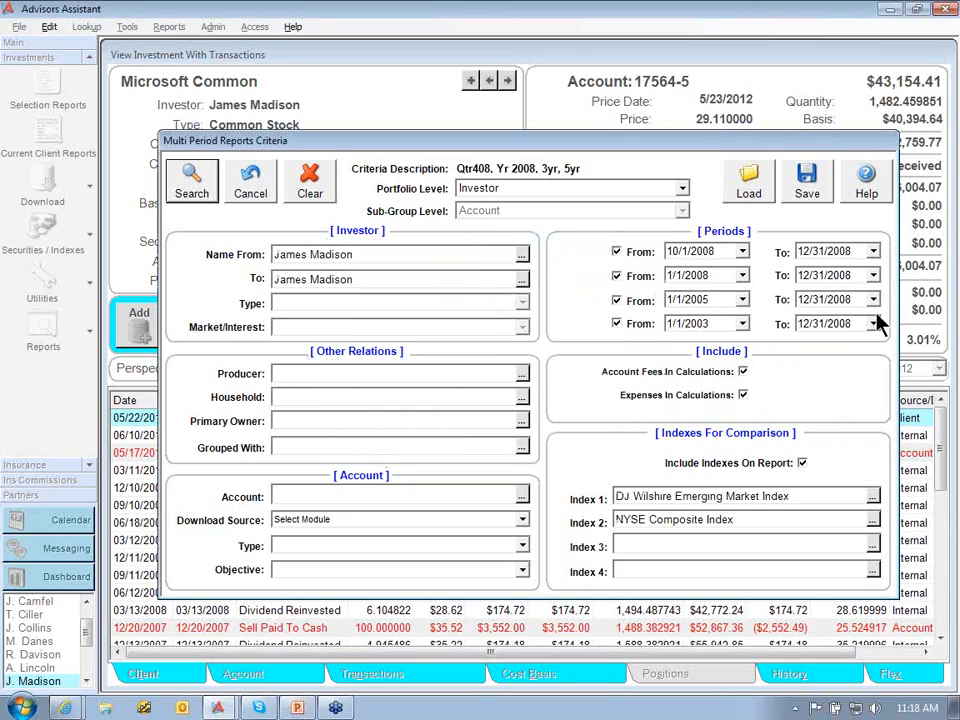
left_click(193, 186)
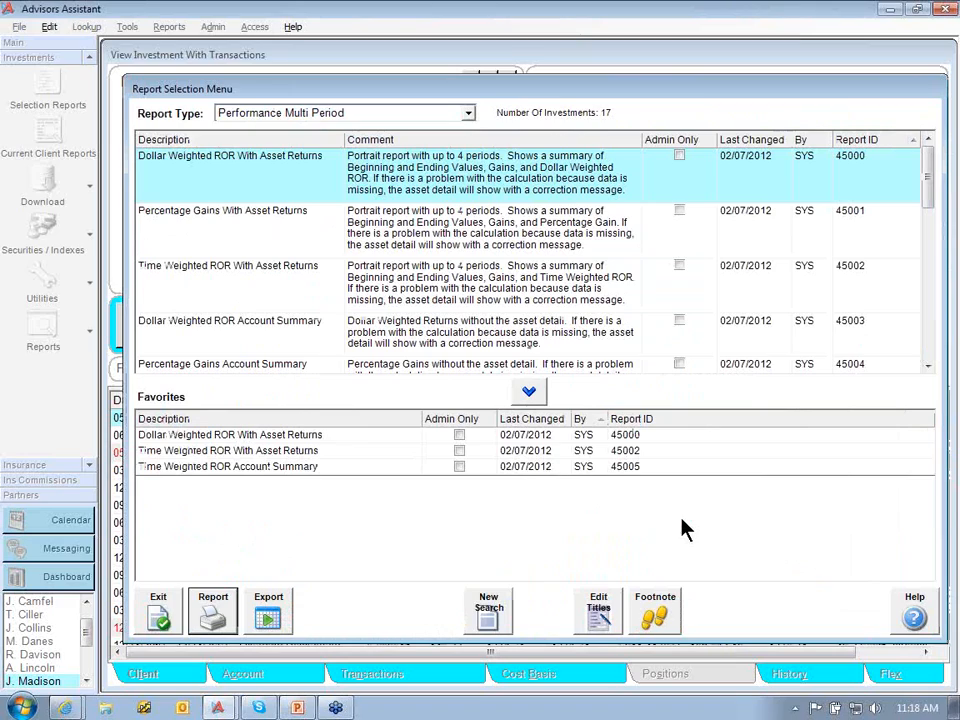
Run the favorite report Time Weighted ROR Account Summary, review its account values for the four periods, and close it.
double_click(259, 467)
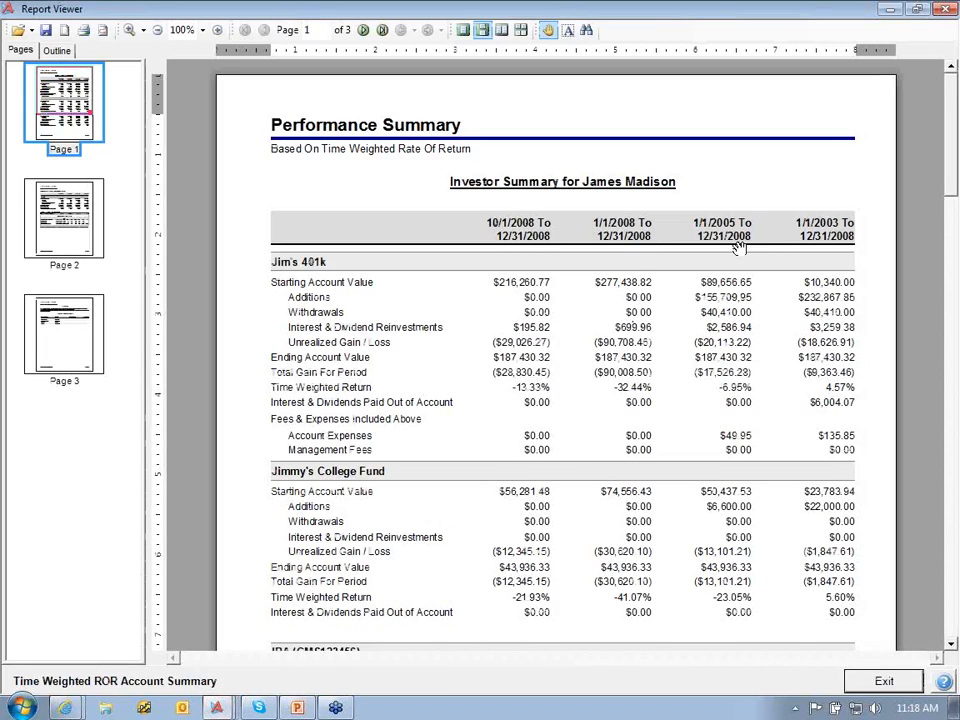
left_click(951, 648)
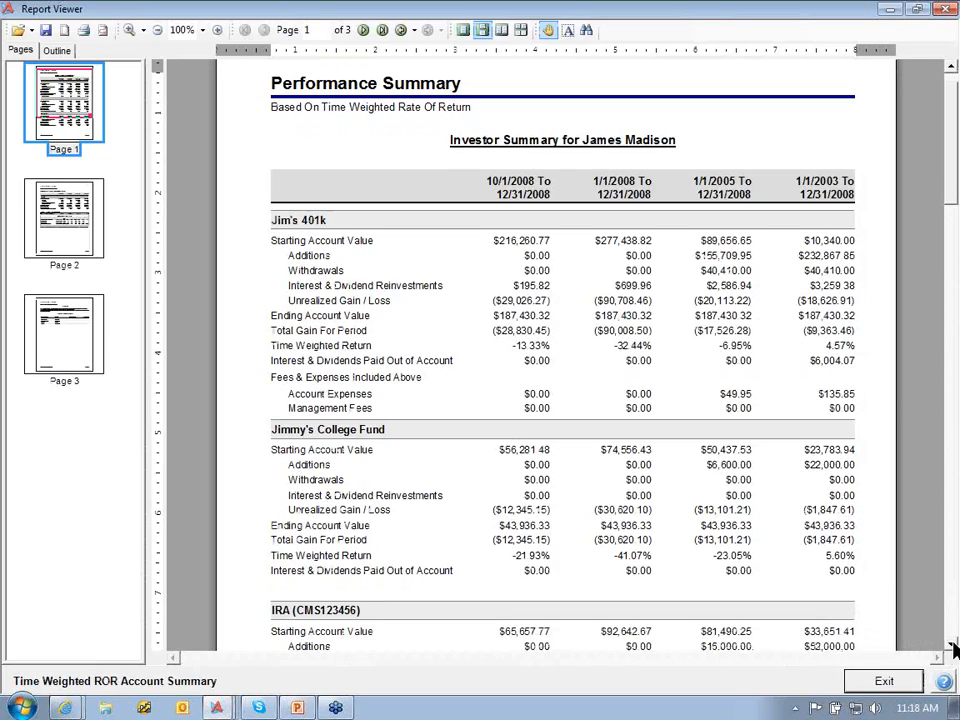
left_click(884, 683)
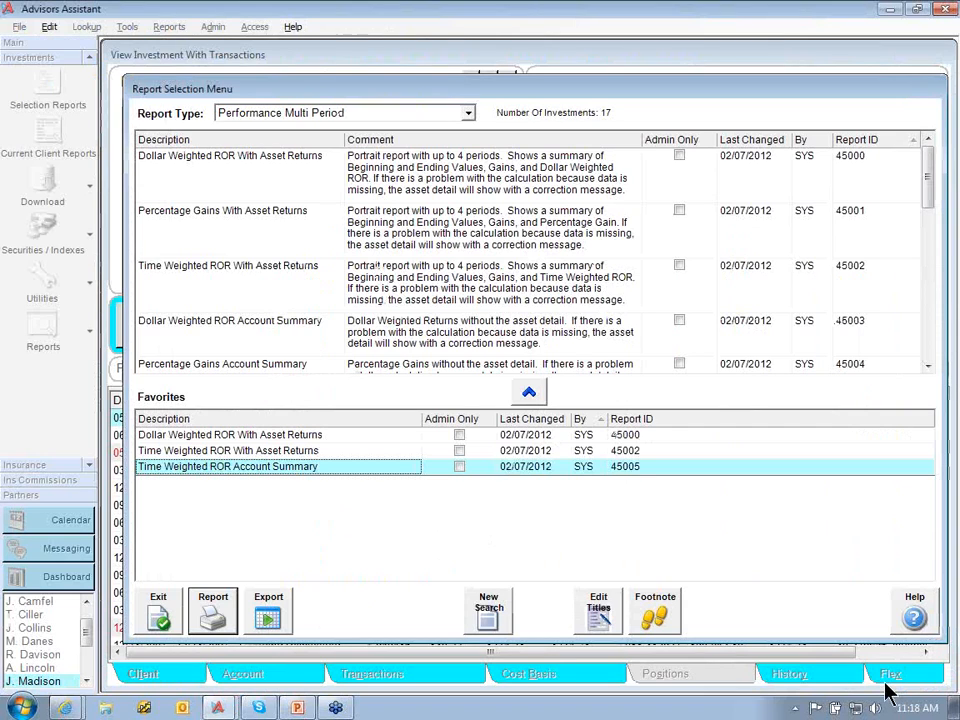
Leave the multi period report selection menu and open the Dashboard.
left_click(168, 622)
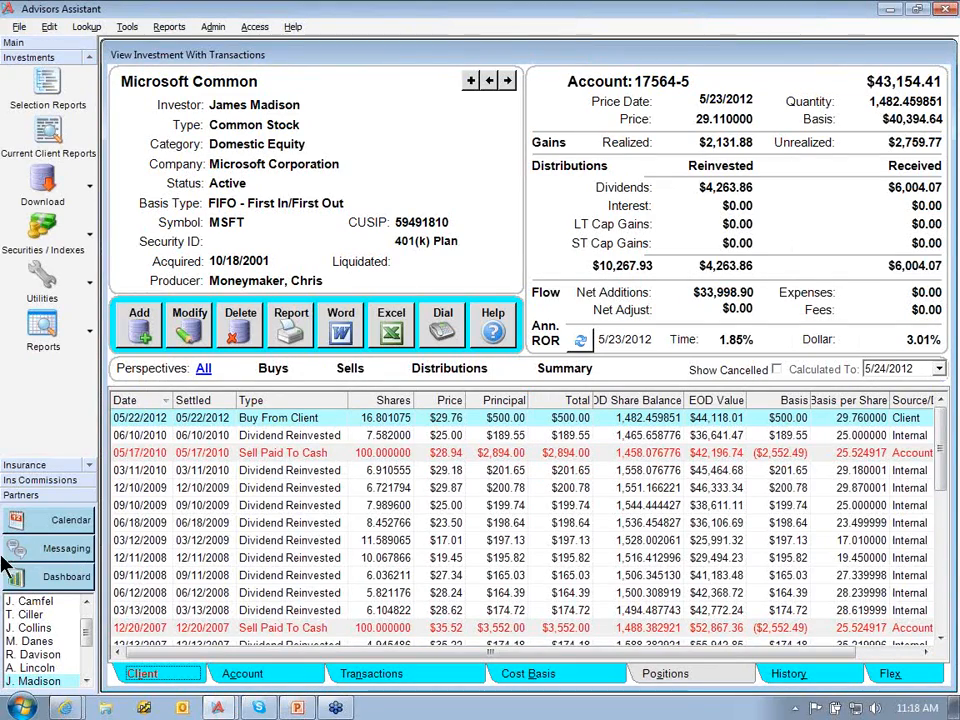
left_click(52, 580)
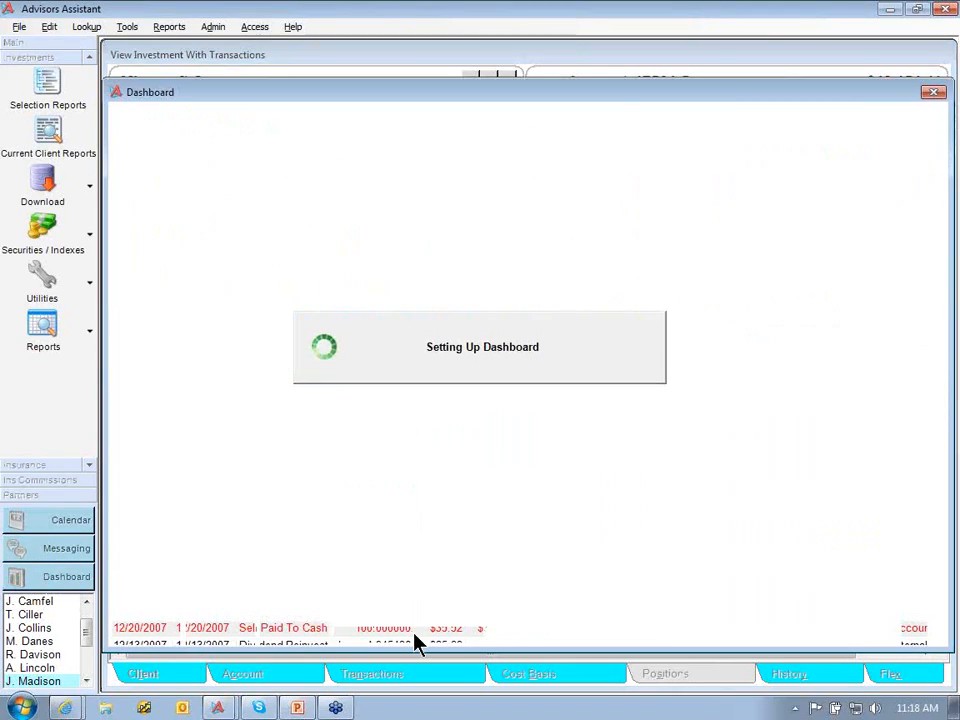